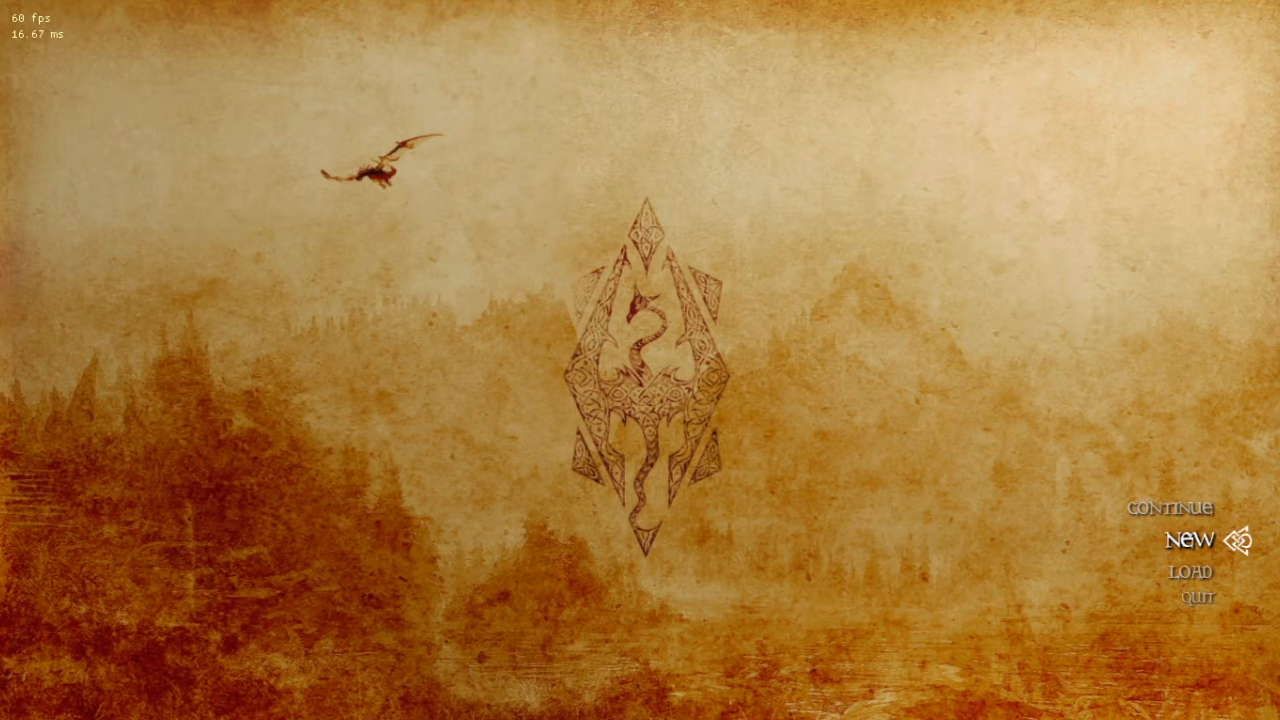
# Step: Start a new game with mods loaded and finish character creation, keeping the character's existing name
pyautogui.press('Return')
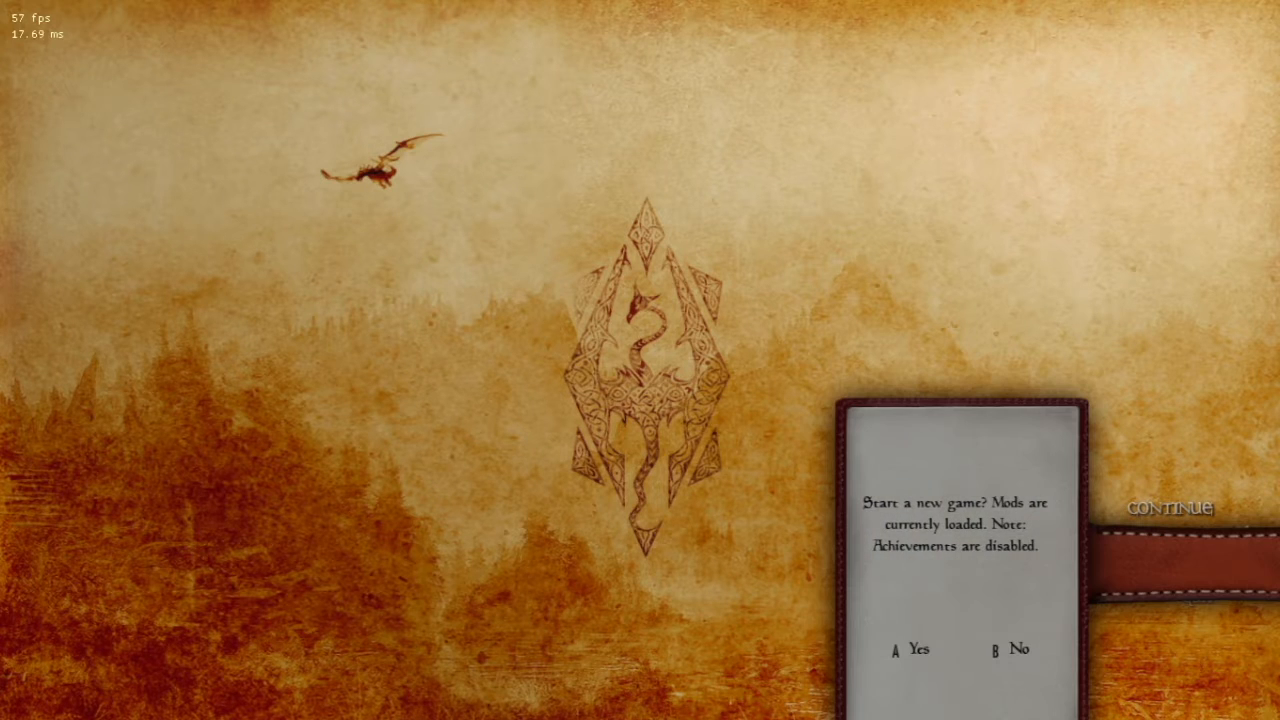
pyautogui.press('Return')
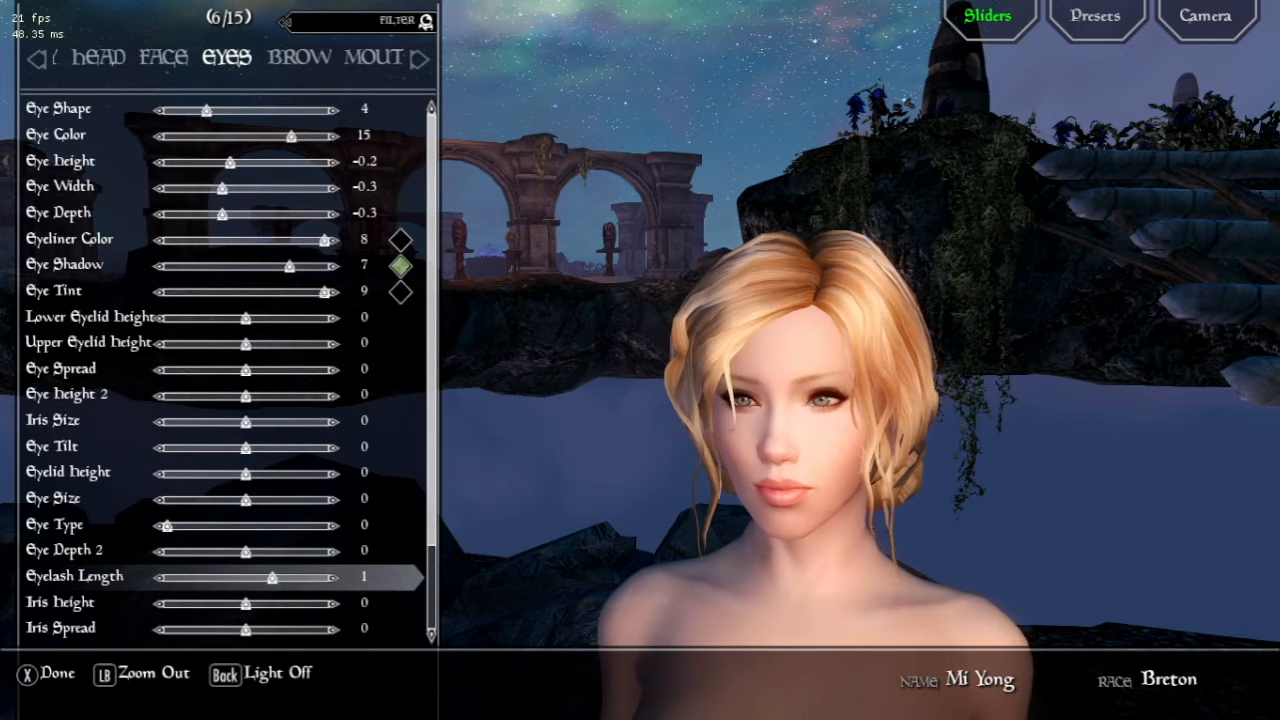
pyautogui.press('x')
pyautogui.press('Return')
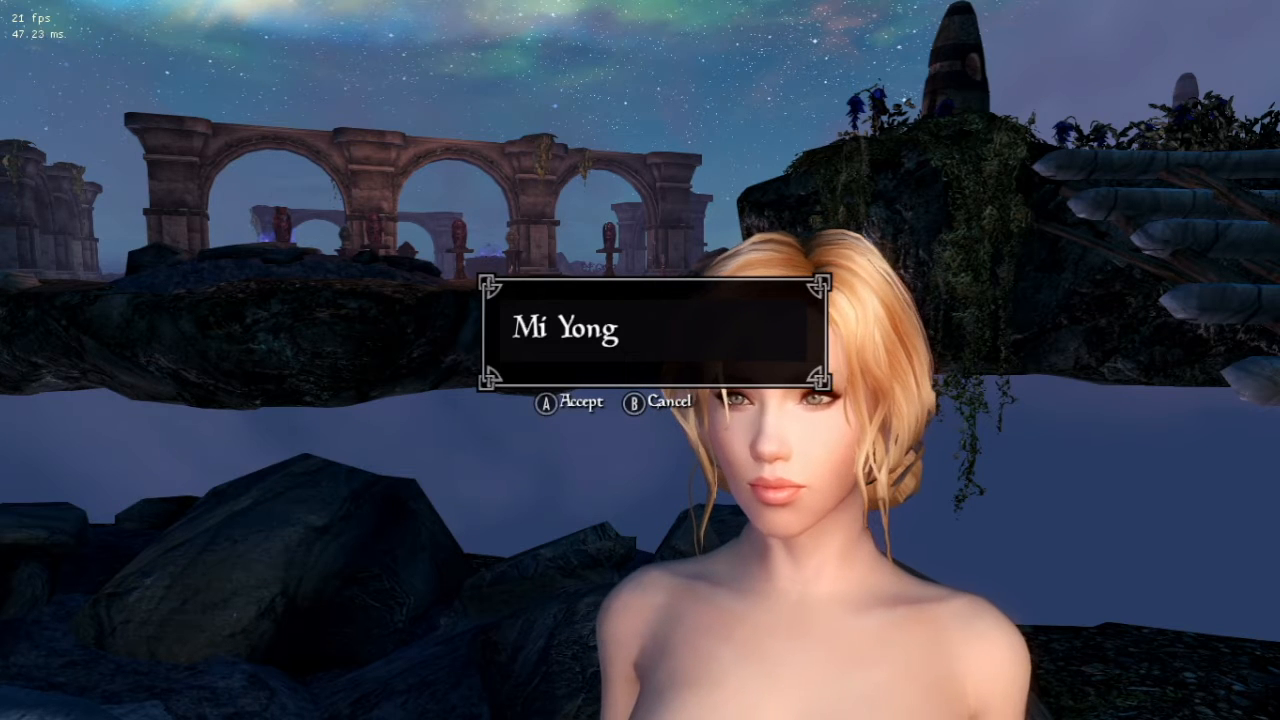
pyautogui.press('Return')
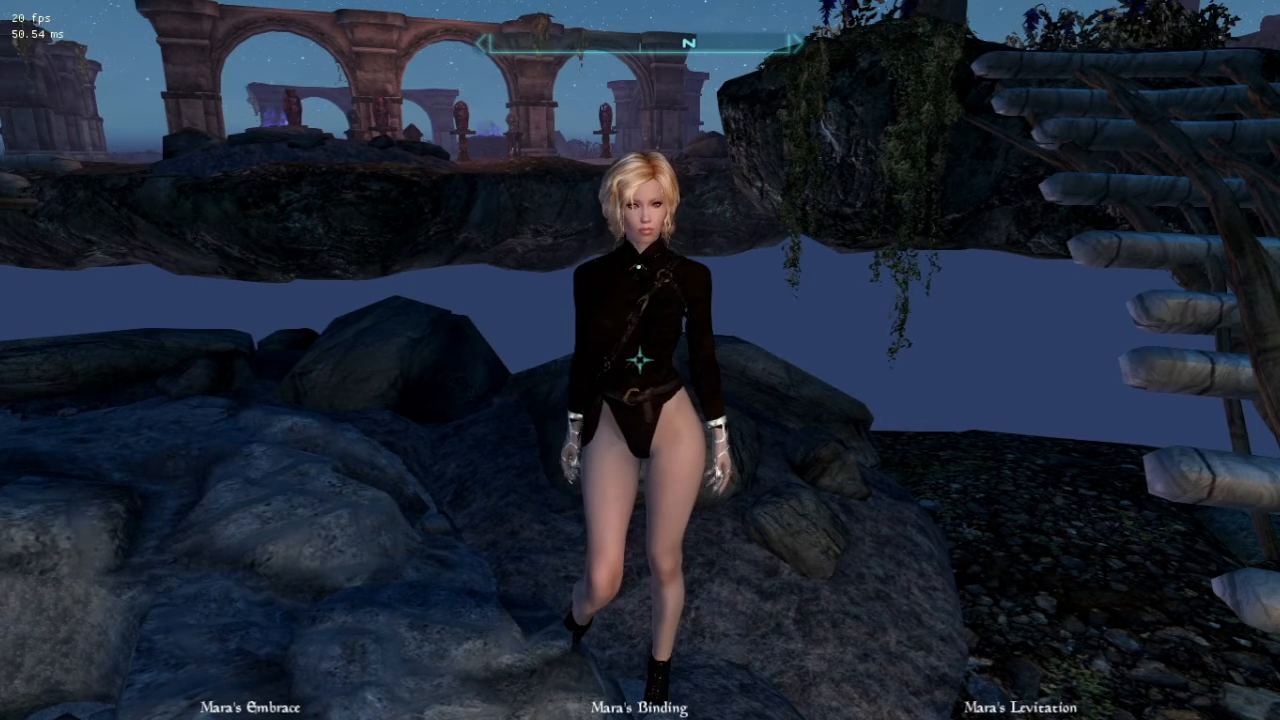
# Step: Examine the favorited gear list, moving upward from The Bond of Matrimony through the rings and clothing
pyautogui.scroll(2, 640, 360)
pyautogui.scroll(1, 640, 360)
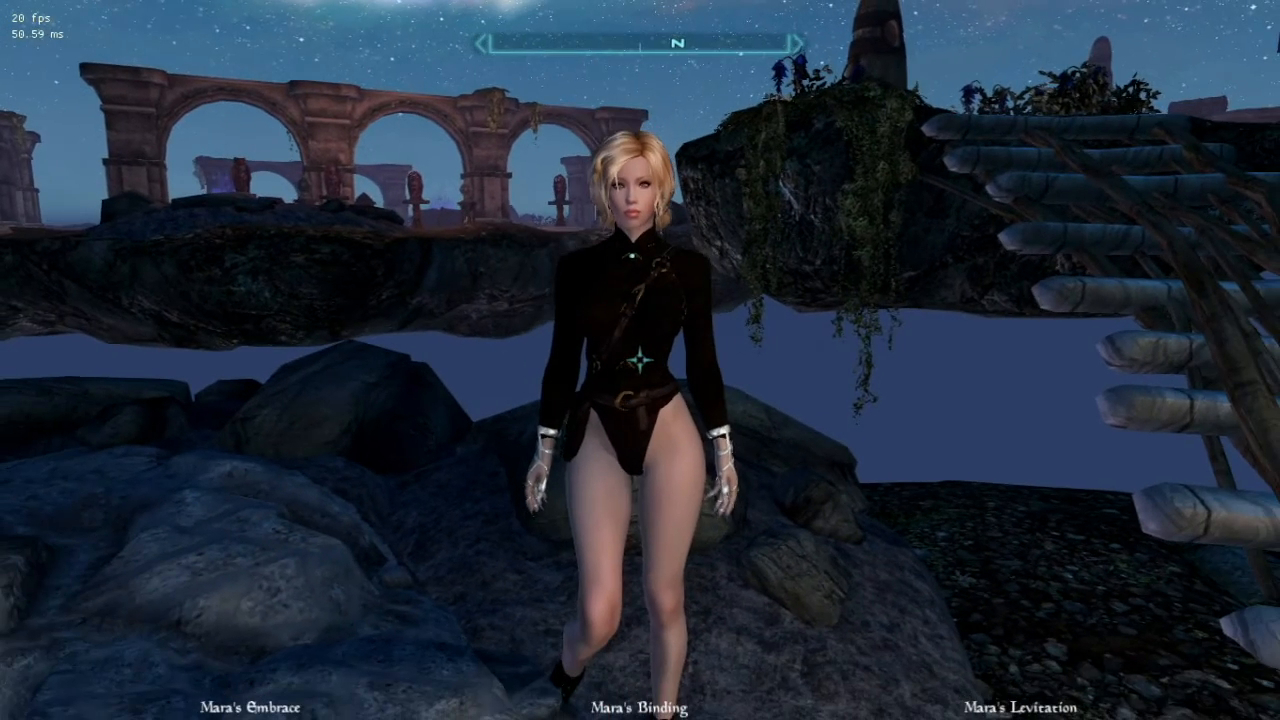
pyautogui.press('q')
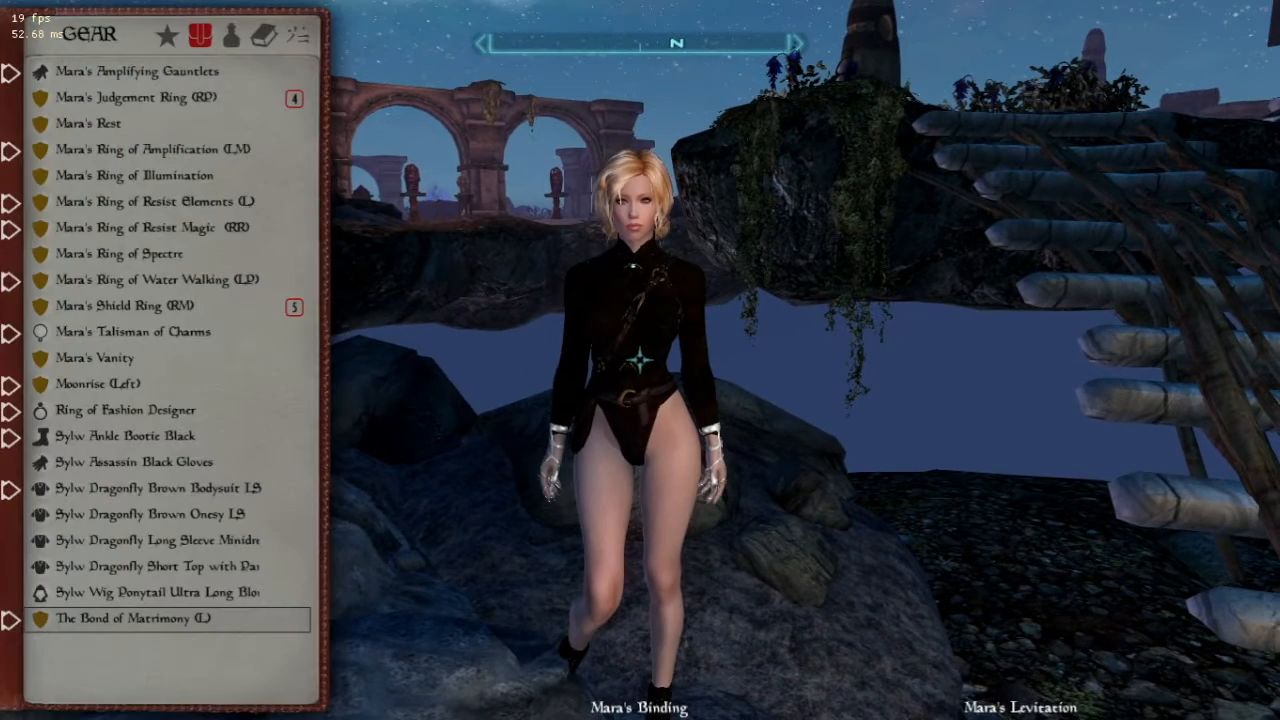
pyautogui.press('Up')
pyautogui.press('Up')
pyautogui.press('Up')
pyautogui.press('Up')
pyautogui.press('Up')
pyautogui.press('Up')
pyautogui.press('Up')
pyautogui.press('Up')
pyautogui.press('Up')
pyautogui.press('Up')
pyautogui.press('Up')
pyautogui.press('Up')
pyautogui.press('Up')
pyautogui.press('Up')
pyautogui.press('Up')
pyautogui.press('Up')
pyautogui.press('Up')
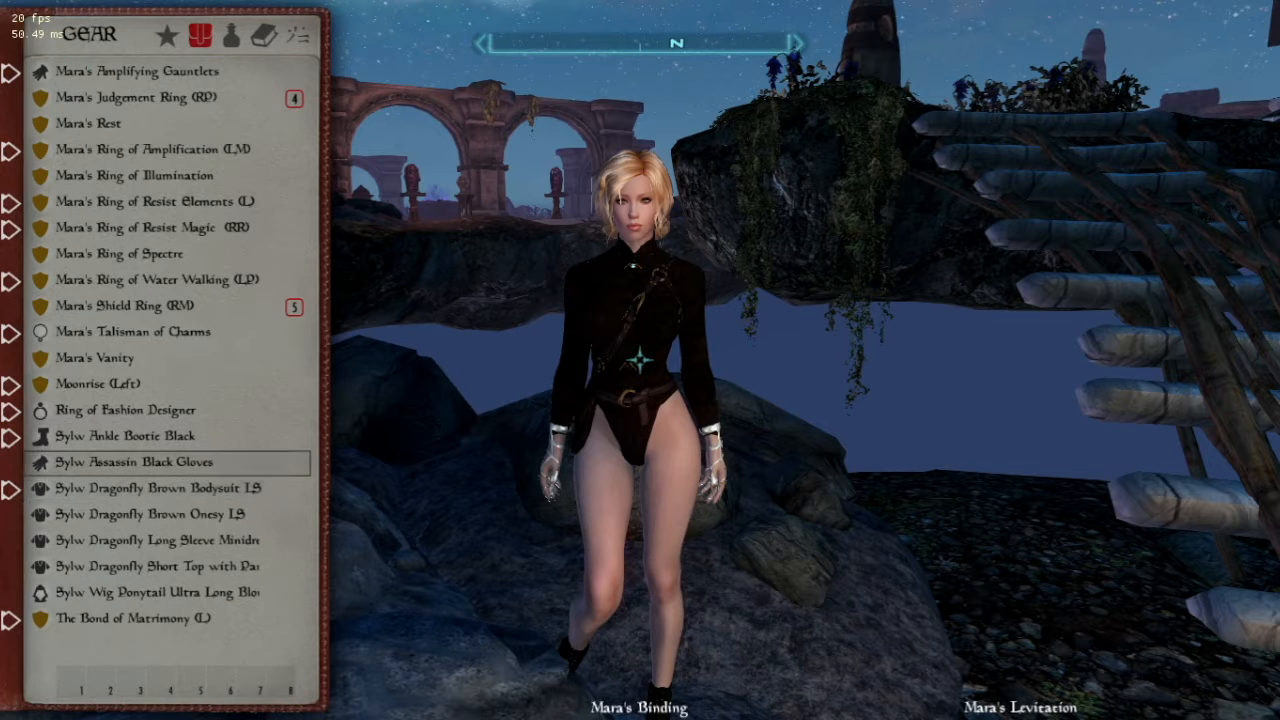
# Step: Review the favorited magic and equip the Mara's Vengeance spell in place of Mara's Embrace
pyautogui.press('Right')
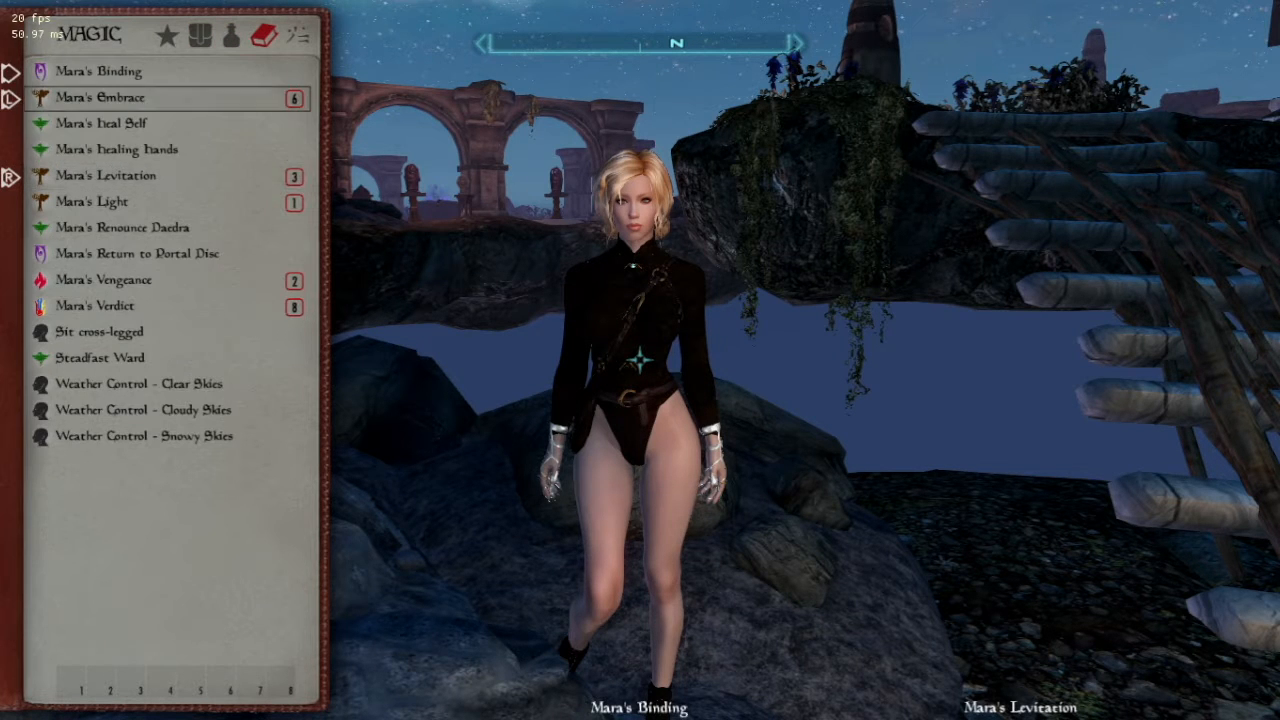
pyautogui.press('q')
pyautogui.press('2')
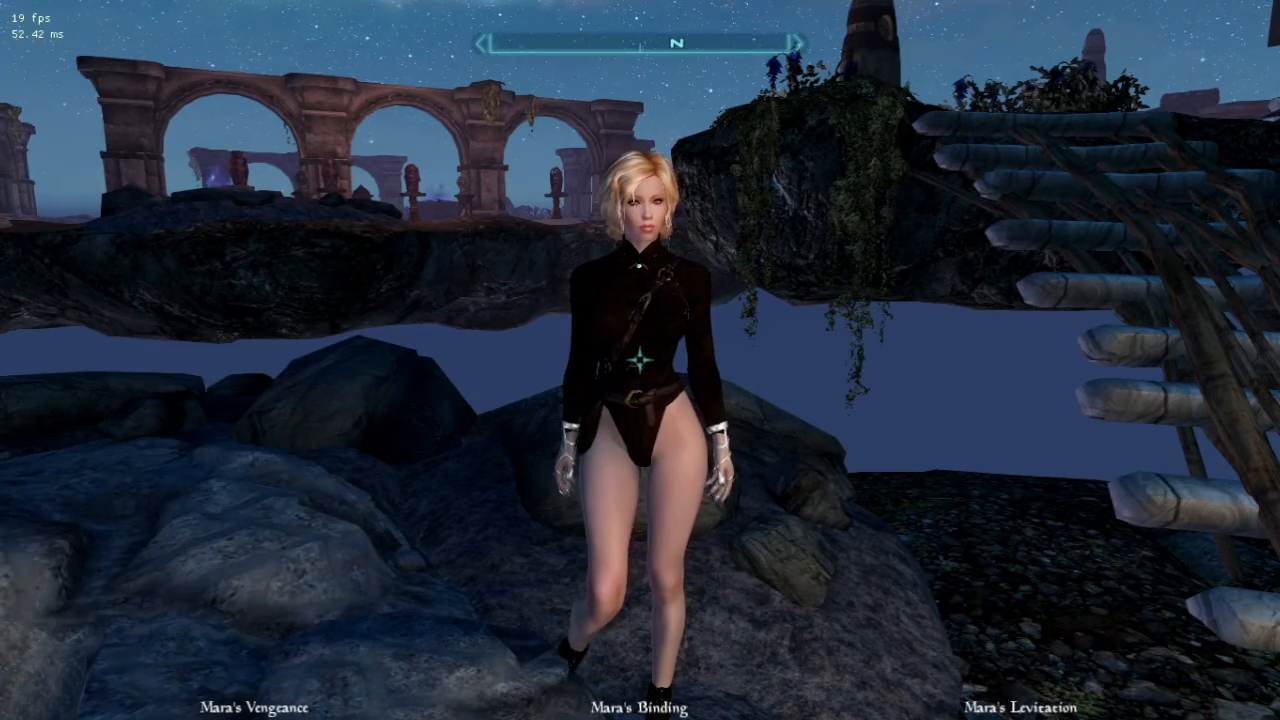
# Step: Walk the character up the log steps and across the floating islands to the ledge facing the southern ruins
pyautogui.scroll(-1, 640, 360)
pyautogui.scroll(-3, 640, 360)
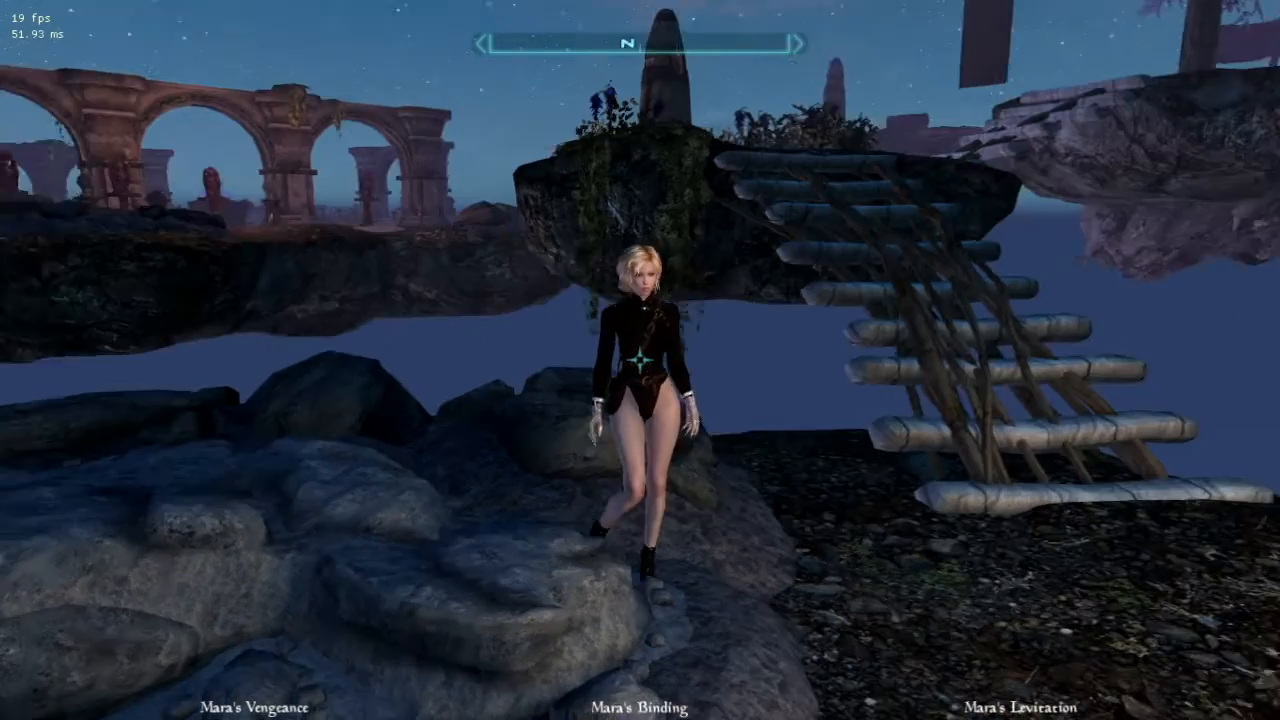
pyautogui.press('w')
pyautogui.press('d')
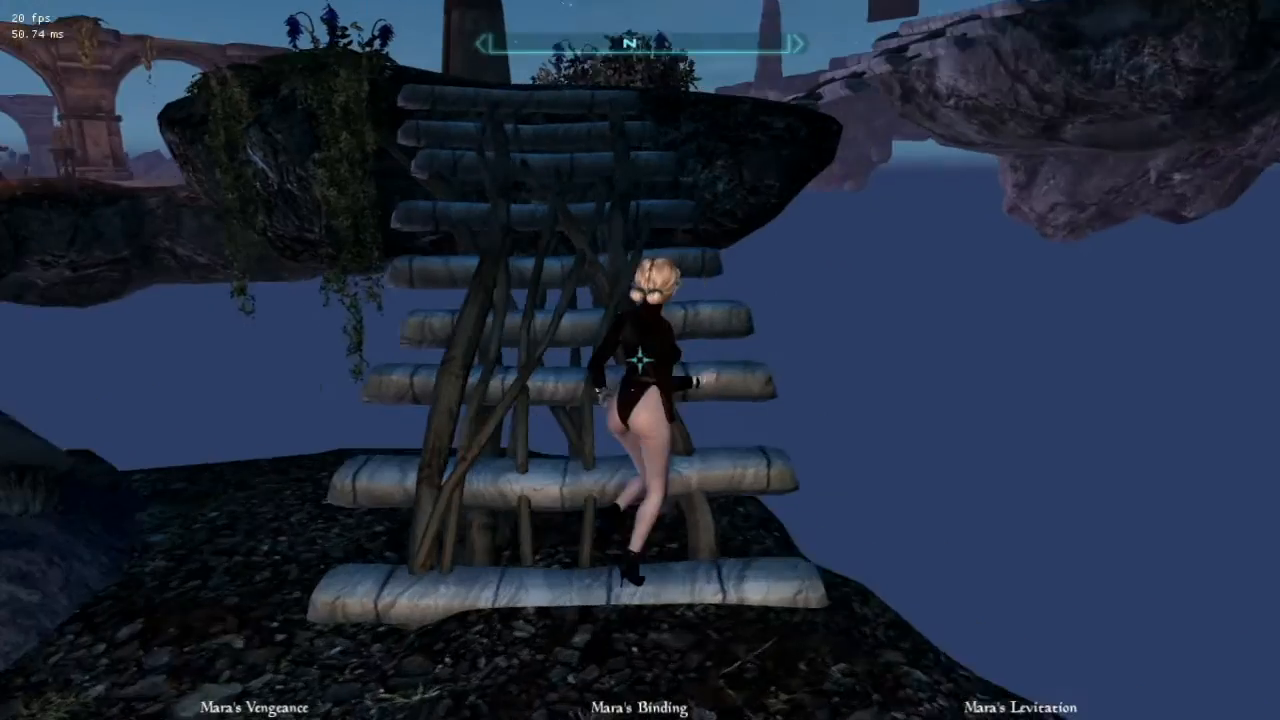
pyautogui.press('w')
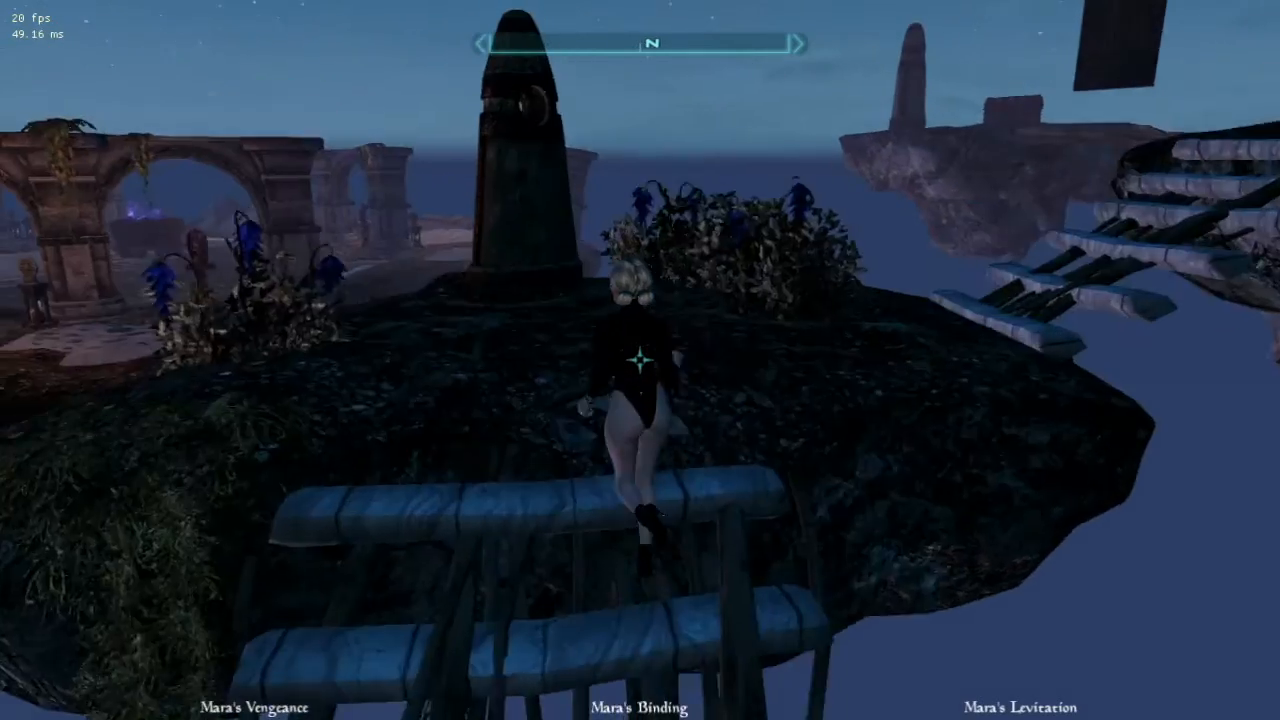
pyautogui.press('w')
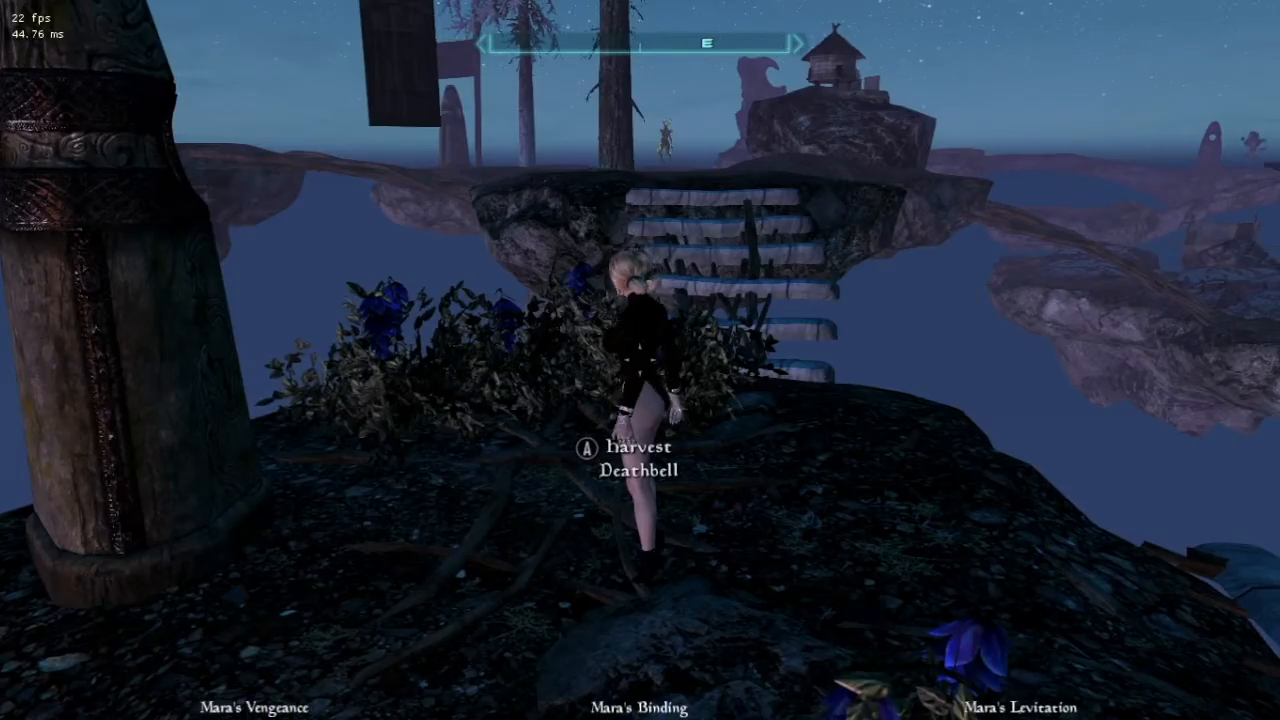
pyautogui.press('w')
pyautogui.press('w')
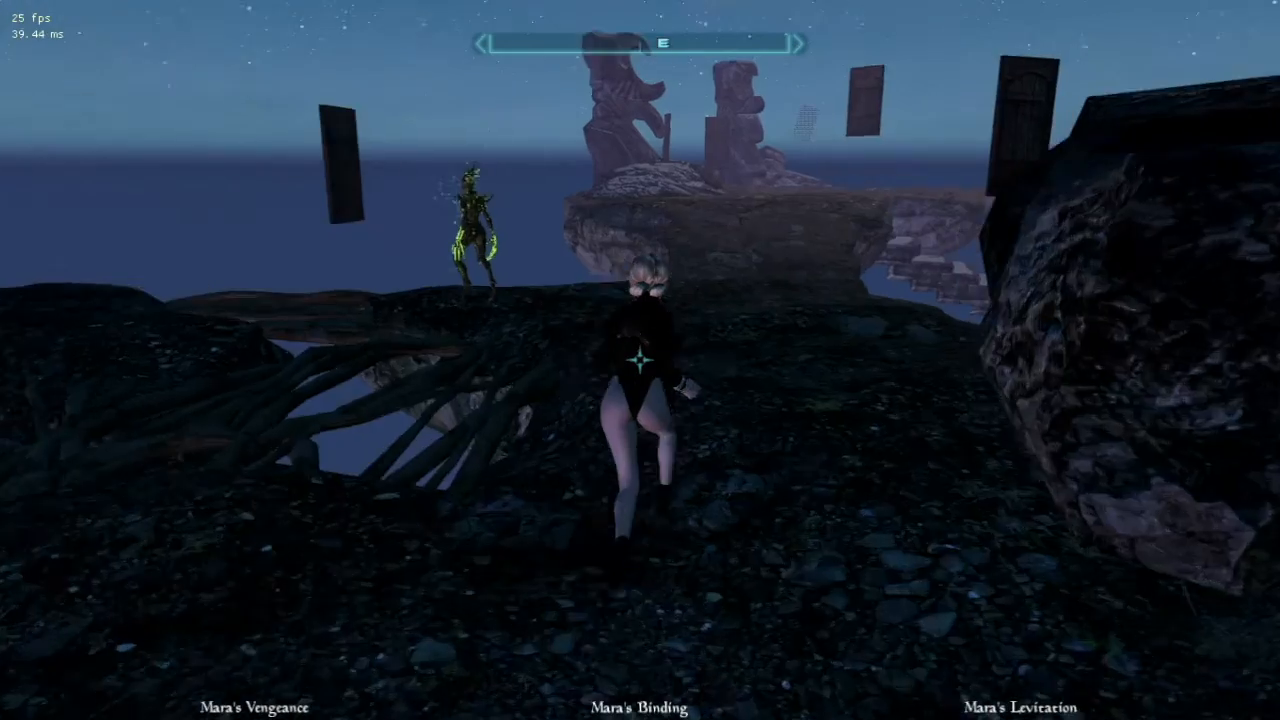
pyautogui.press('w')
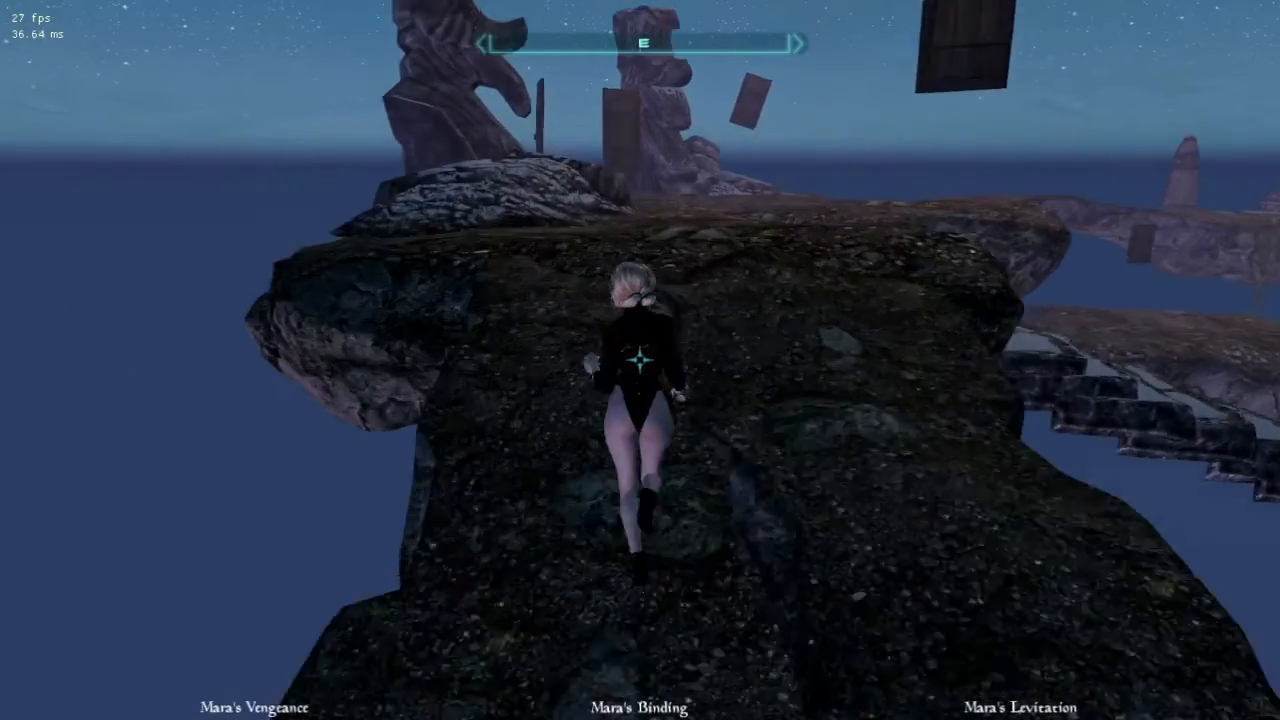
pyautogui.press('w')
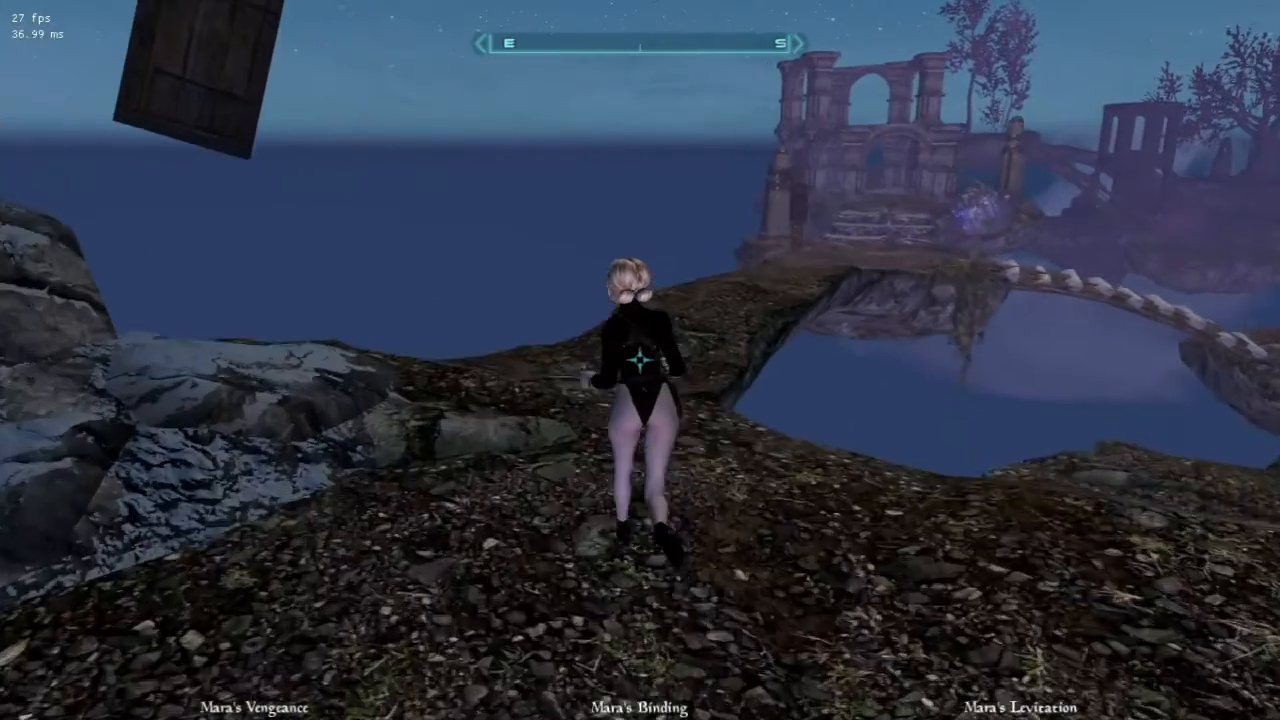
# Step: Ready the equipped spells and cast Mara's Levitation to lift the character off the ledge
pyautogui.press('r')
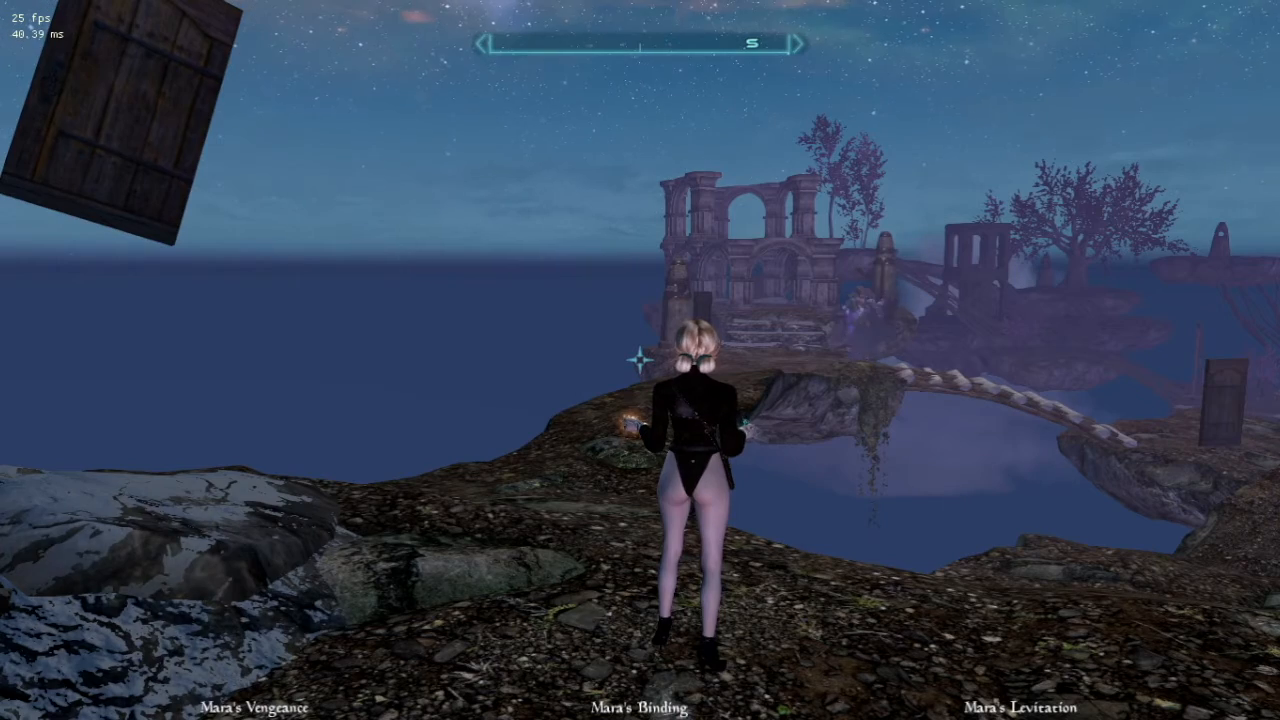
pyautogui.press('w')
pyautogui.click(640, 360)
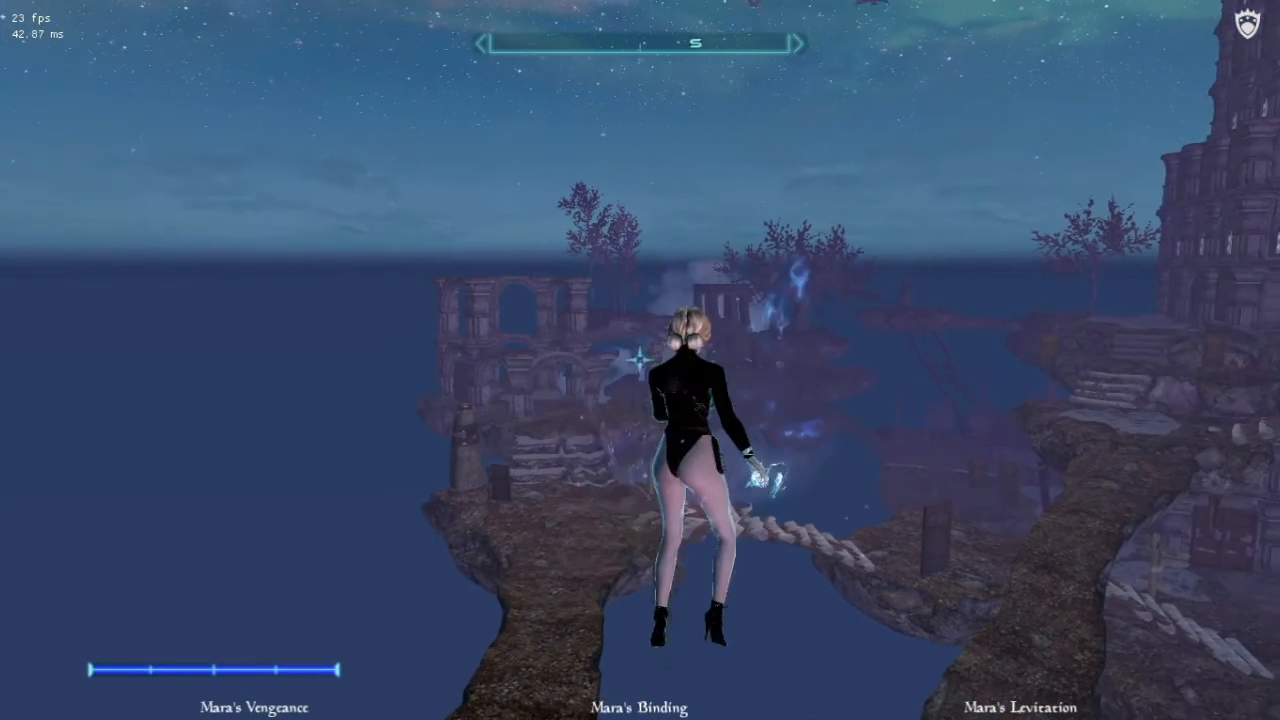
# Step: Fly over the ruins and pink trees, circle around the islands and land on the pool with the blue-flame brazier
pyautogui.press('w')
pyautogui.press('w')
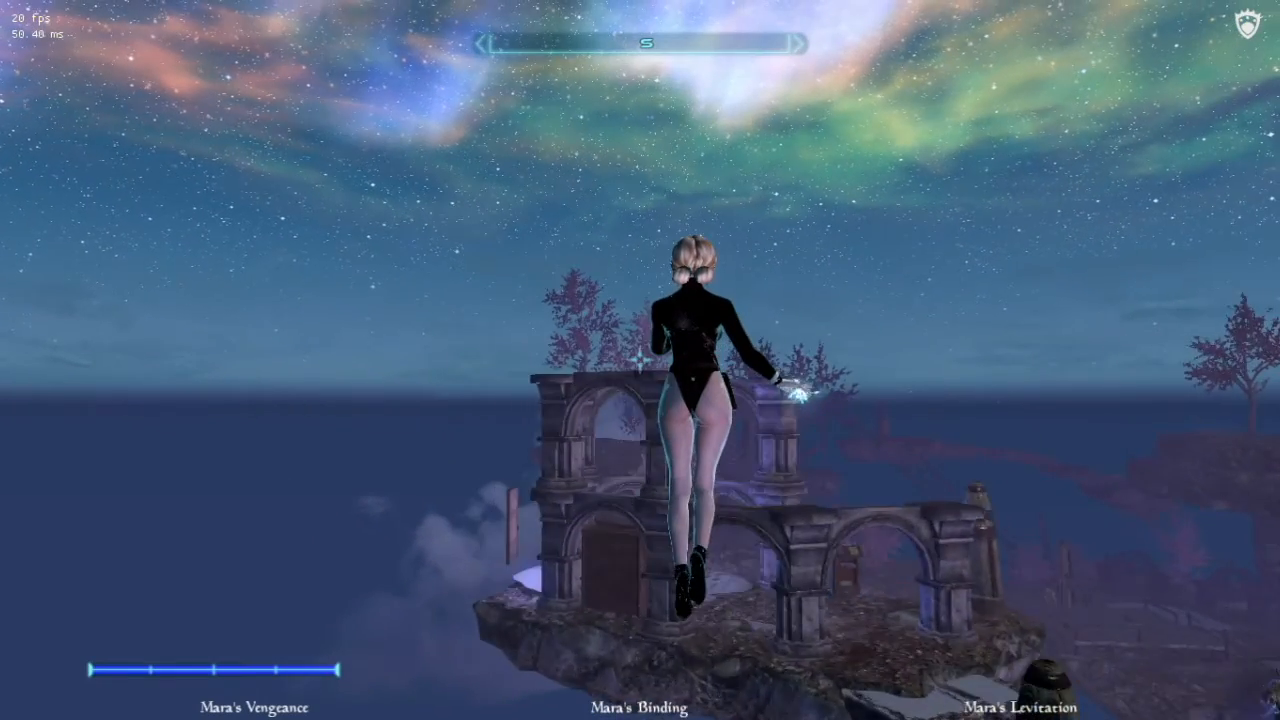
pyautogui.press('w')
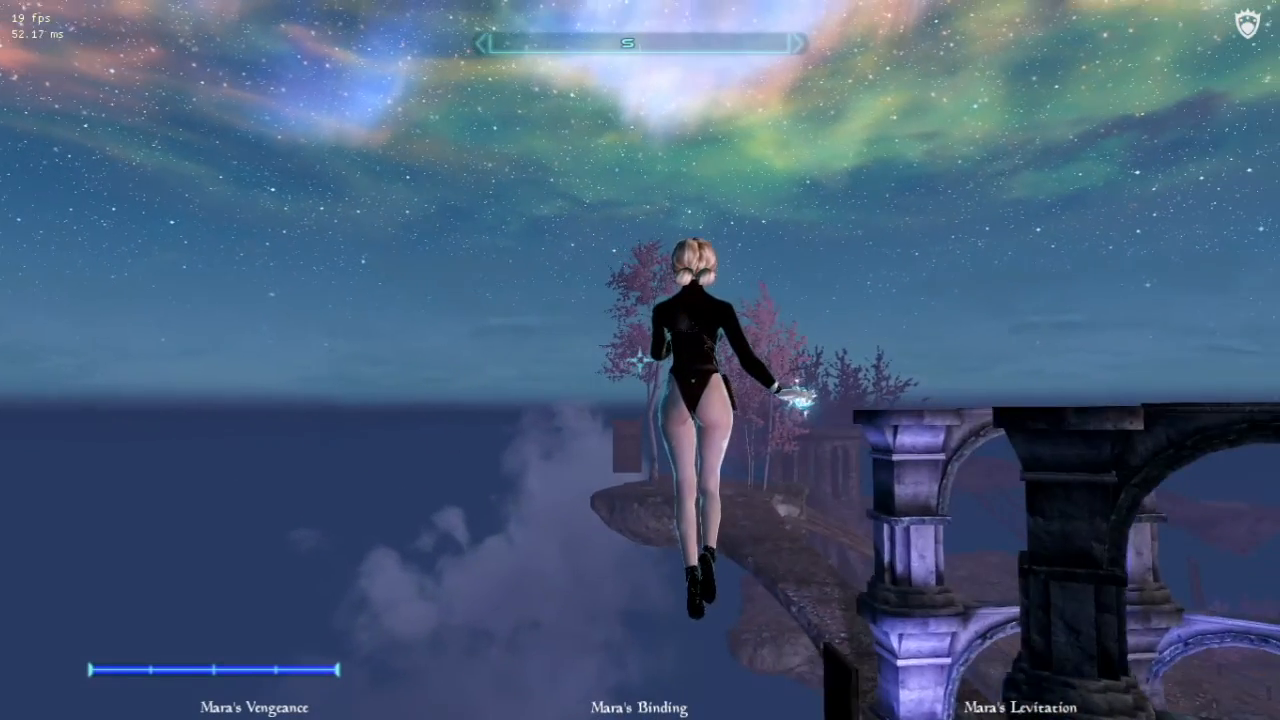
pyautogui.press('w')
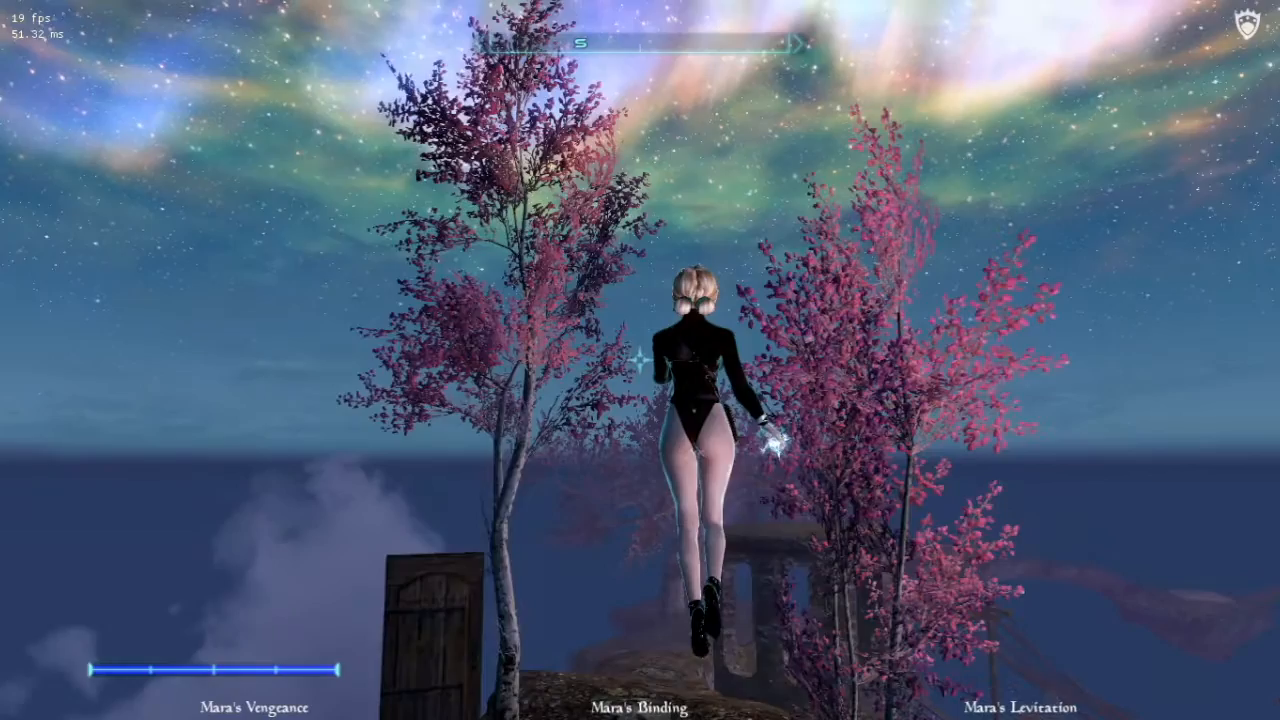
pyautogui.press('w')
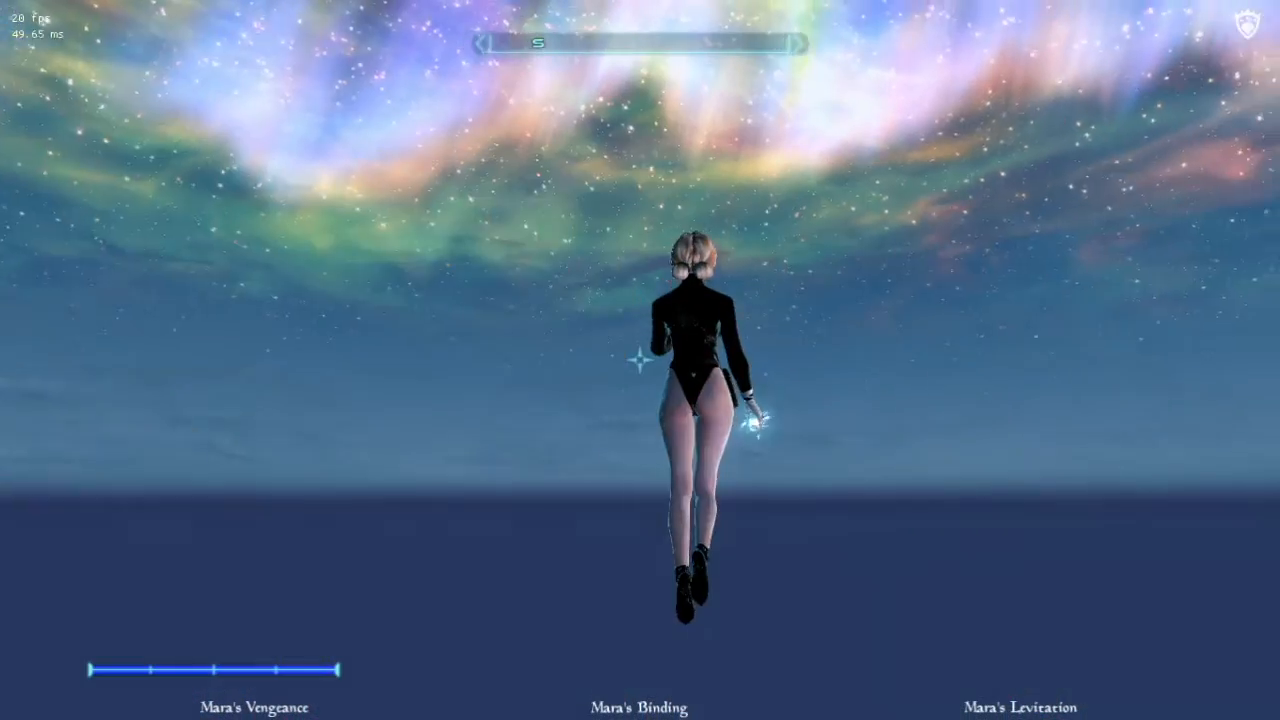
pyautogui.press('w')
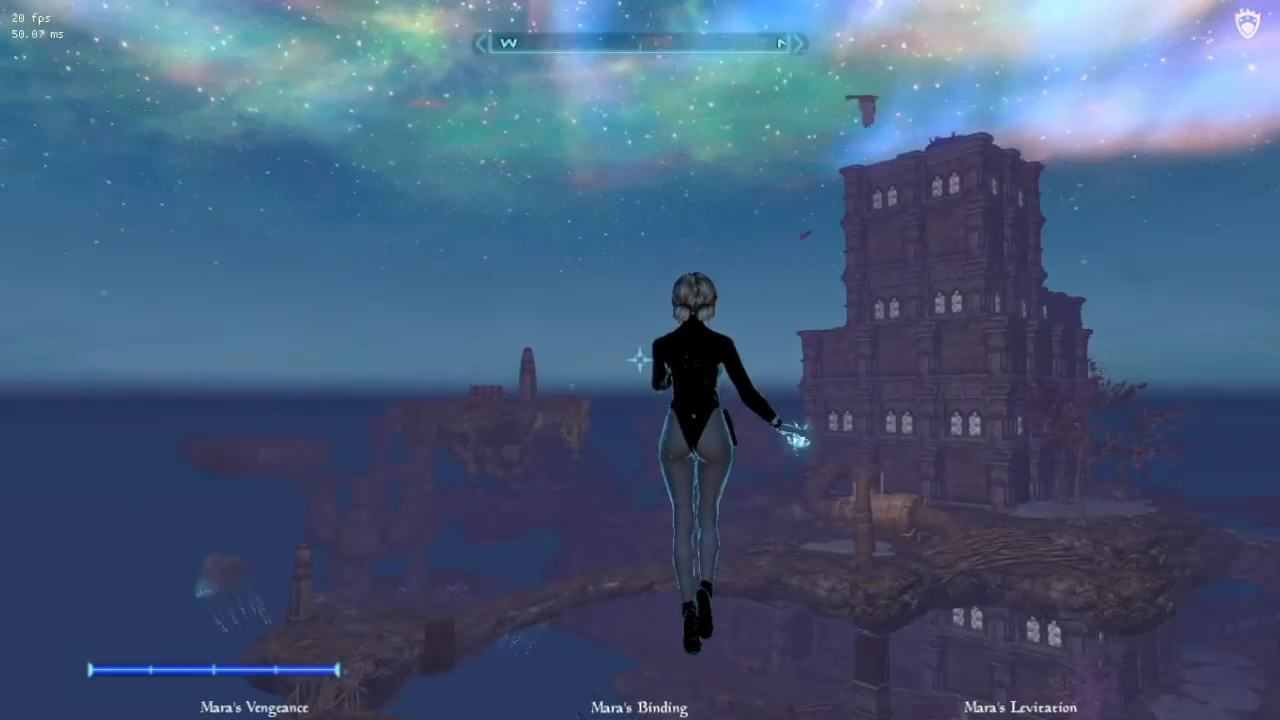
pyautogui.press('w')
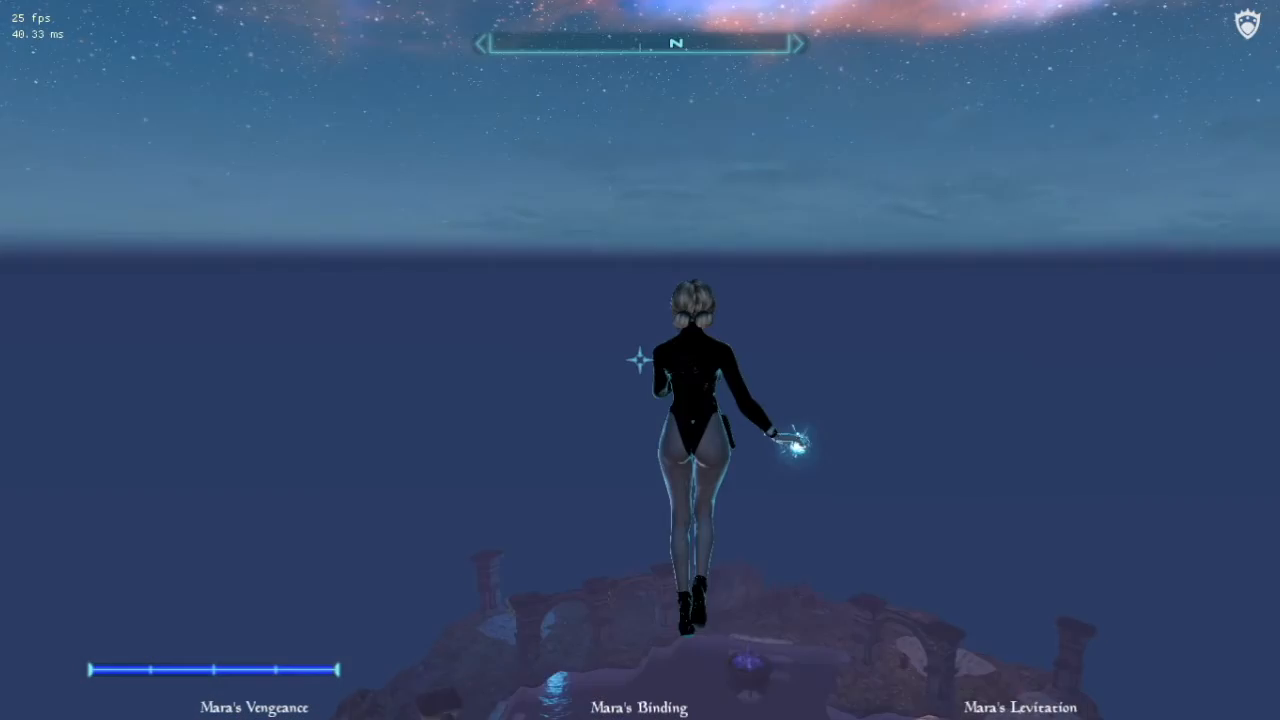
pyautogui.press('w')
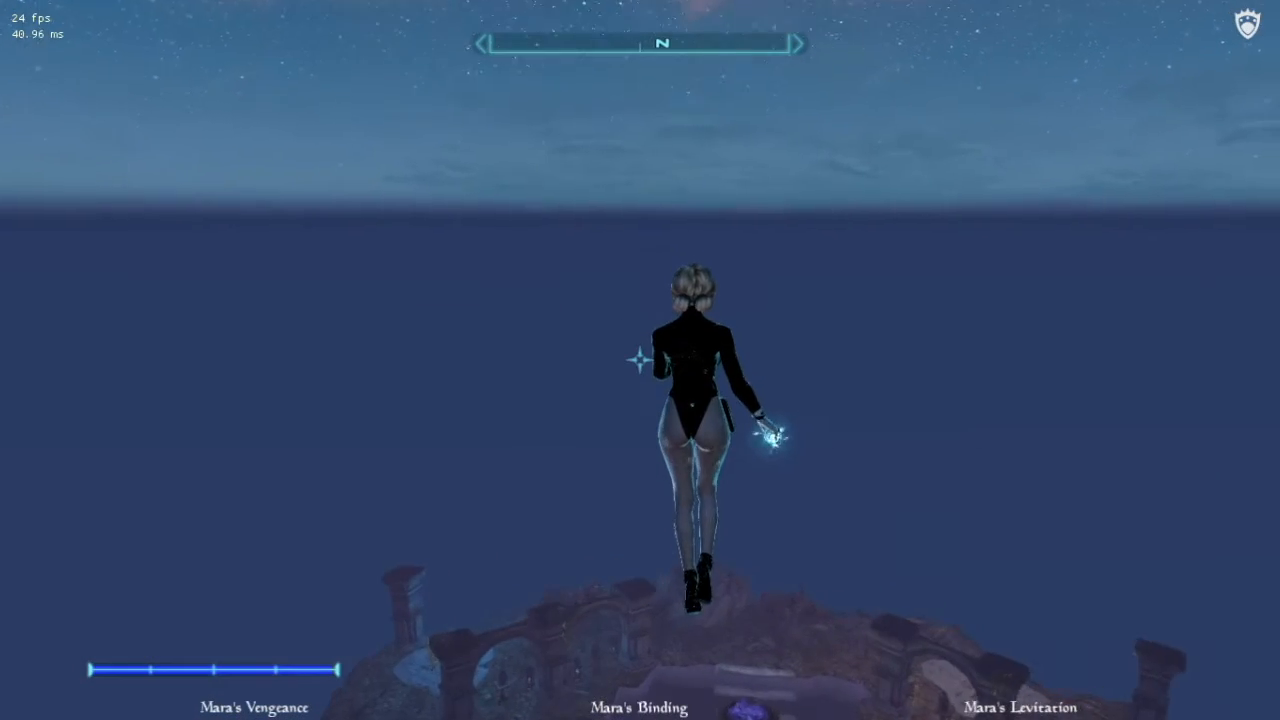
pyautogui.press('w')
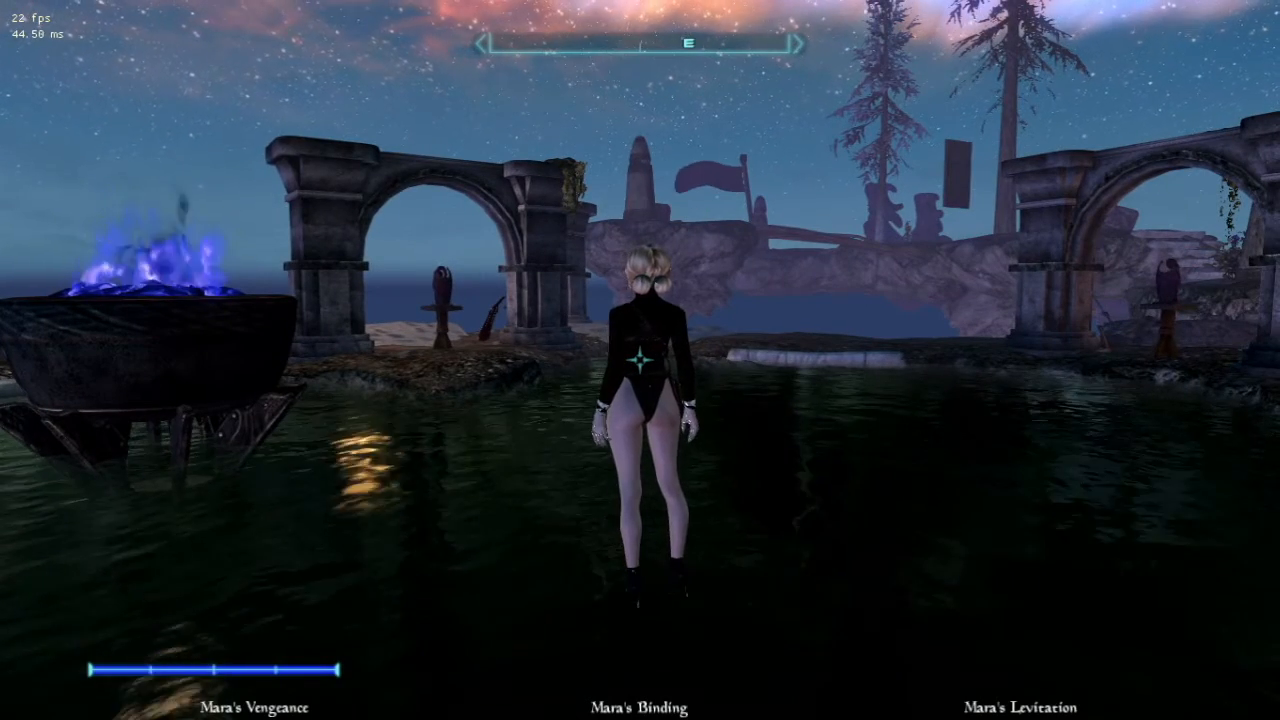
# Step: Walk the character around on the pool's water surface near the brazier
pyautogui.press('s')
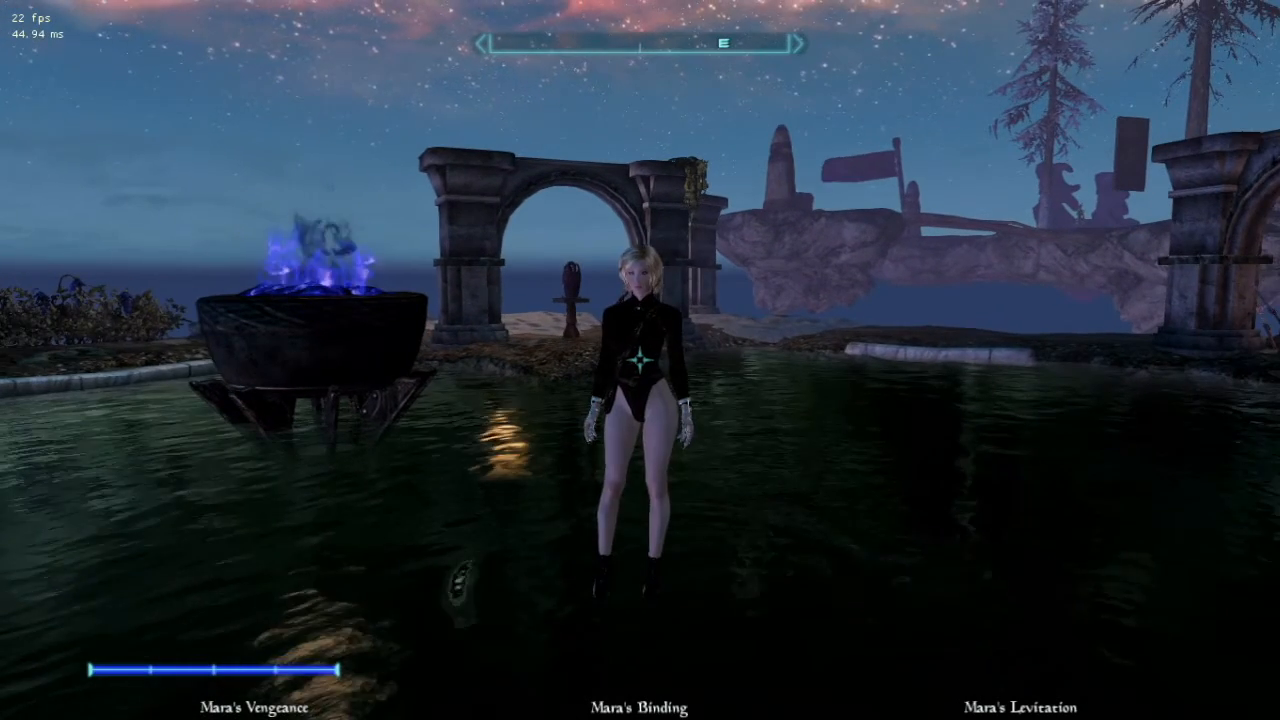
pyautogui.press('w')
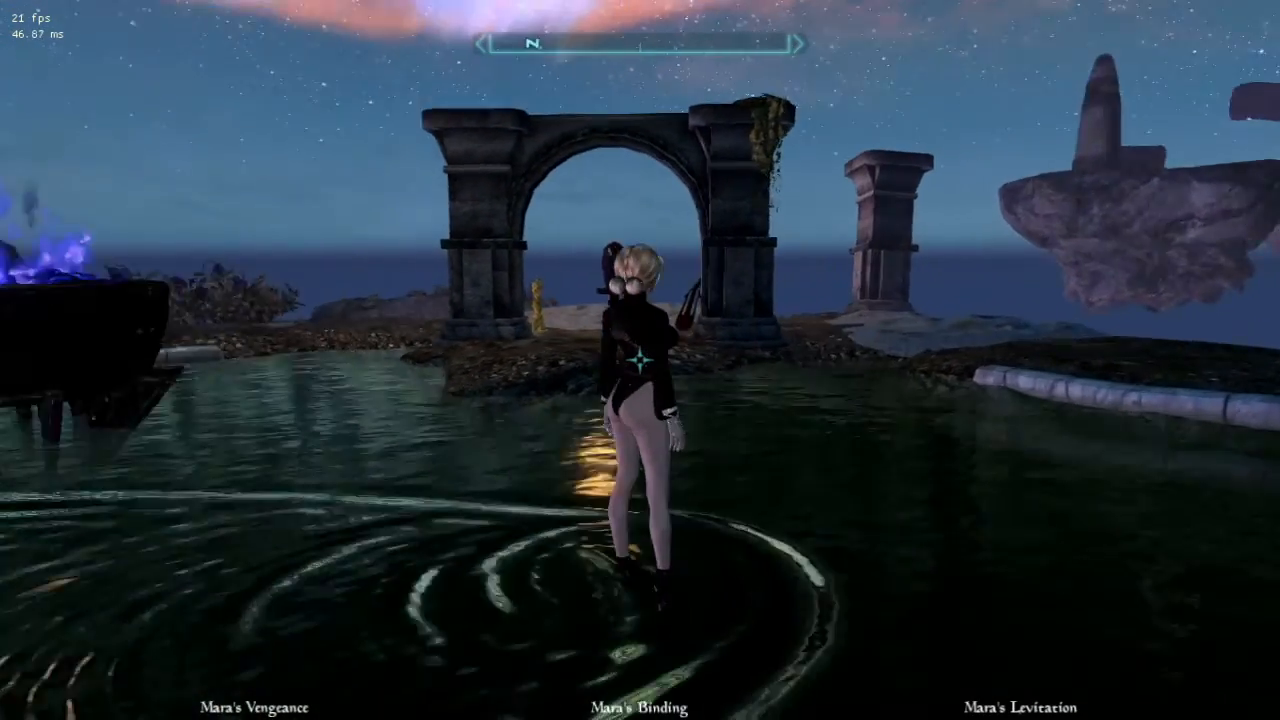
pyautogui.press('s')
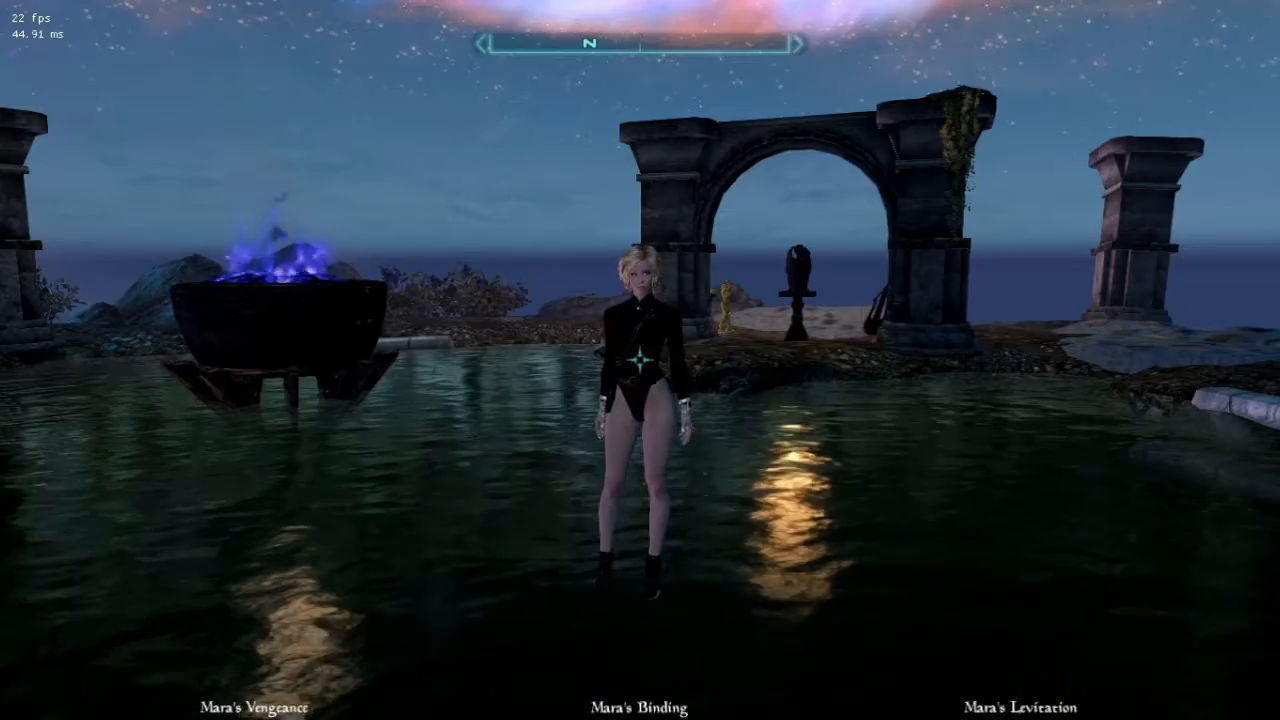
# Step: Inspect the character's skill levels from Destruction through Alteration to Enchanting and leave the skills view
pyautogui.press('Tab')
pyautogui.press('w')
pyautogui.press('w')
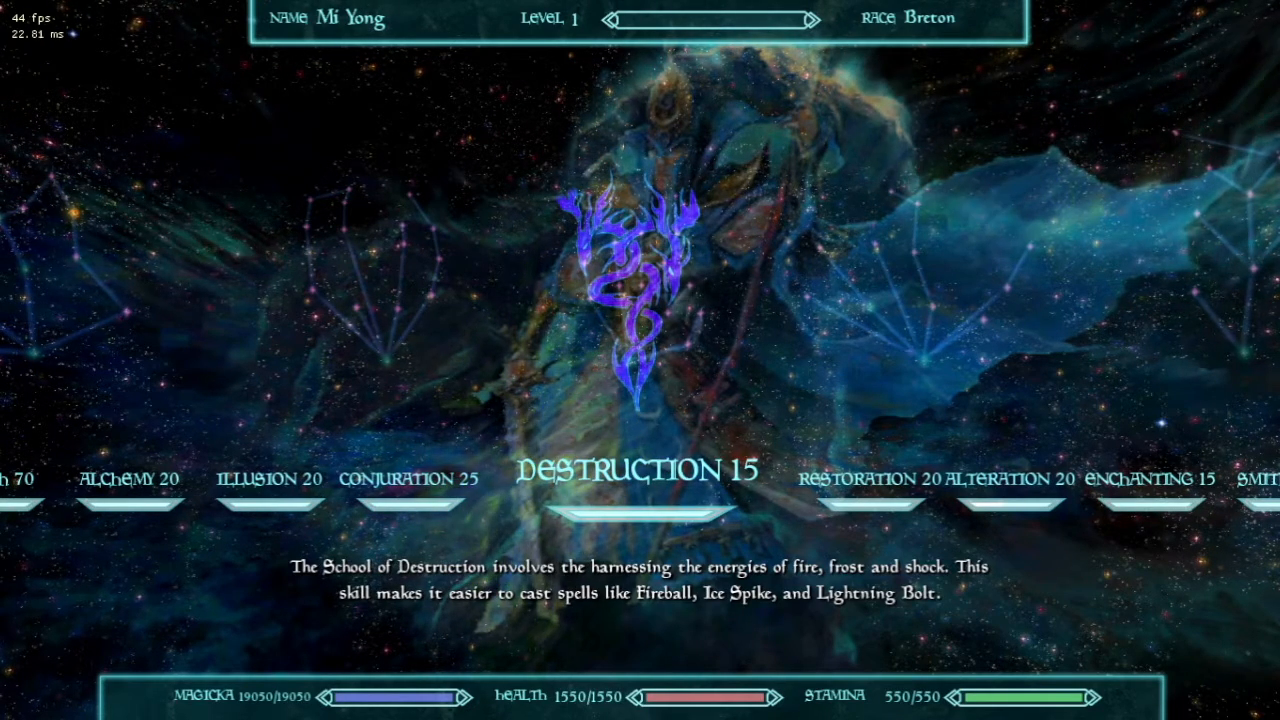
pyautogui.press('Right')
pyautogui.press('Right')
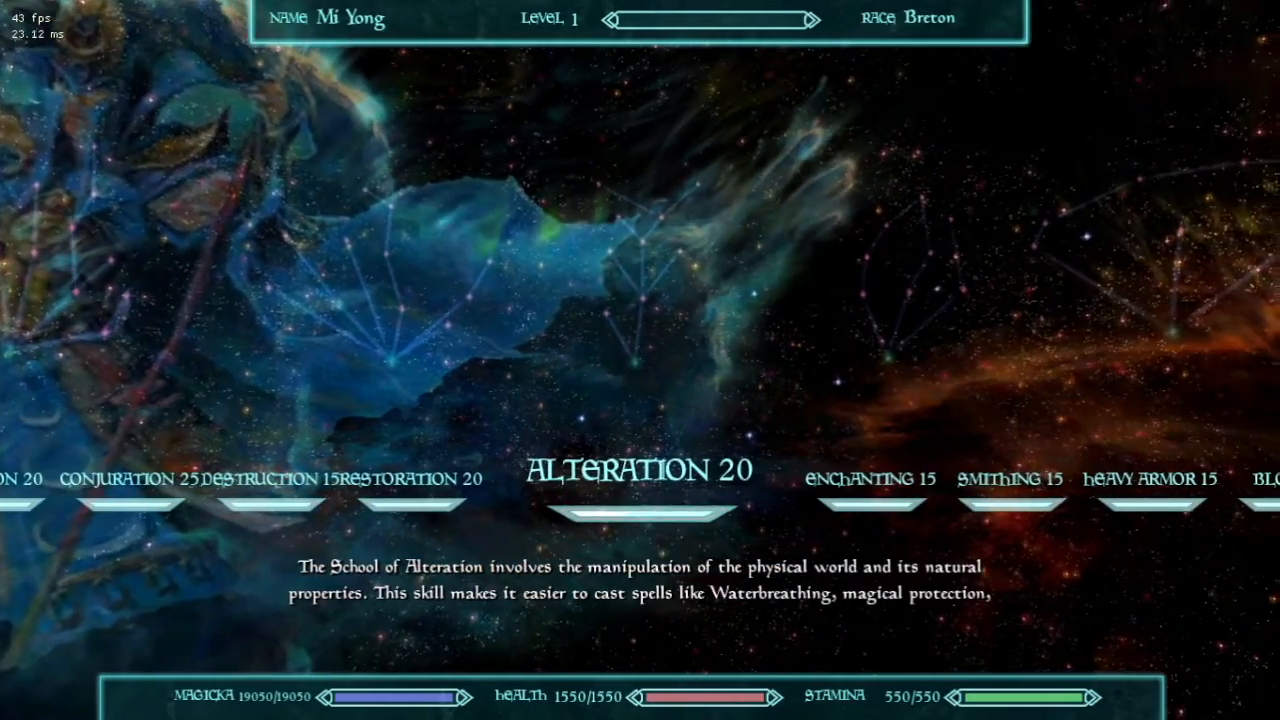
pyautogui.press('Right')
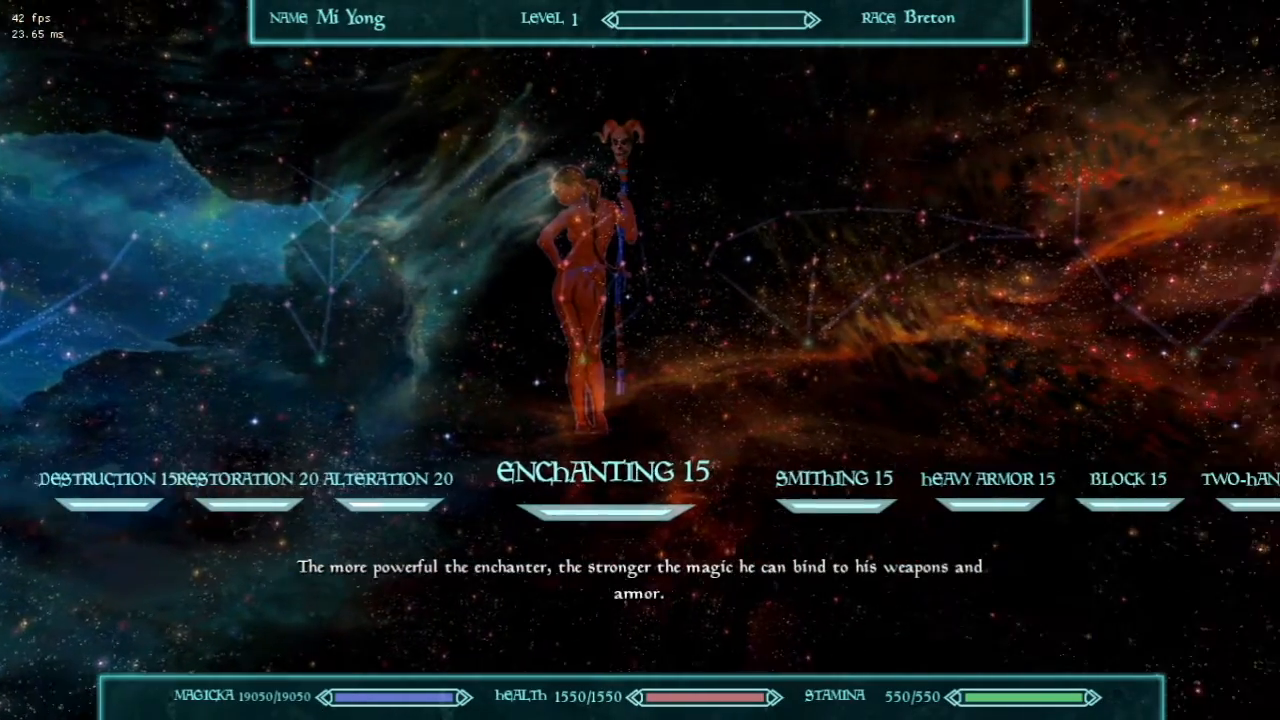
pyautogui.press('Tab')
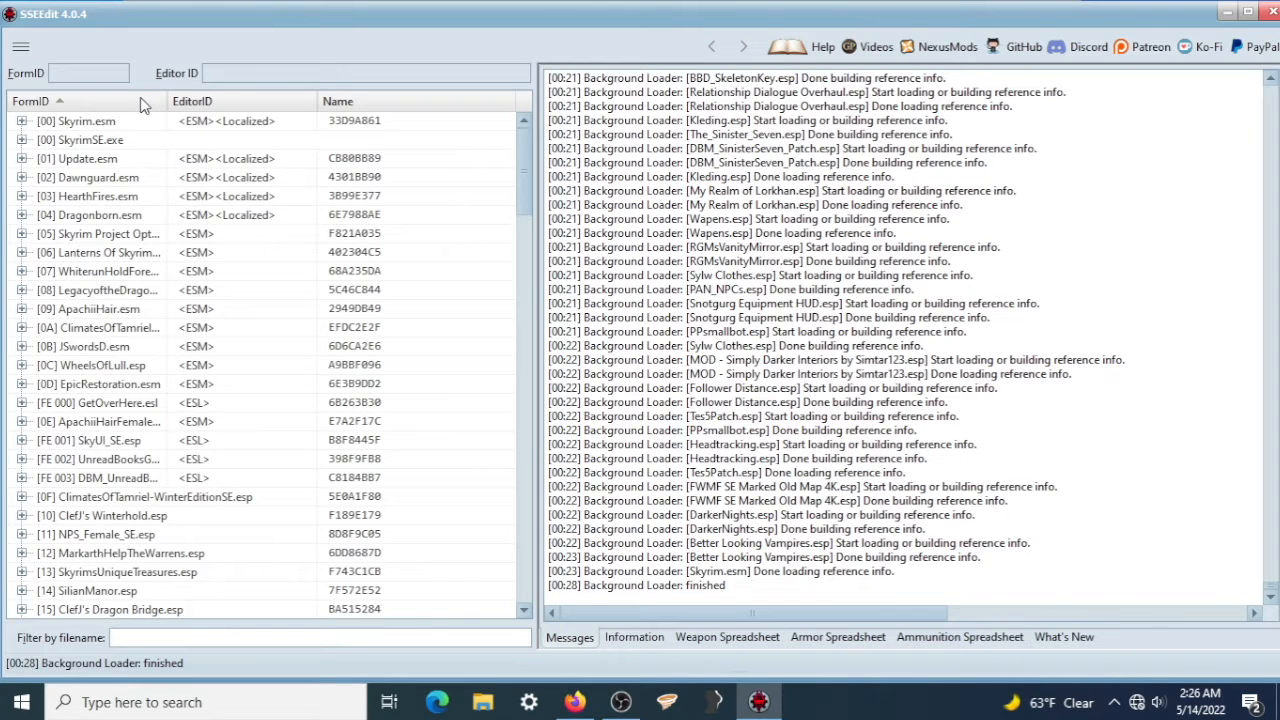
# Step: Expand the Non-Player Character (Actor) records in Skyrim.esm and open the Player record with FormID 7
pyautogui.click(21, 121)
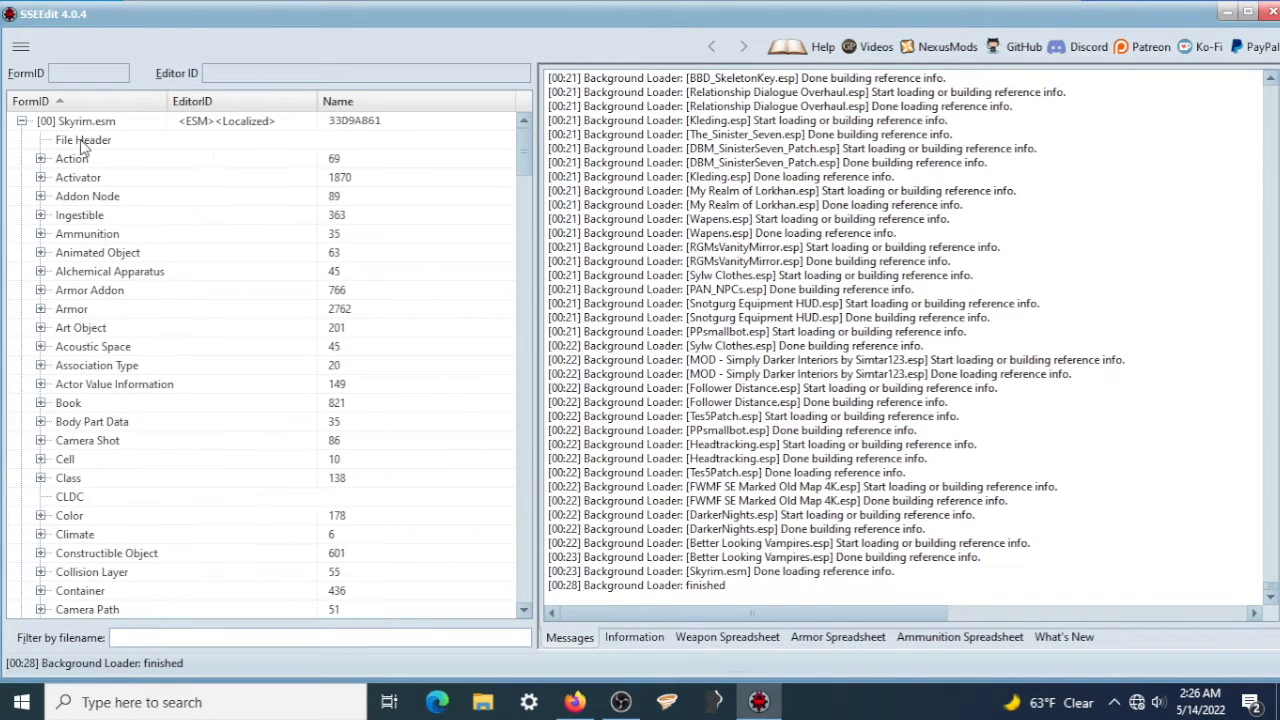
pyautogui.scroll(-20, 105, 340)
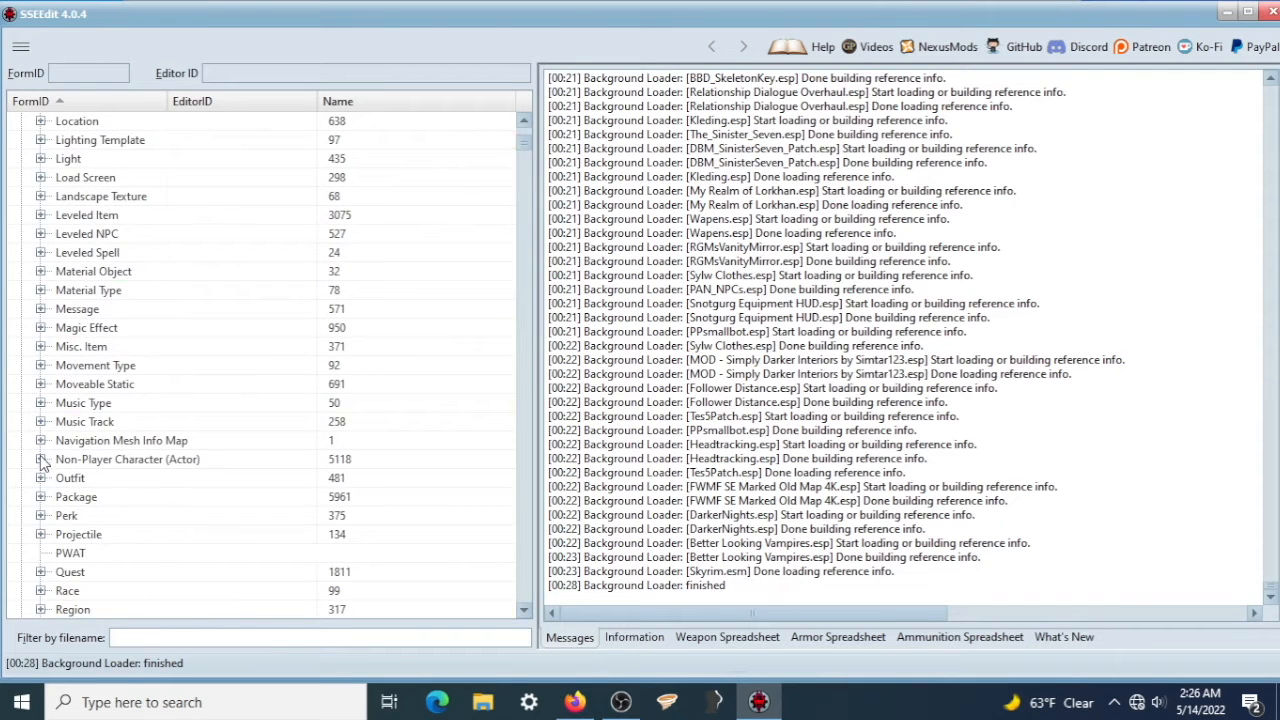
pyautogui.click(40, 459)
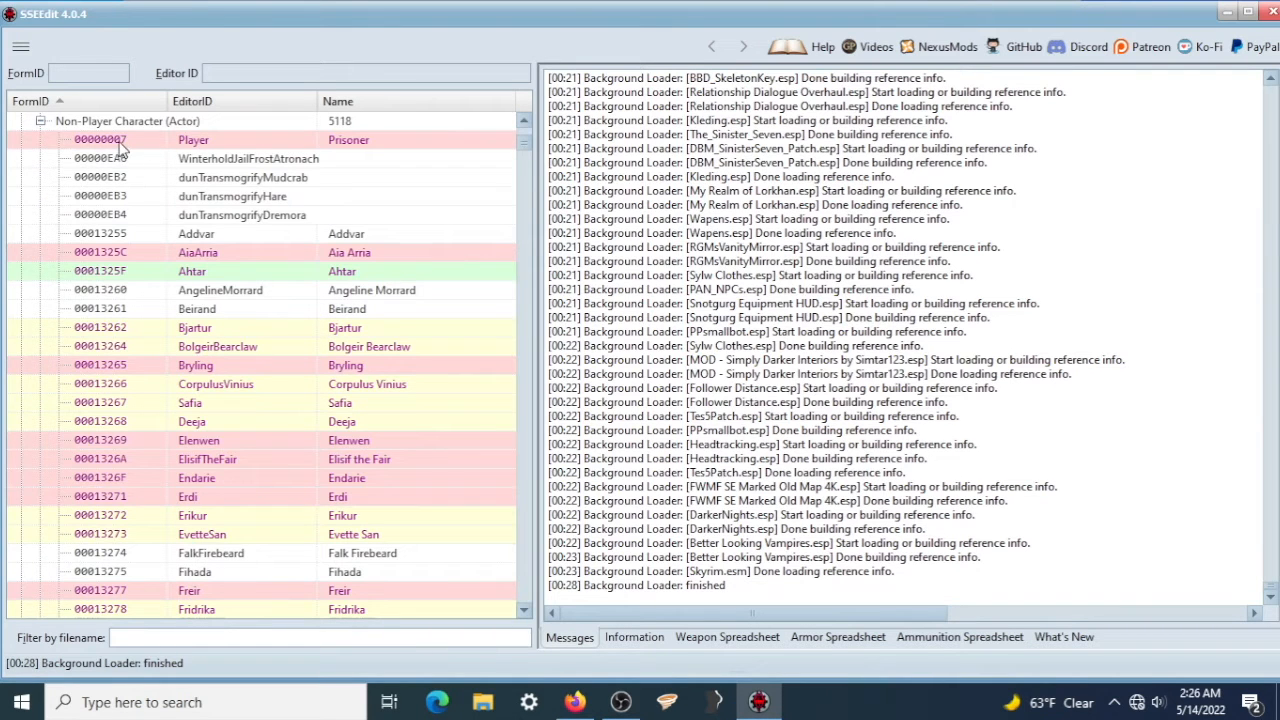
pyautogui.click(96, 75)
pyautogui.write('7')
pyautogui.press('Return')
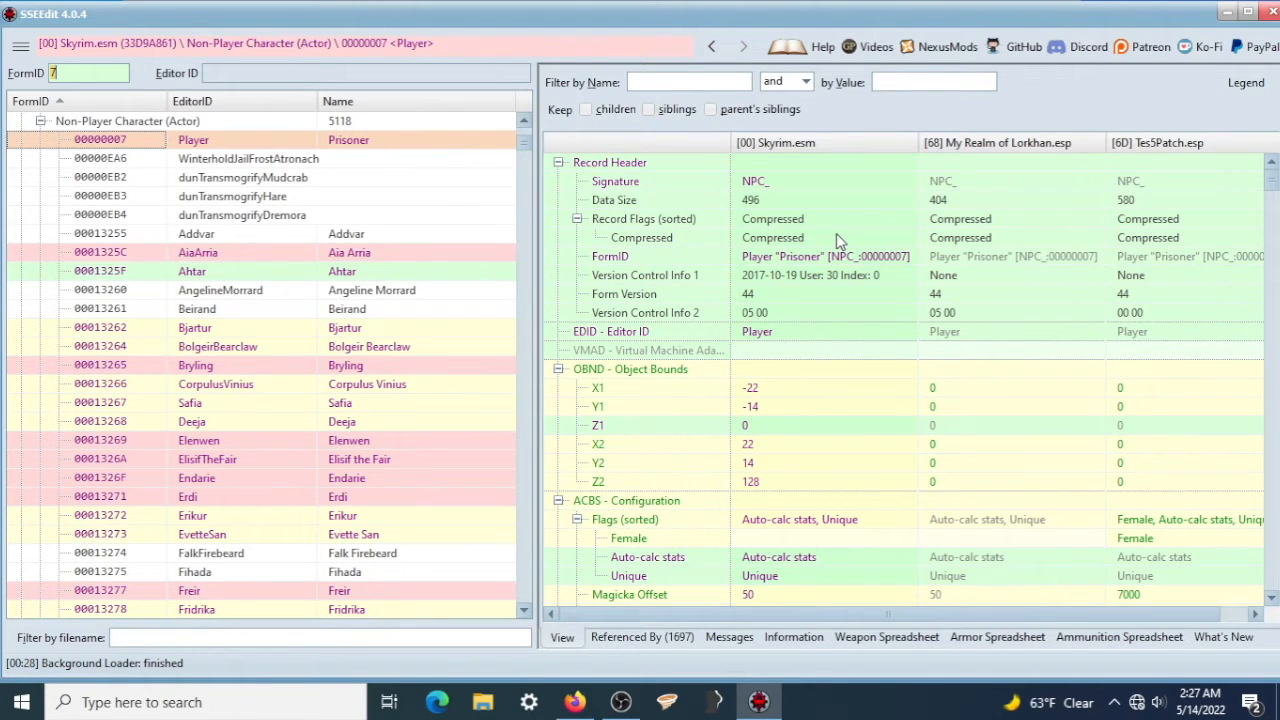
# Step: Try to copy the Player record from My Realm of Lorkhan.esp as an override into a new plain .esp file
pyautogui.rightClick(988, 148)
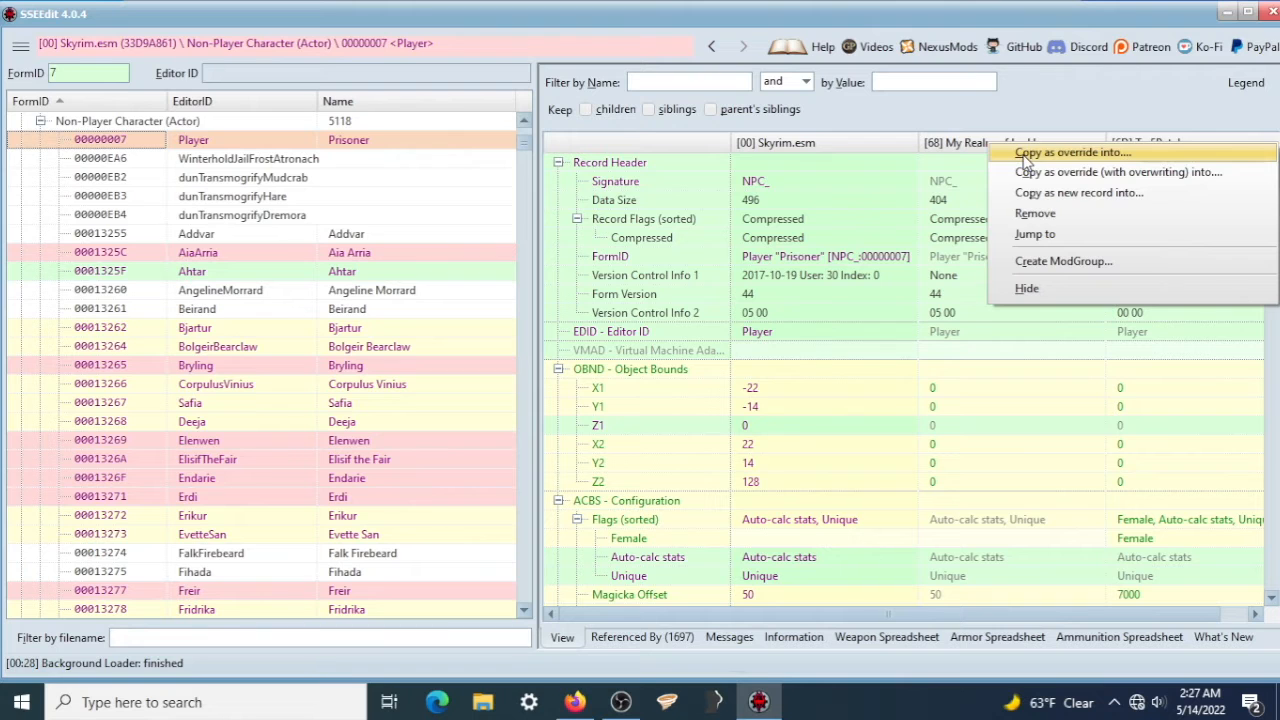
pyautogui.click(951, 146)
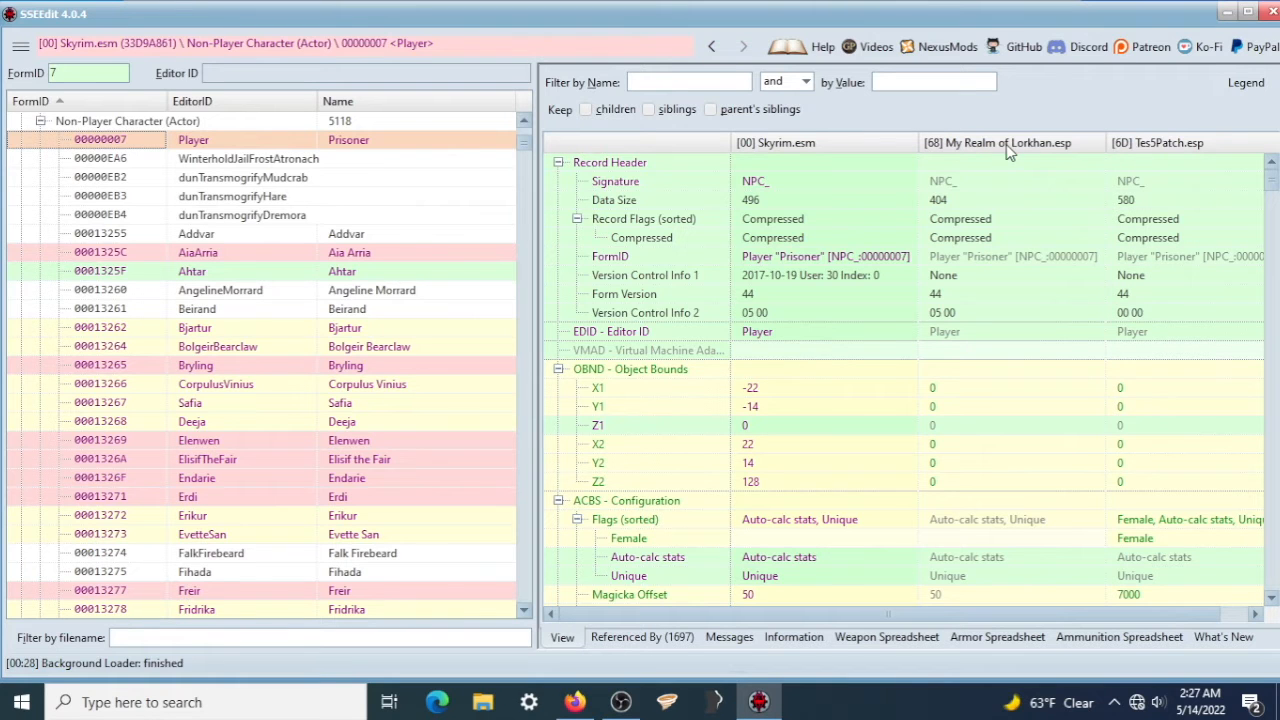
pyautogui.rightClick(991, 146)
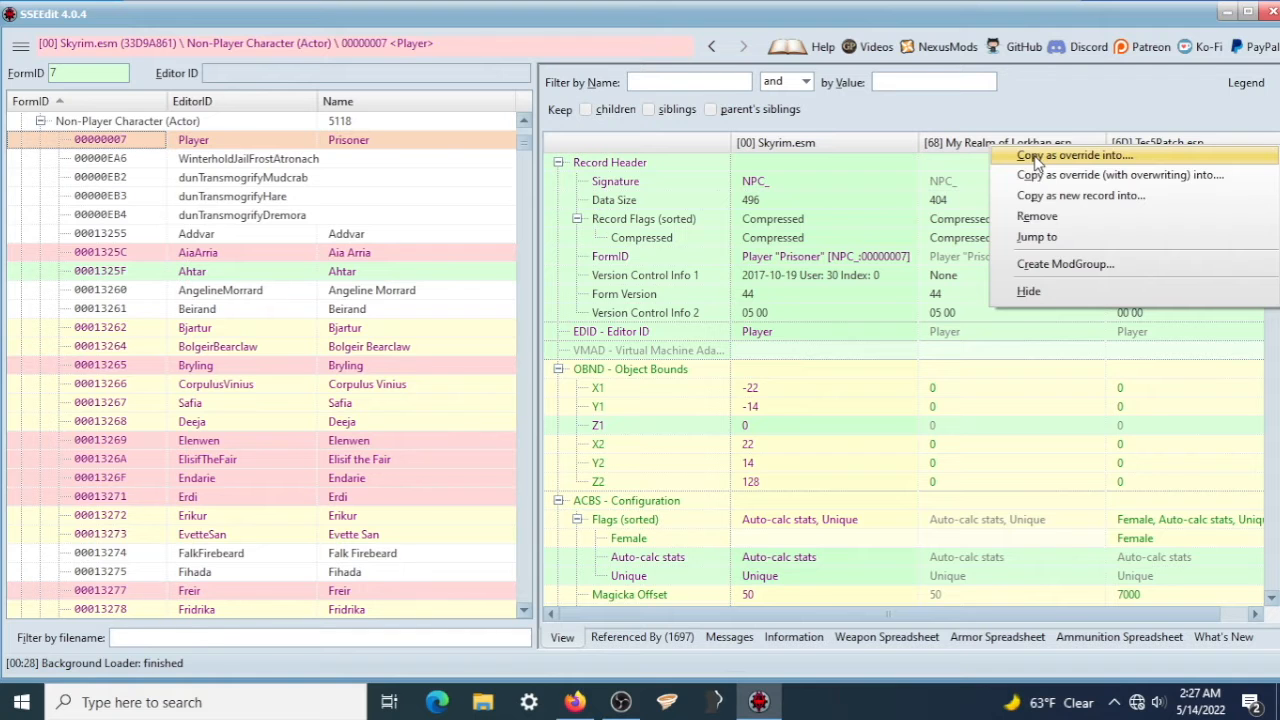
pyautogui.click(1035, 157)
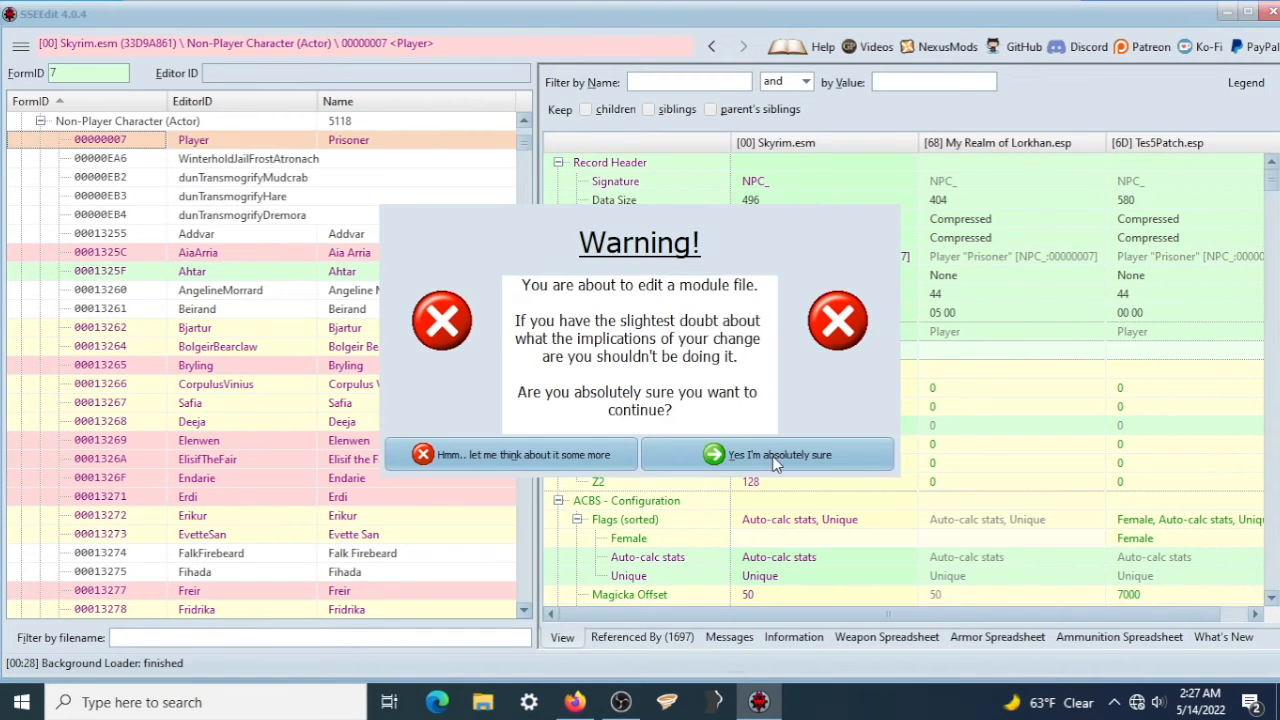
pyautogui.click(775, 462)
pyautogui.scroll(-20, 408, 410)
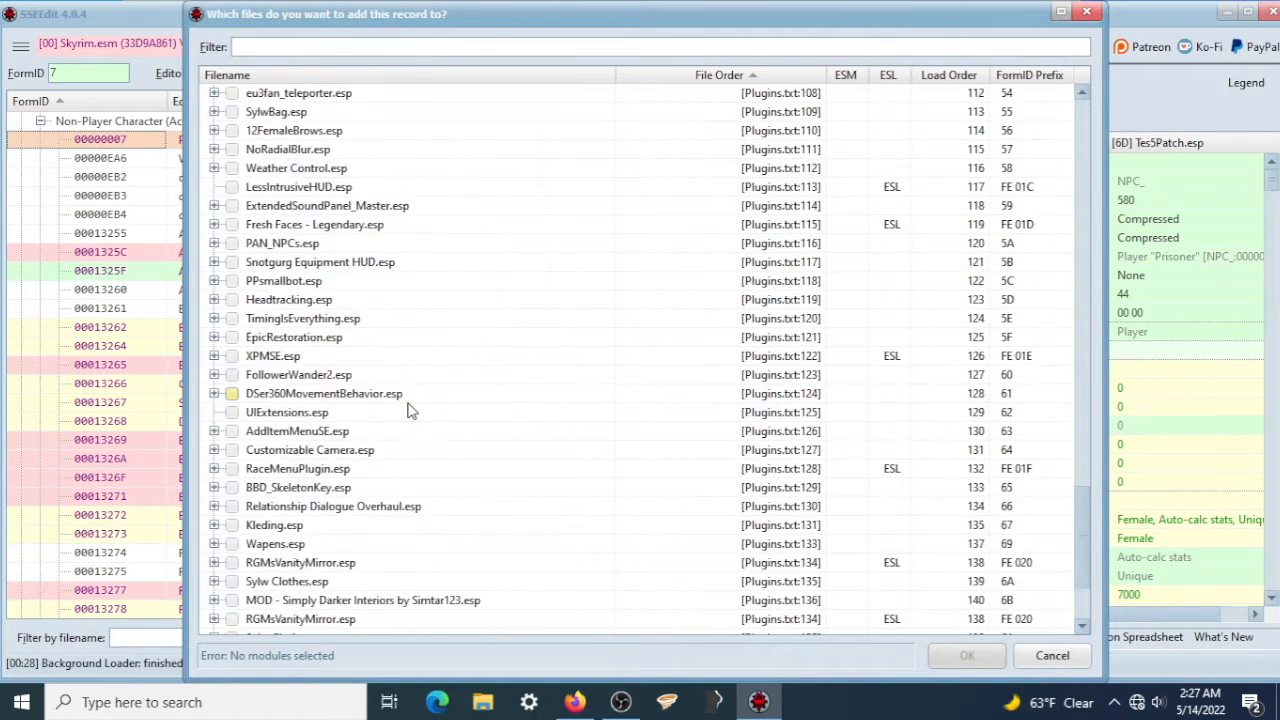
pyautogui.scroll(-3, 408, 410)
pyautogui.click(231, 531)
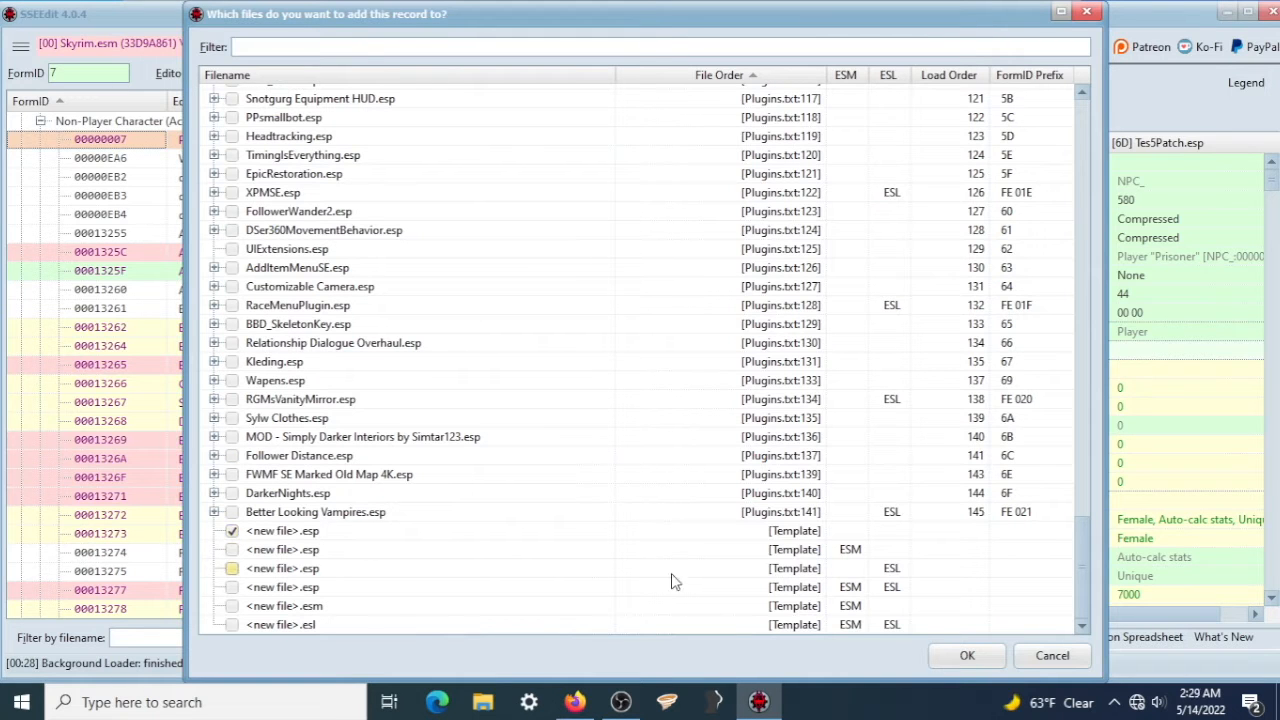
pyautogui.click(944, 650)
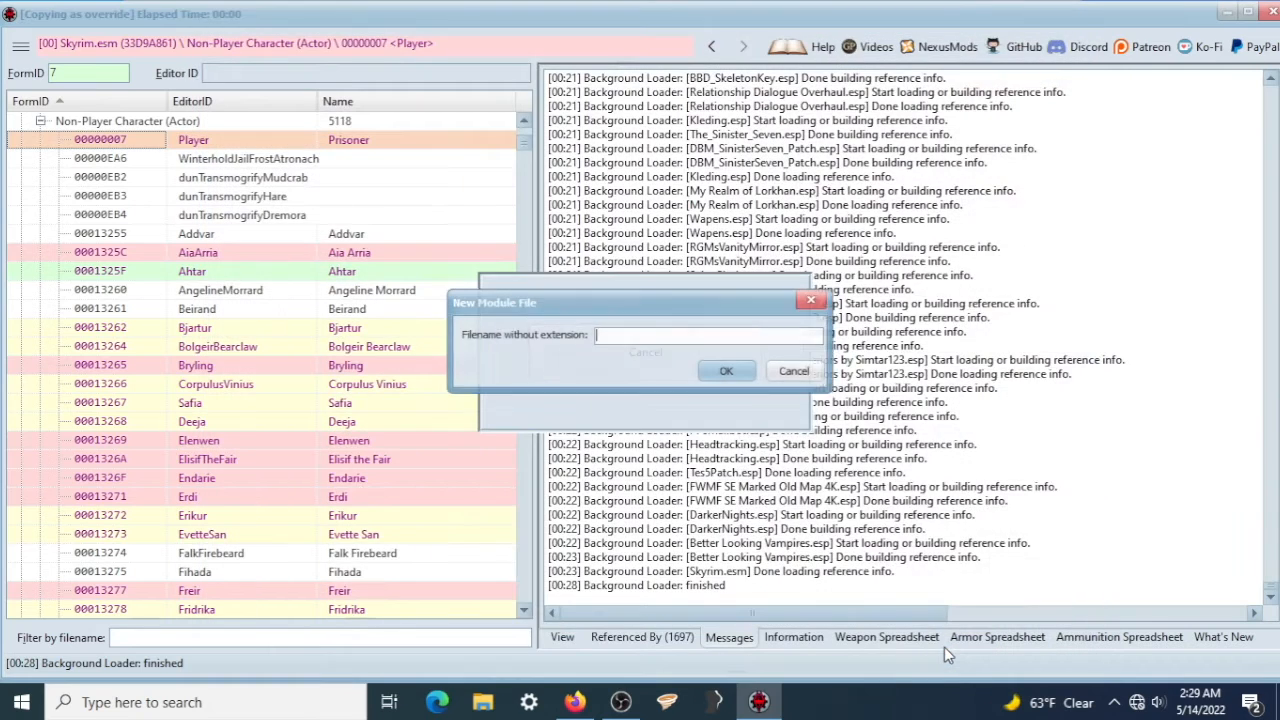
# Step: Enter SSEPatch as the new module's filename, clear the name and cancel creating the file
pyautogui.write('SS')
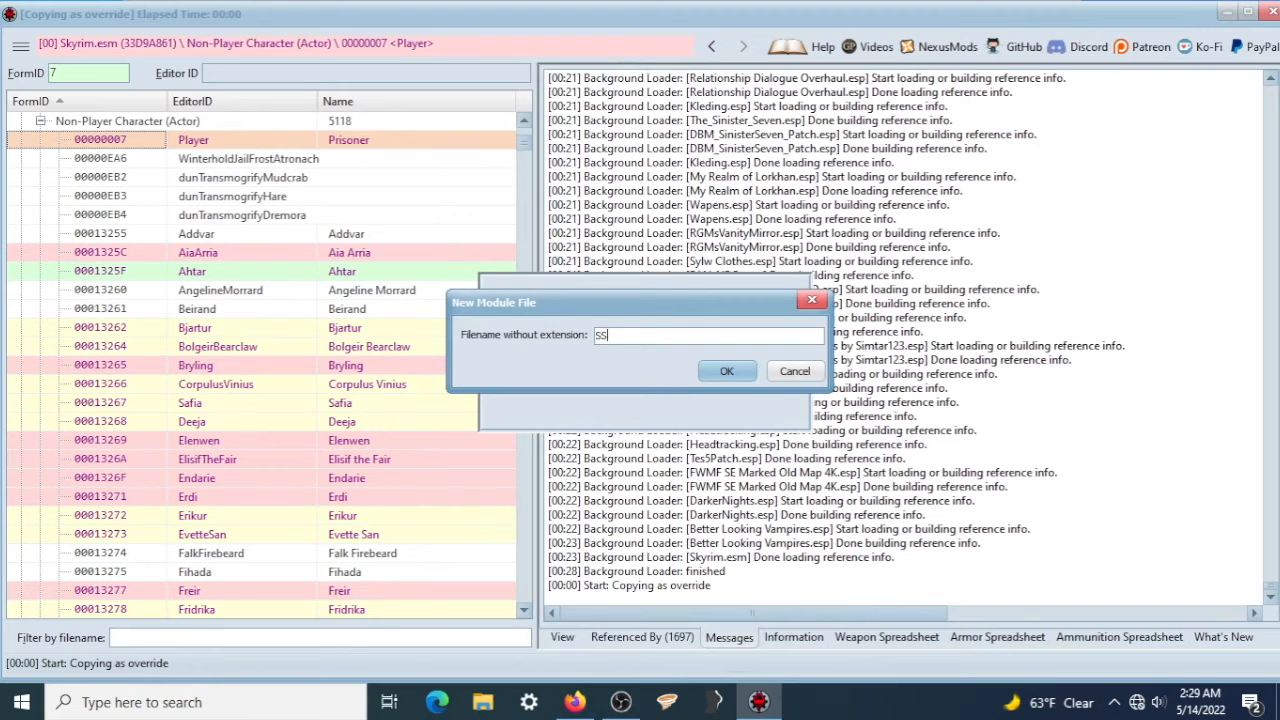
pyautogui.write('EPatch')
pyautogui.click(611, 336)
pyautogui.press('BackSpace')
pyautogui.press('BackSpace')
pyautogui.press('BackSpace')
pyautogui.write('My')
pyautogui.press('BackSpace')
pyautogui.press('BackSpace')
pyautogui.doubleClick(598, 336)
pyautogui.press('BackSpace')
pyautogui.click(791, 371)
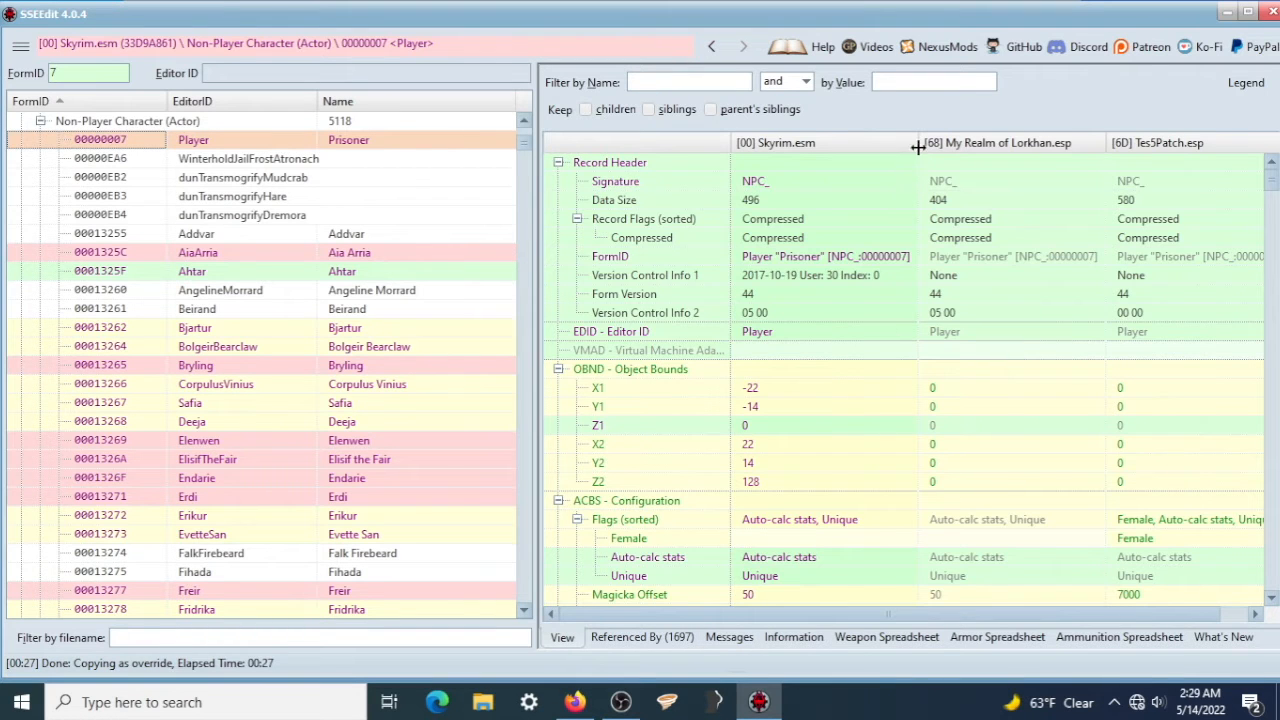
# Step: Narrow the Skyrim.esm and My Realm of Lorkhan.esp columns to make room for the Tes5Patch.esp column
pyautogui.moveTo(920, 142); pyautogui.dragTo(826, 142)
pyautogui.moveTo(1014, 142); pyautogui.dragTo(920, 142)
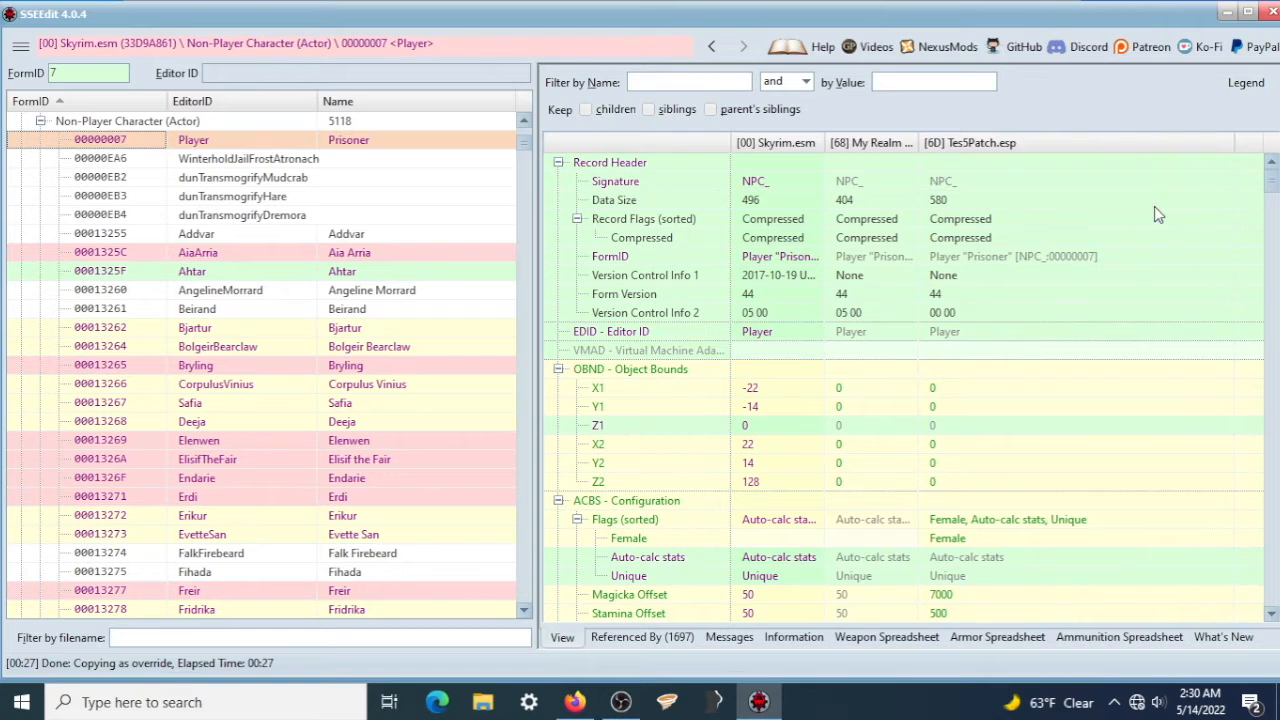
# Step: Examine the available ACBS configuration flags, including Female, for the Player in Tes5Patch.esp and close them without applying changes
pyautogui.scroll(-2, 1006, 413)
pyautogui.scroll(-1, 1006, 413)
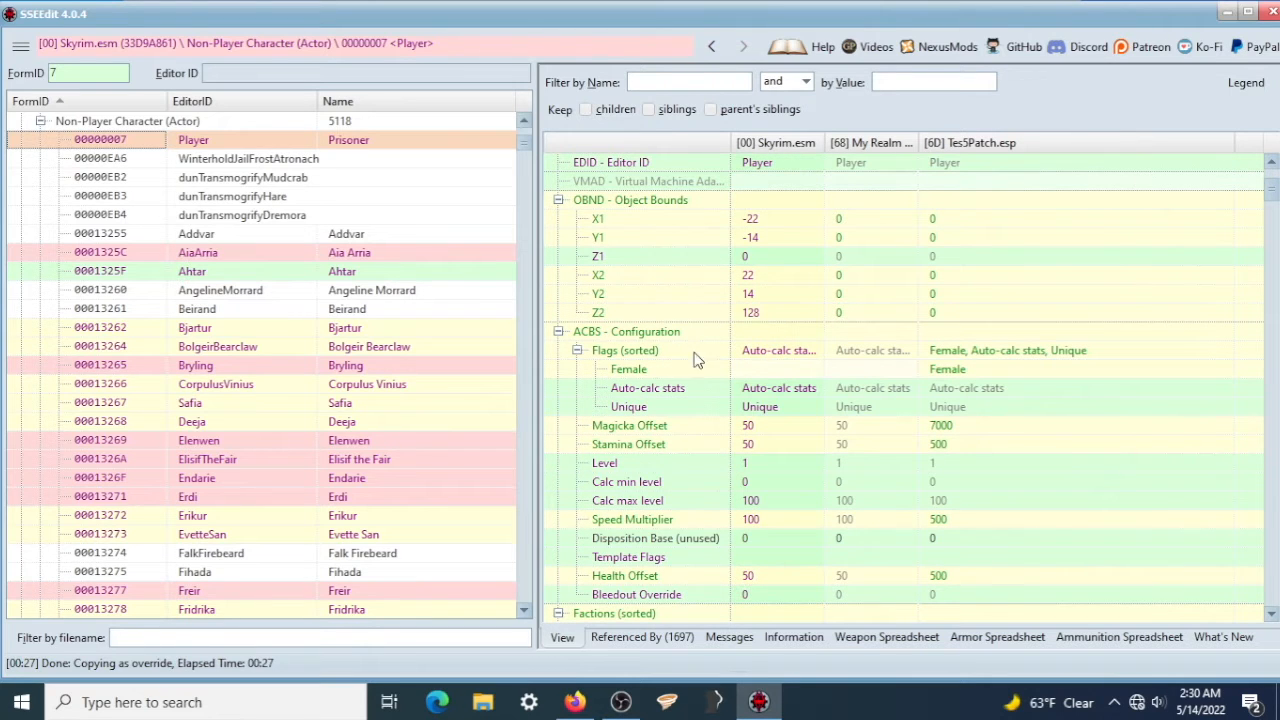
pyautogui.doubleClick(952, 358)
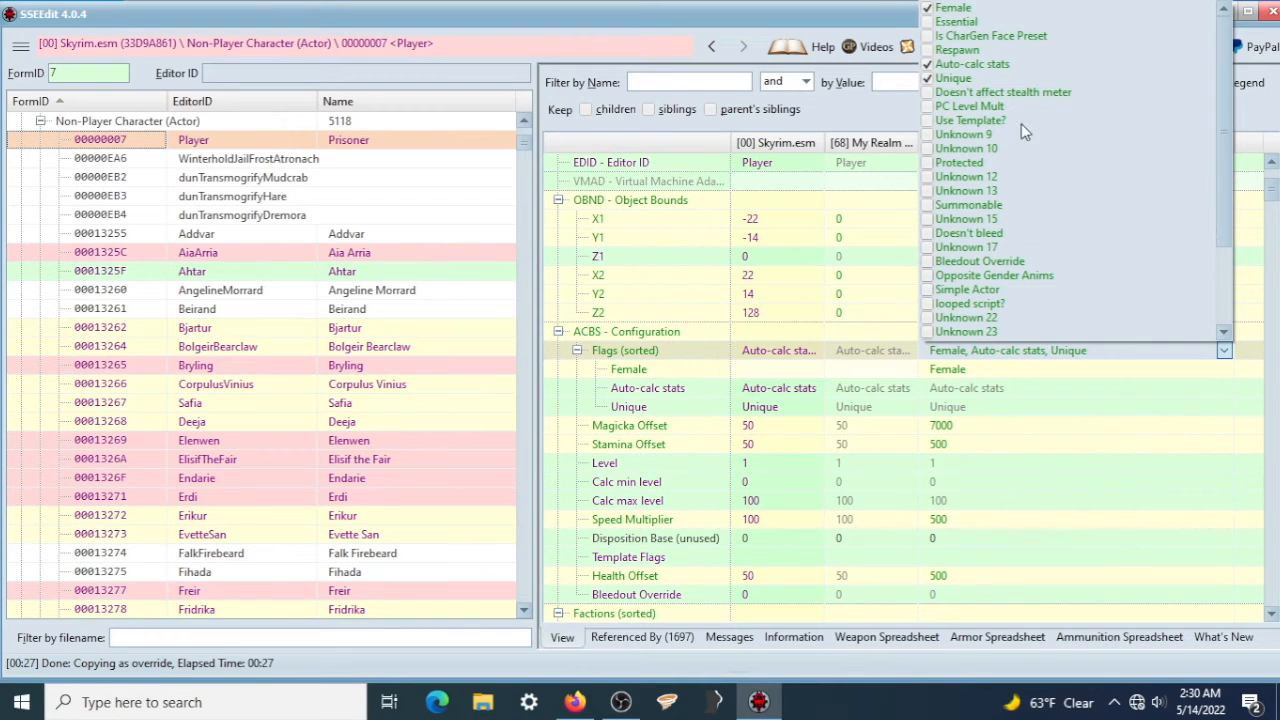
pyautogui.click(1030, 393)
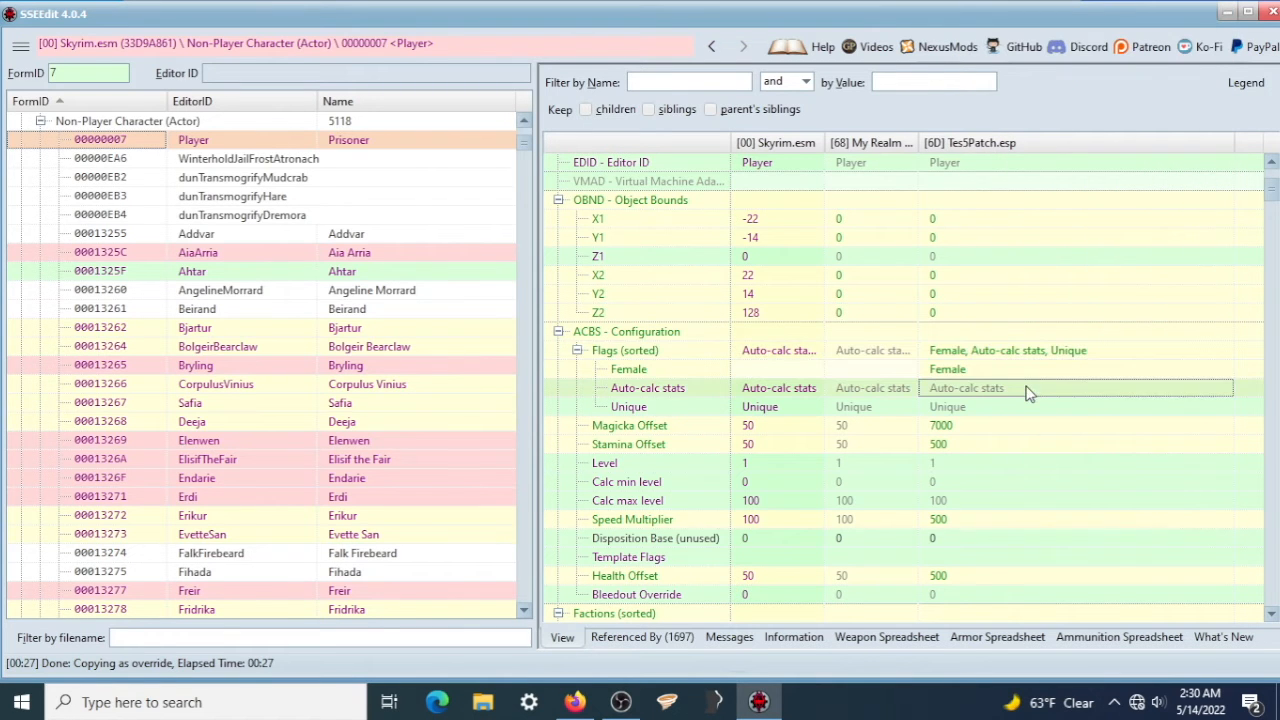
pyautogui.rightClick(980, 357)
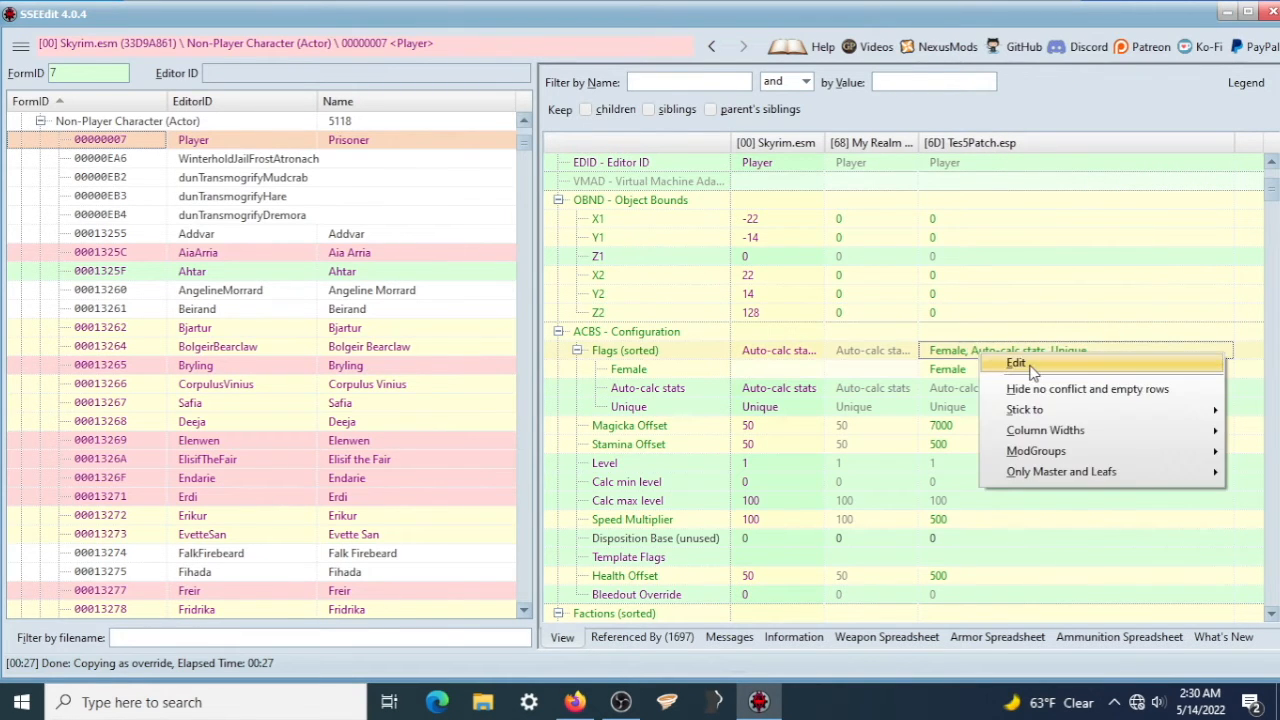
pyautogui.click(1030, 366)
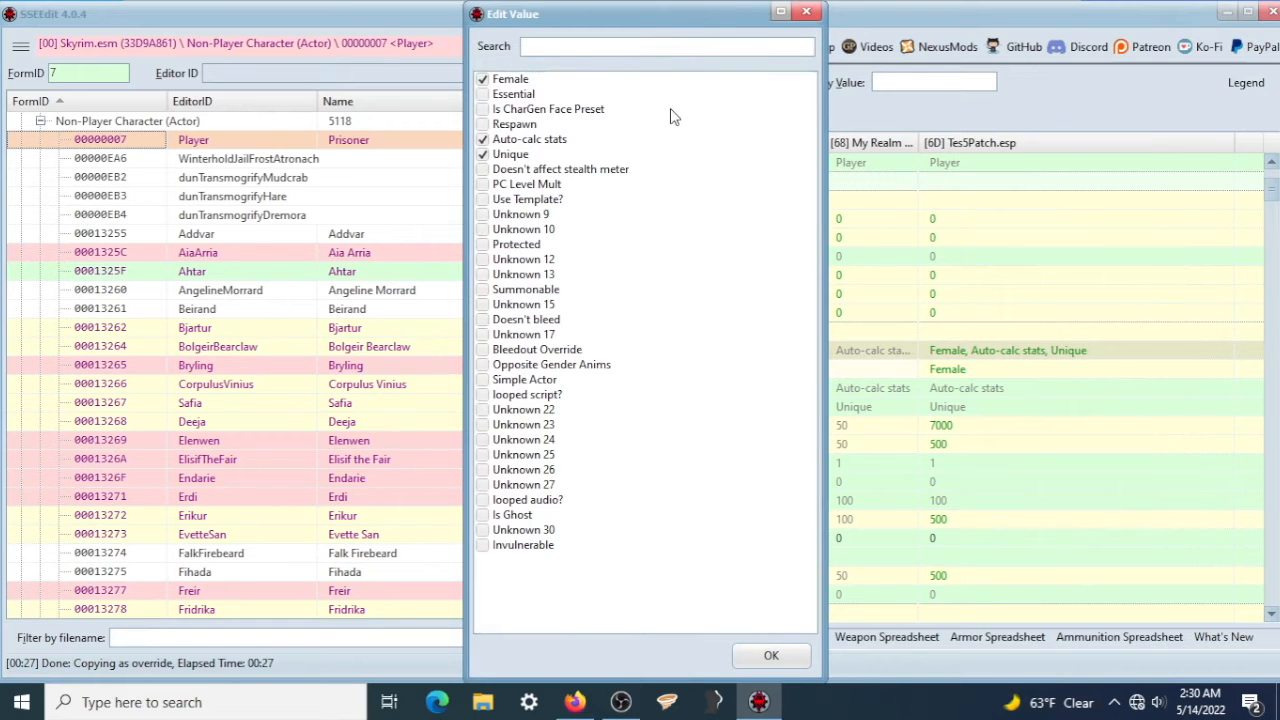
pyautogui.click(484, 80)
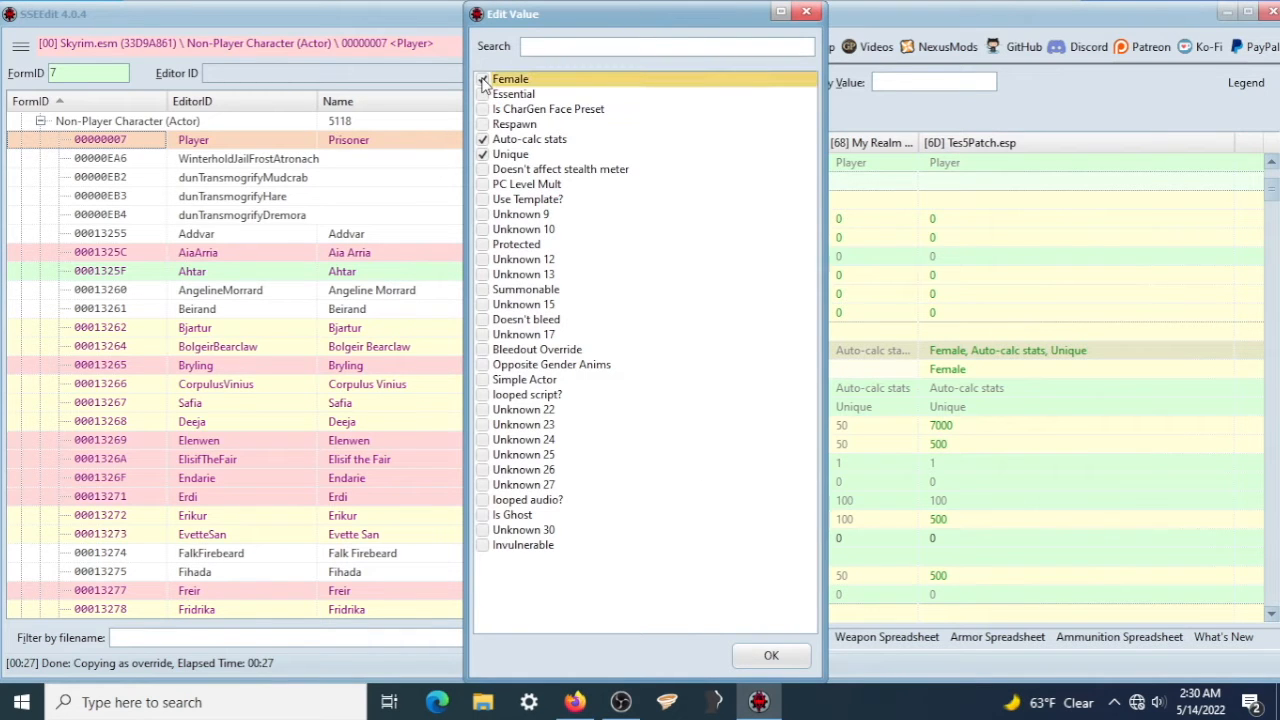
pyautogui.click(806, 11)
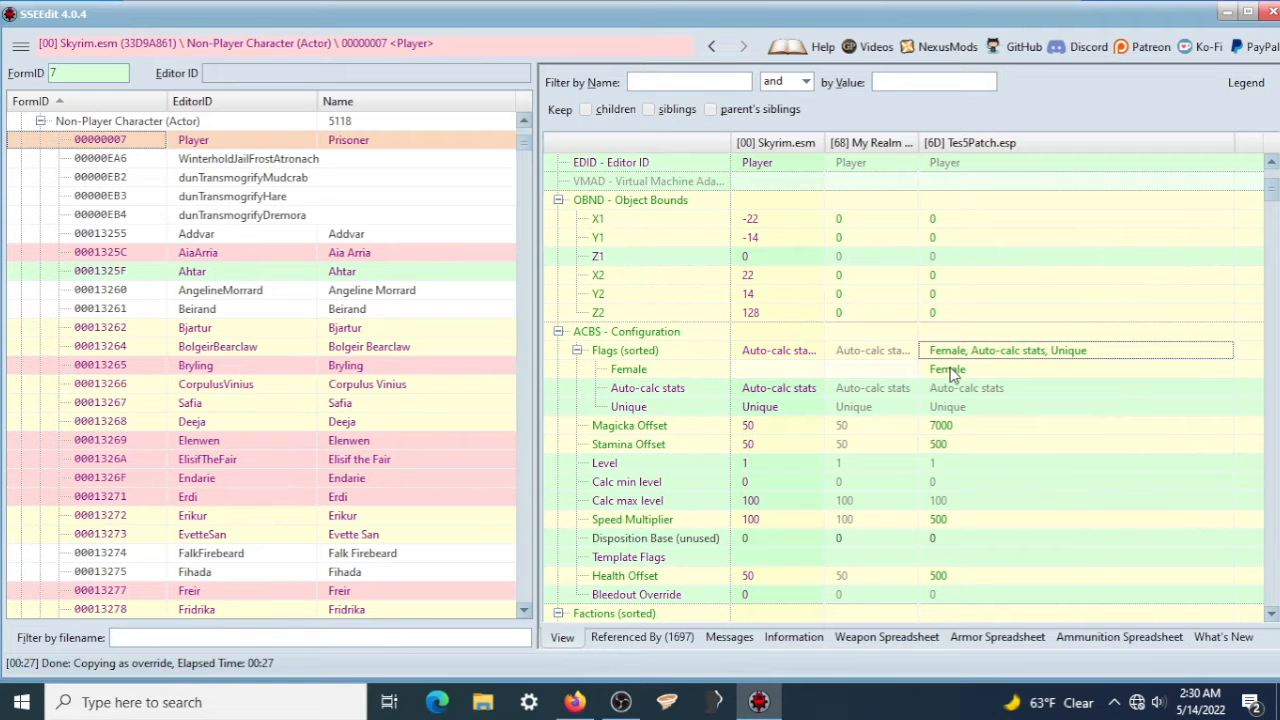
# Step: Set the Player's Speed Multiplier in Tes5Patch.esp to 600
pyautogui.scroll(-1, 951, 373)
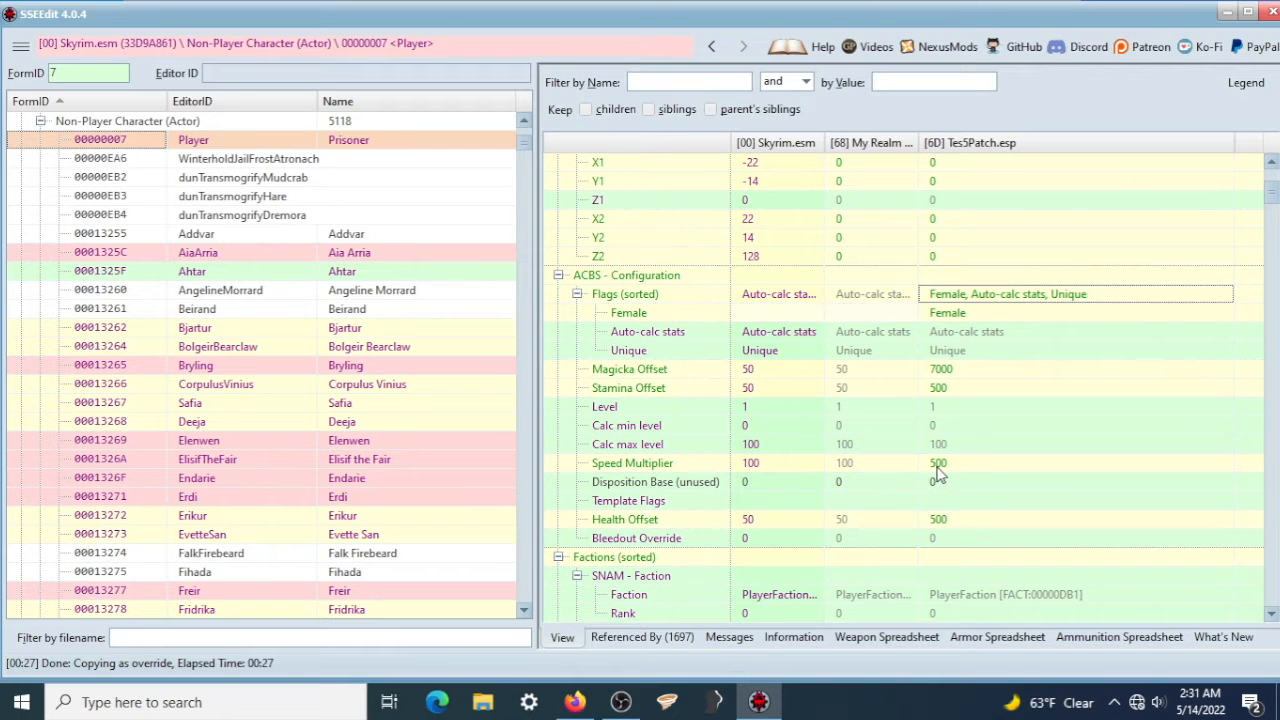
pyautogui.scroll(-2, 938, 475)
pyautogui.click(940, 352)
pyautogui.click(940, 352)
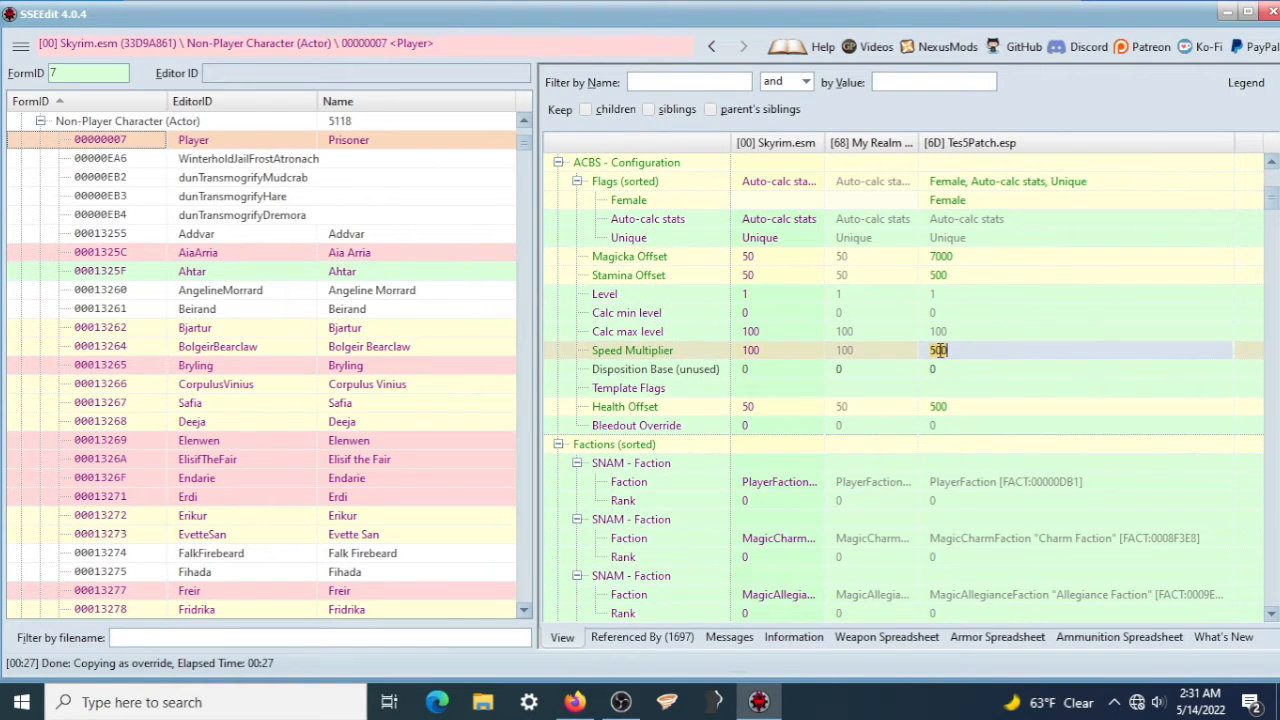
pyautogui.write('600')
pyautogui.press('Return')
pyautogui.click(948, 371)
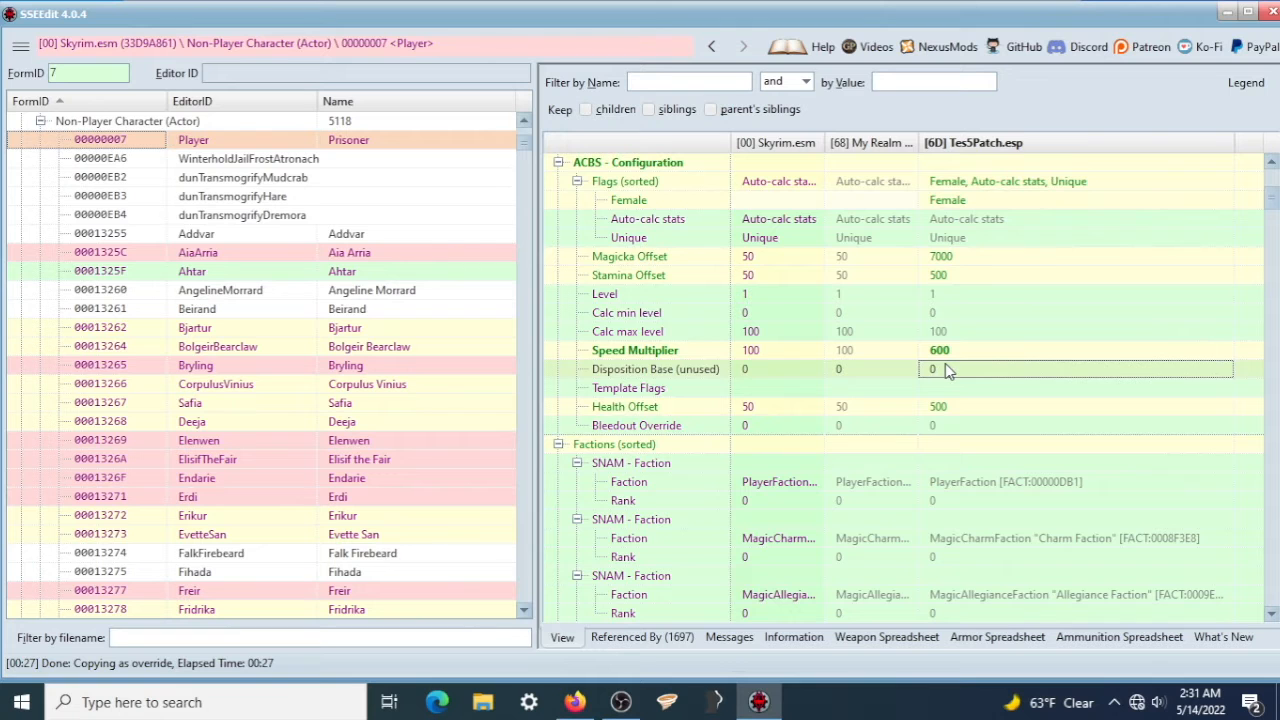
# Step: Review the Player's factions in Tes5Patch.esp and select the DLC2ApoTentacleNoHitFaction entry
pyautogui.scroll(-3, 955, 355)
pyautogui.scroll(-1, 962, 340)
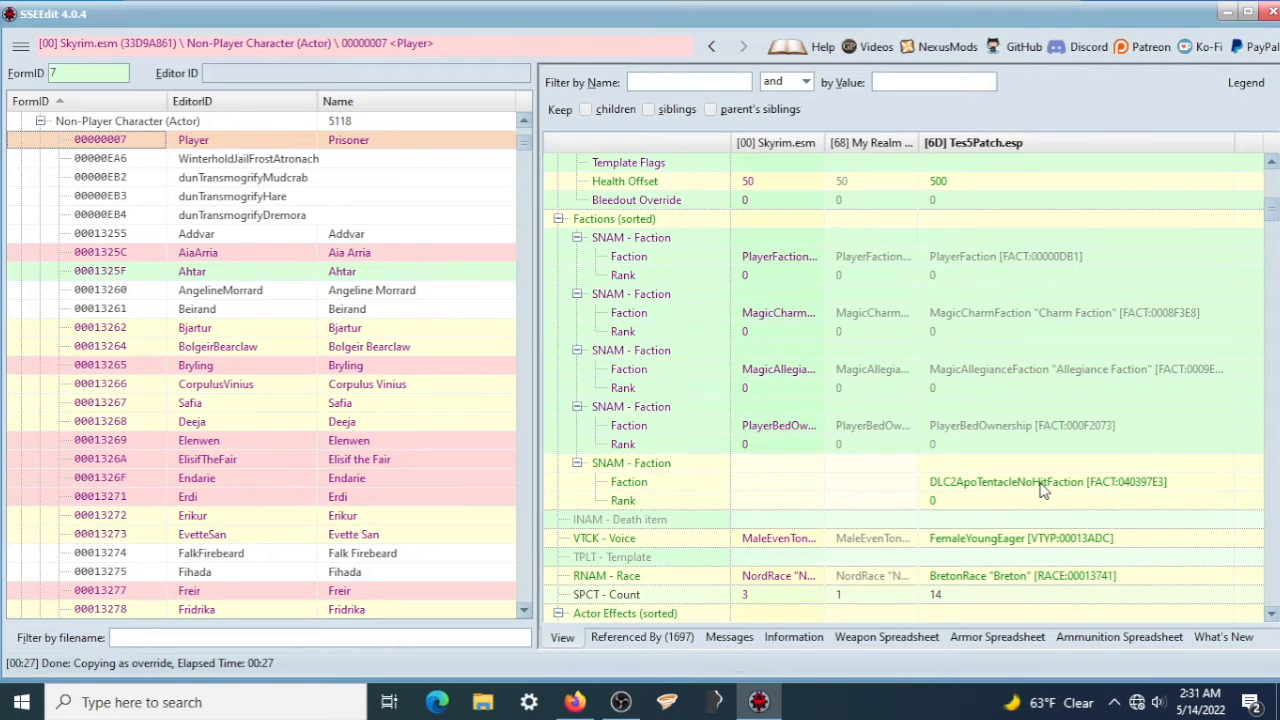
pyautogui.click(996, 490)
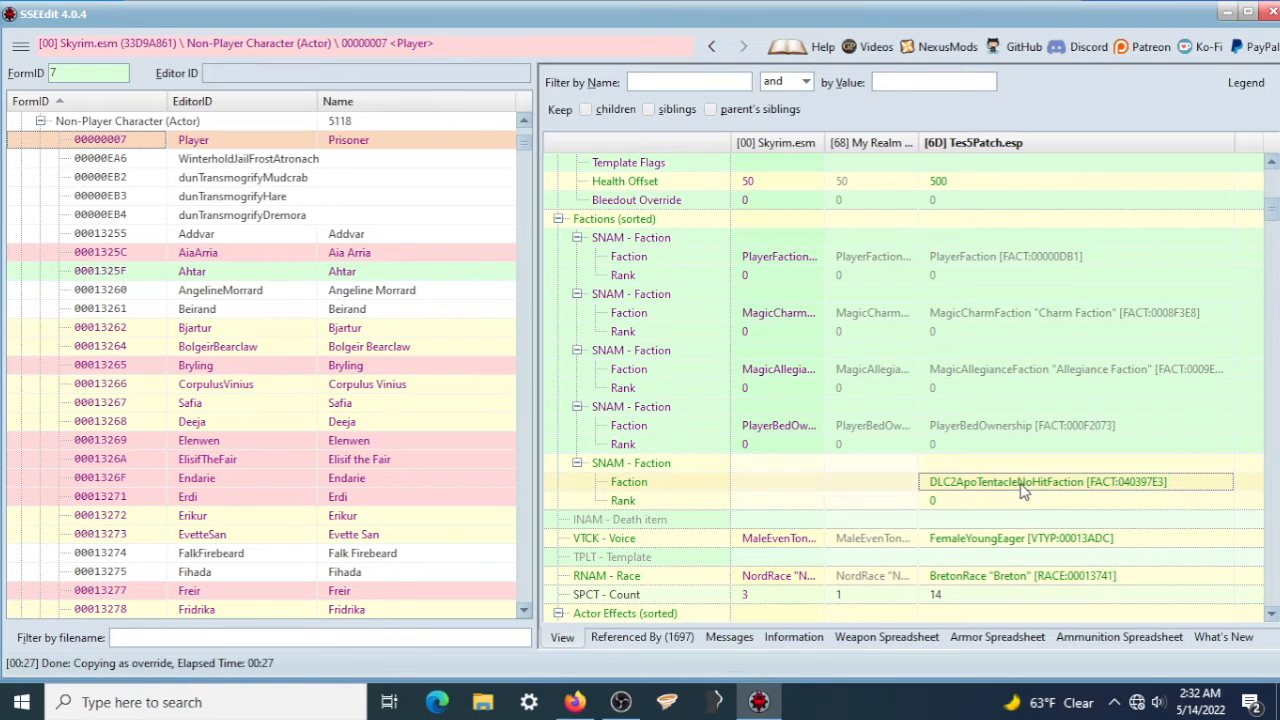
# Step: Switch to Firefox and look through the faction editor IDs and members on the UESP Skyrim:Factions M page
pyautogui.click(575, 702)
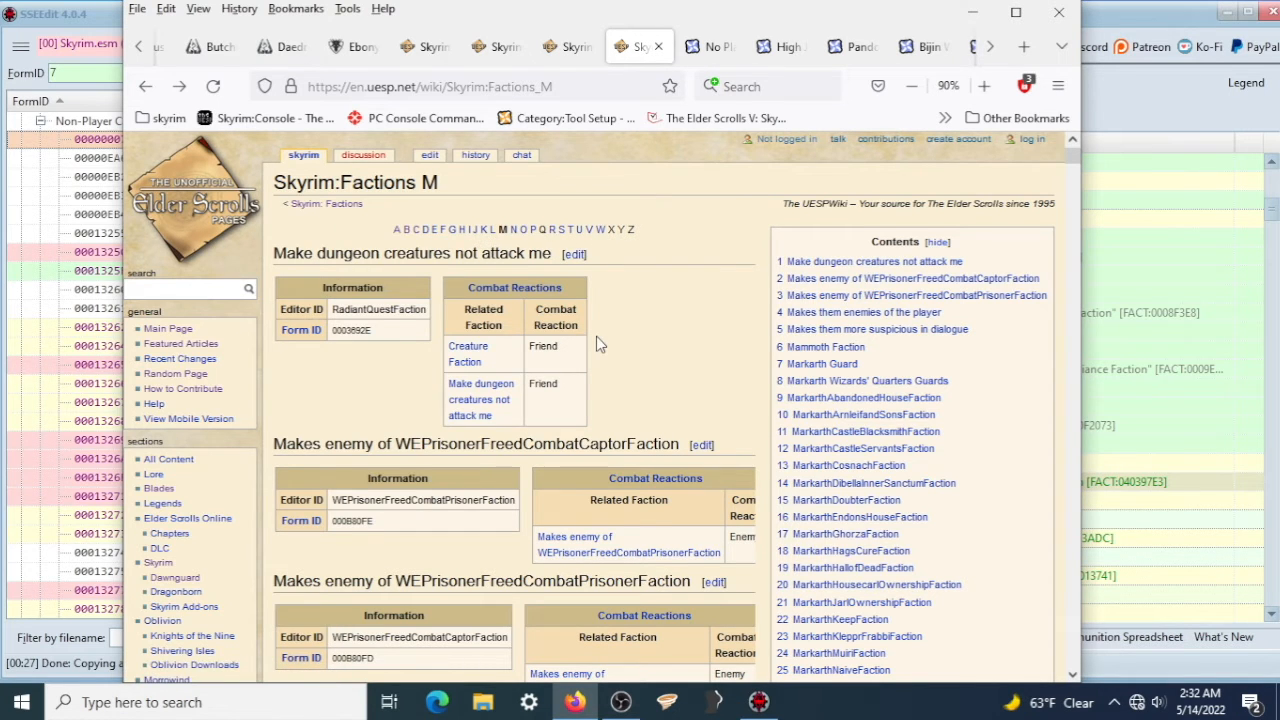
pyautogui.scroll(-8, 598, 344)
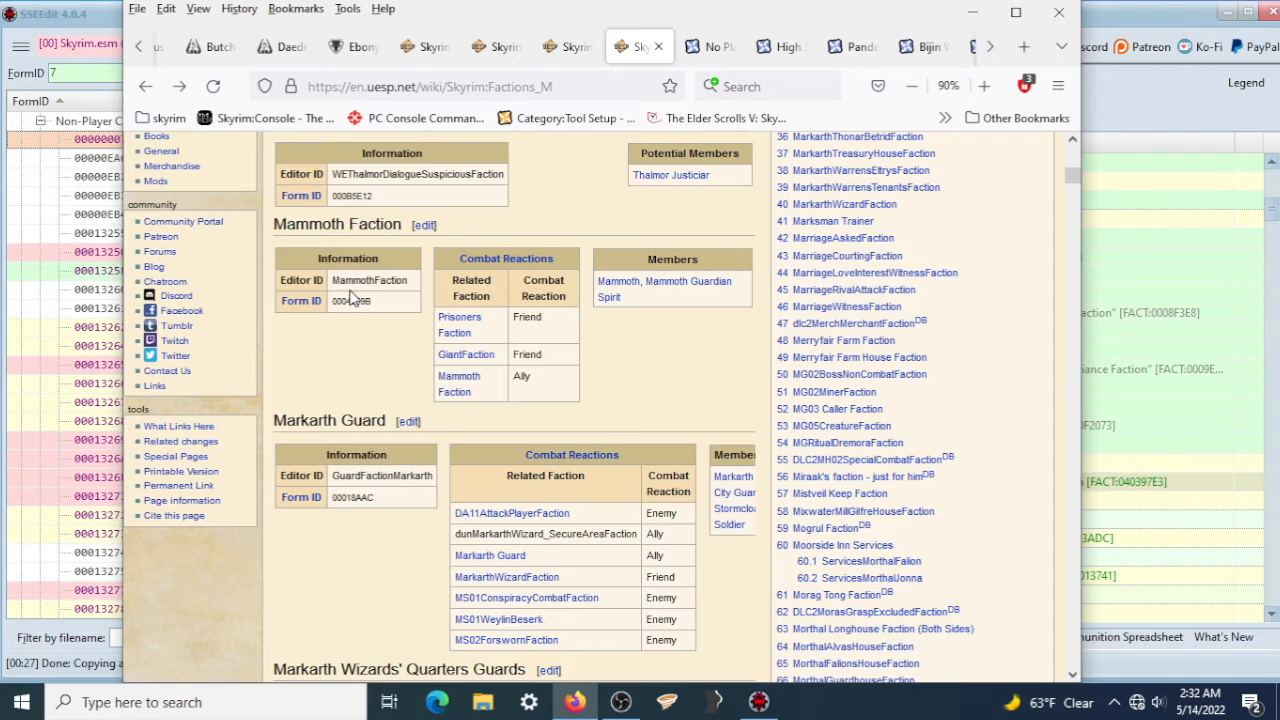
pyautogui.scroll(-5, 310, 175)
pyautogui.scroll(-5, 337, 285)
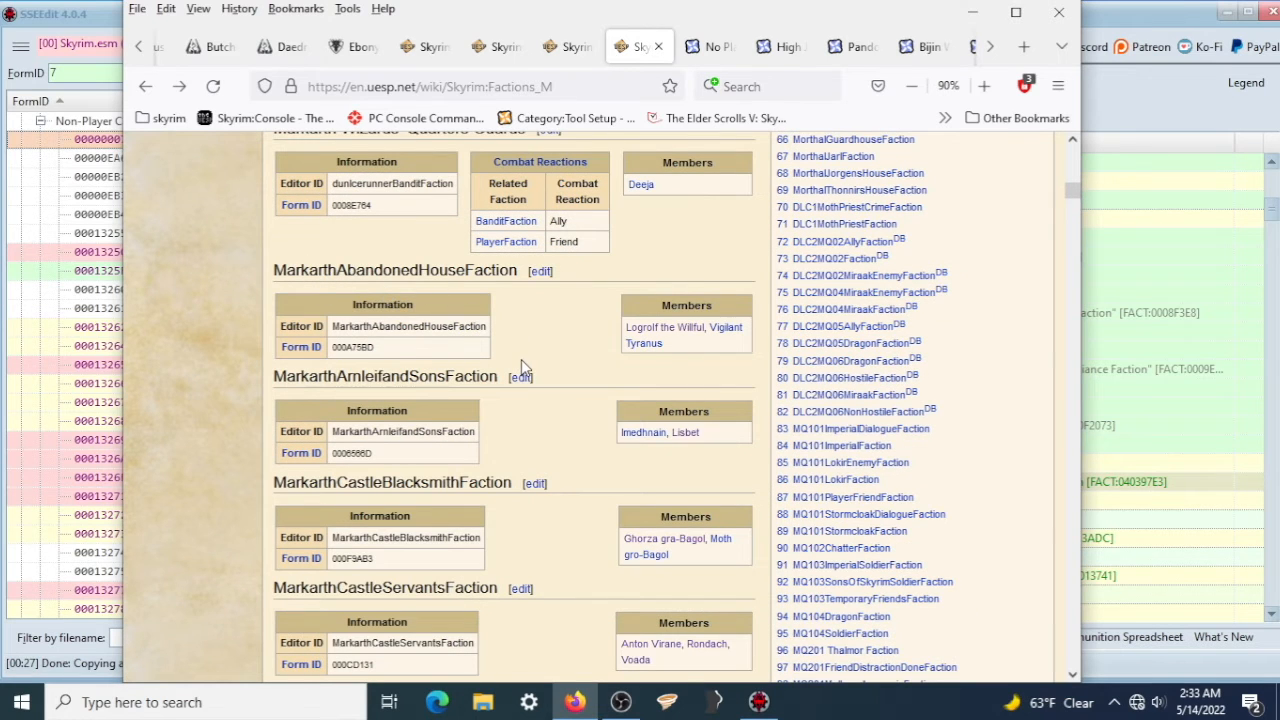
pyautogui.scroll(-5, 521, 359)
# Step: Switch back to SSEEdit, add a faction entry to the Player in Tes5Patch.esp and set it to MarkarthDoubterFaction
pyautogui.hotkey('alt', 'Tab')
pyautogui.rightClick(950, 224)
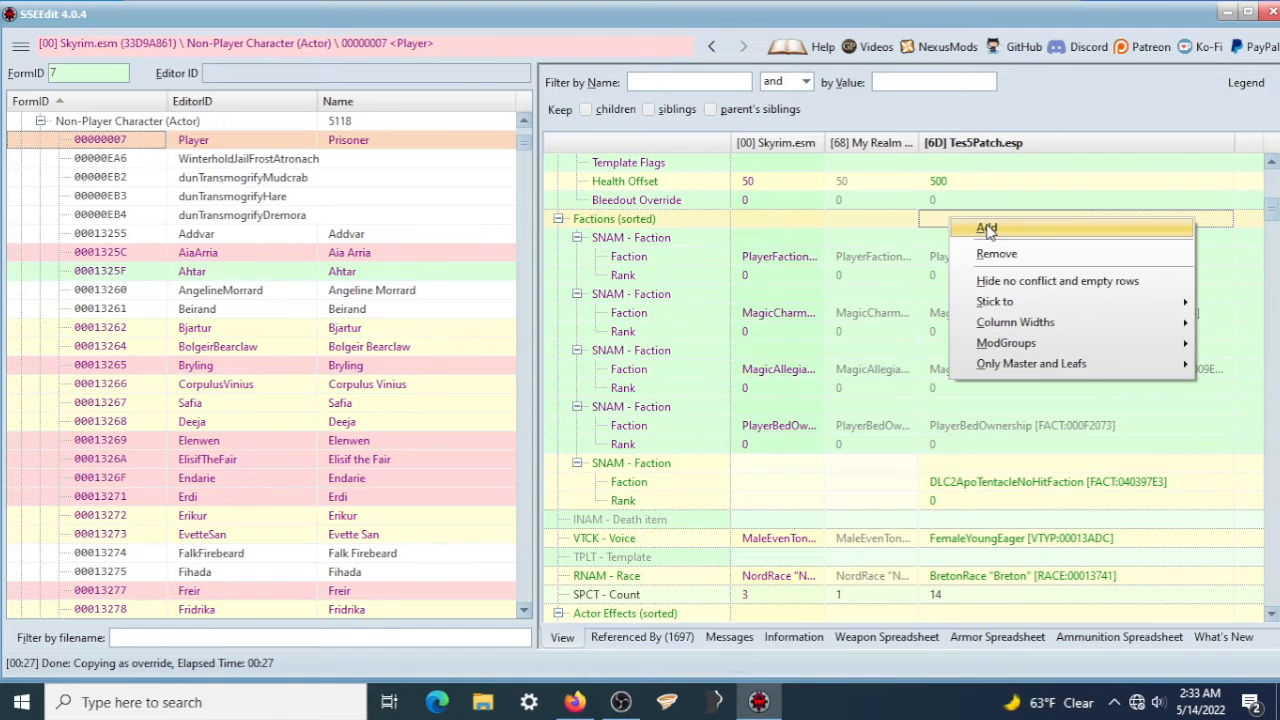
pyautogui.click(986, 229)
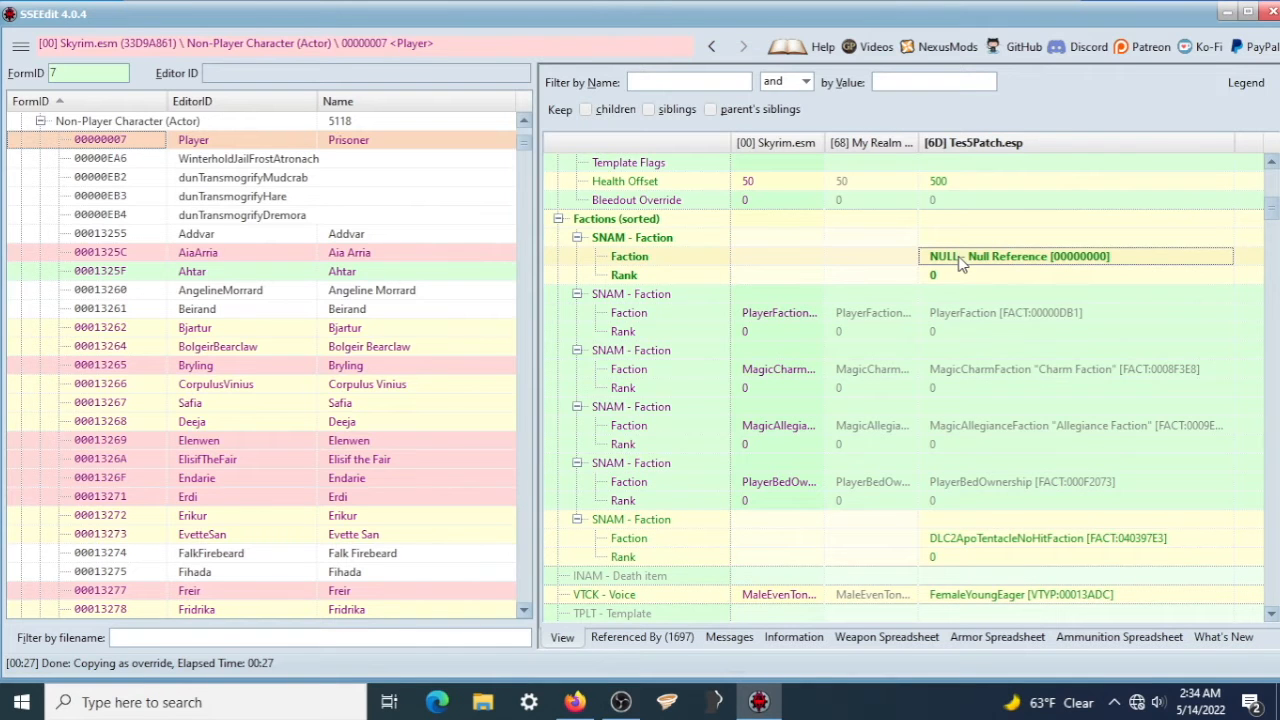
pyautogui.doubleClick(960, 261)
pyautogui.write('markarthAbandonedHouseFaction [FACT:000A75BD')
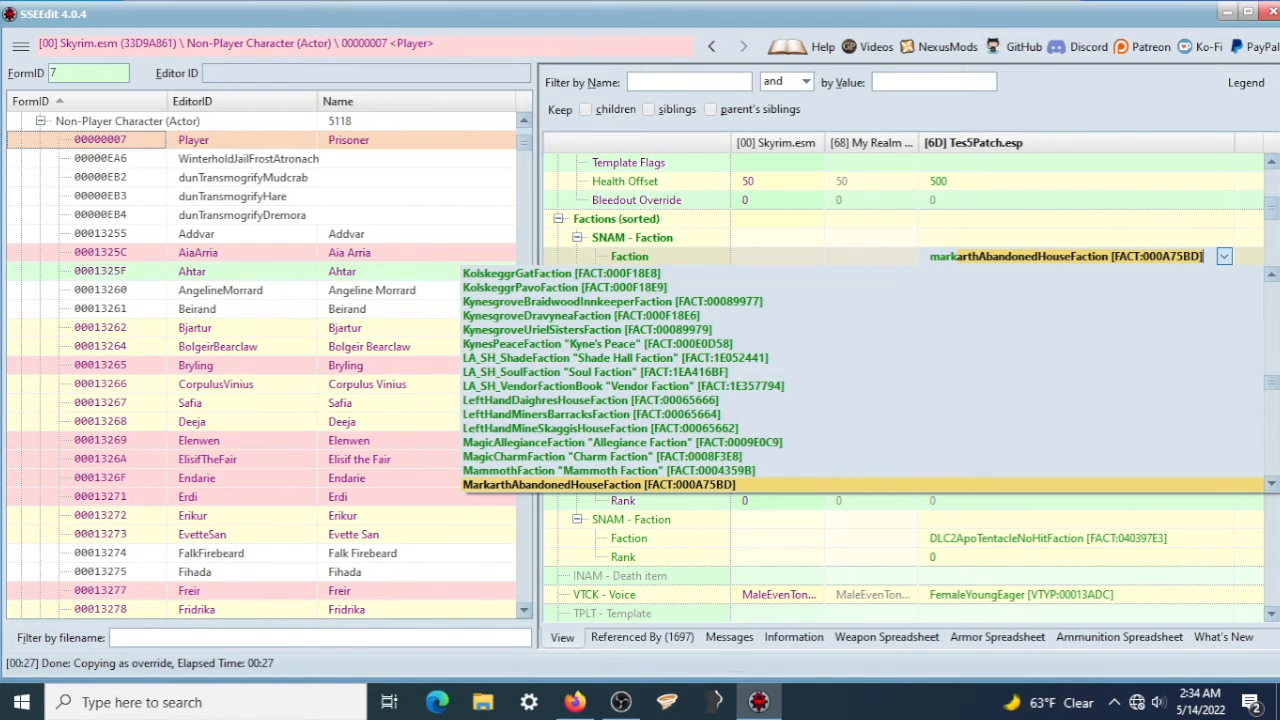
pyautogui.press('Down')
pyautogui.press('Down')
pyautogui.press('Down')
pyautogui.press('Down')
pyautogui.press('Down')
pyautogui.press('Down')
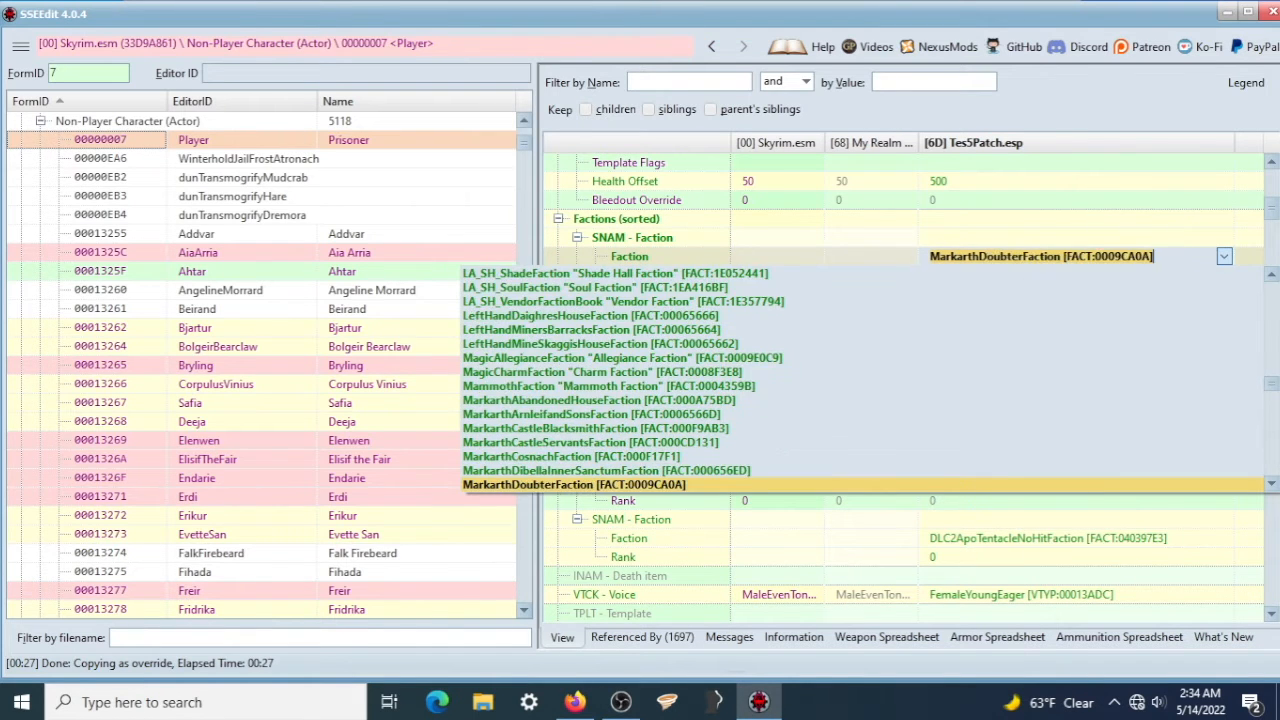
pyautogui.press('Return')
# Step: Review the Player's voice, race and list of actor effects in Tes5Patch.esp
pyautogui.scroll(-5, 970, 360)
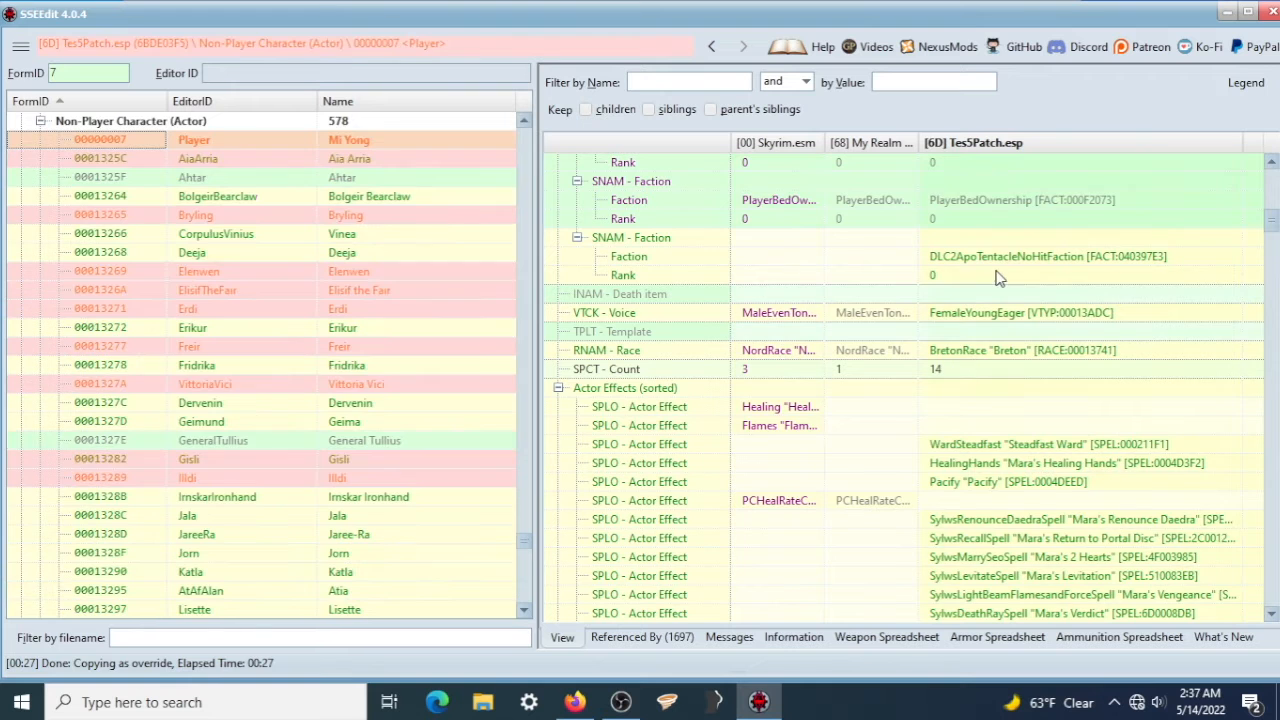
pyautogui.scroll(-1, 997, 277)
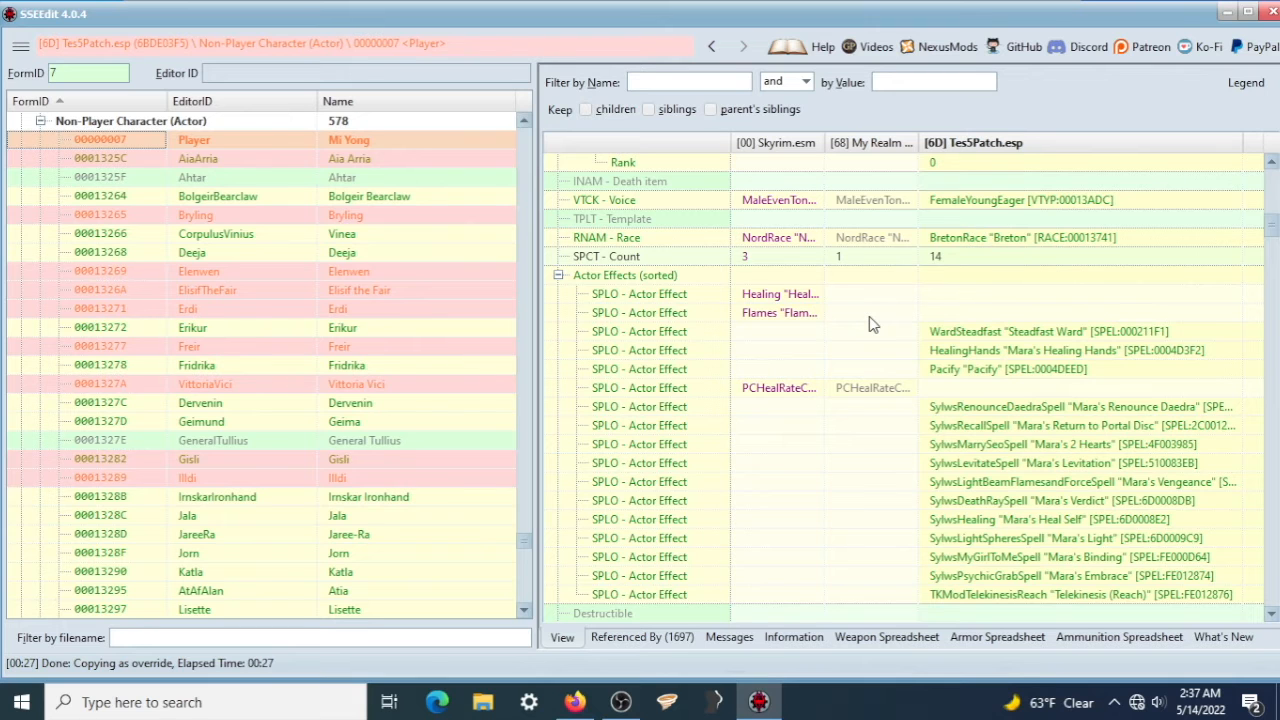
# Step: Add an actor effect to the Player in Tes5Patch.esp, set it to SylwFlamesForce, and remove that entry again
pyautogui.scroll(-1, 972, 338)
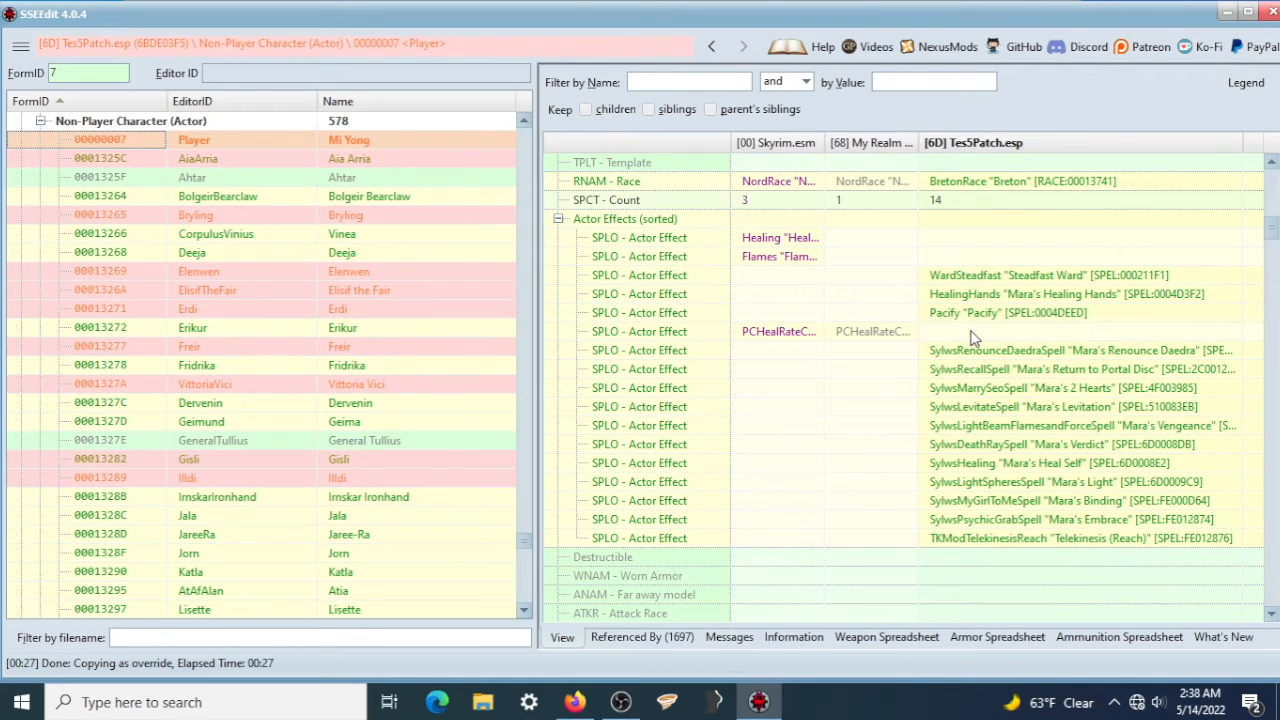
pyautogui.rightClick(988, 224)
pyautogui.click(1030, 253)
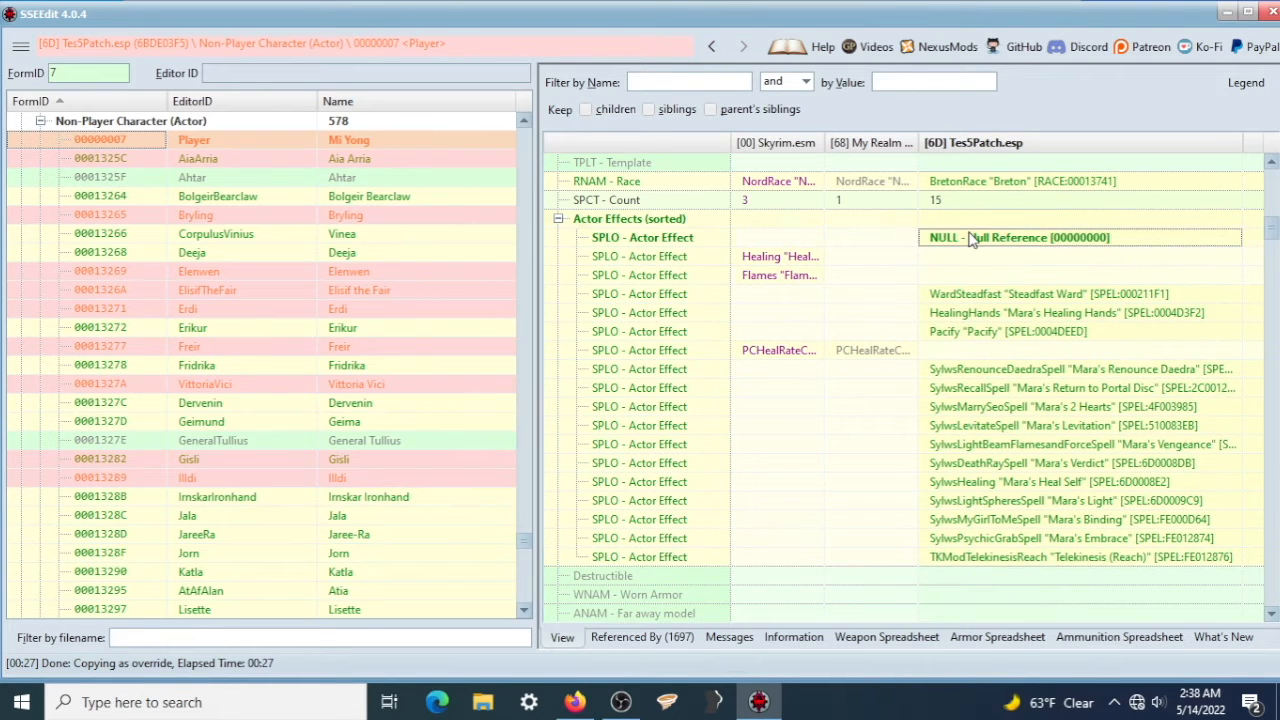
pyautogui.doubleClick(969, 237)
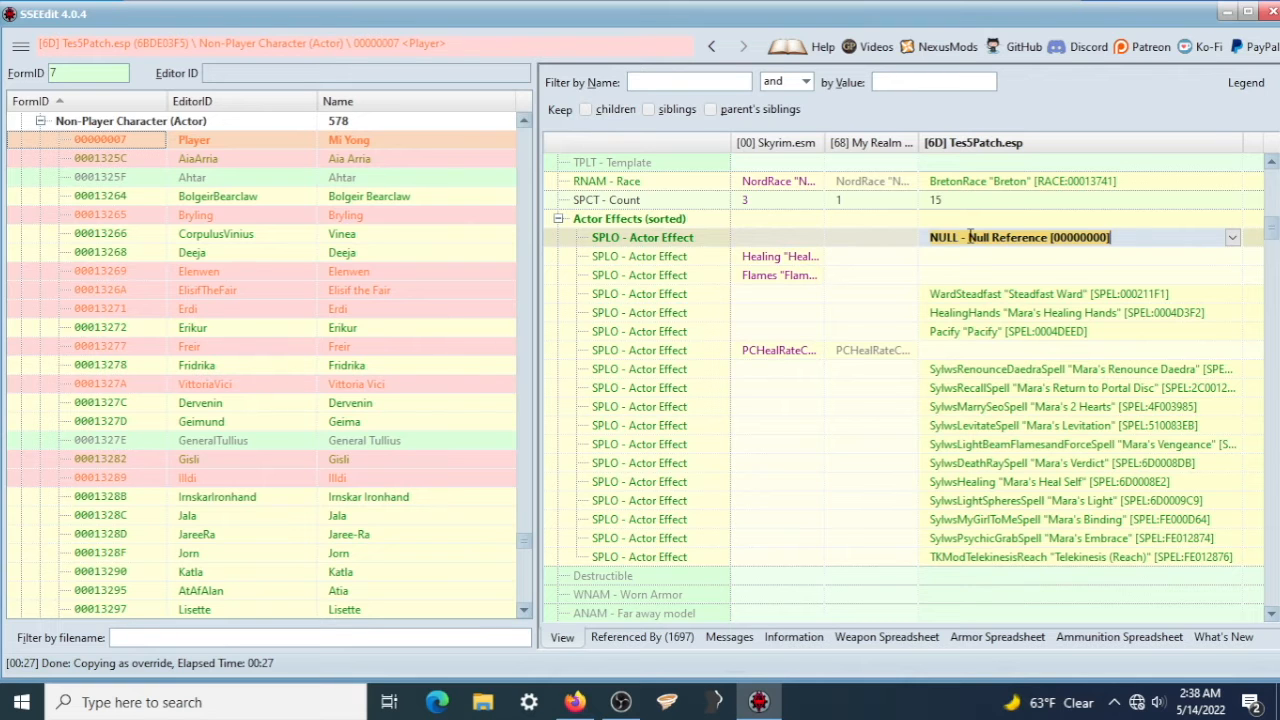
pyautogui.write('sylw')
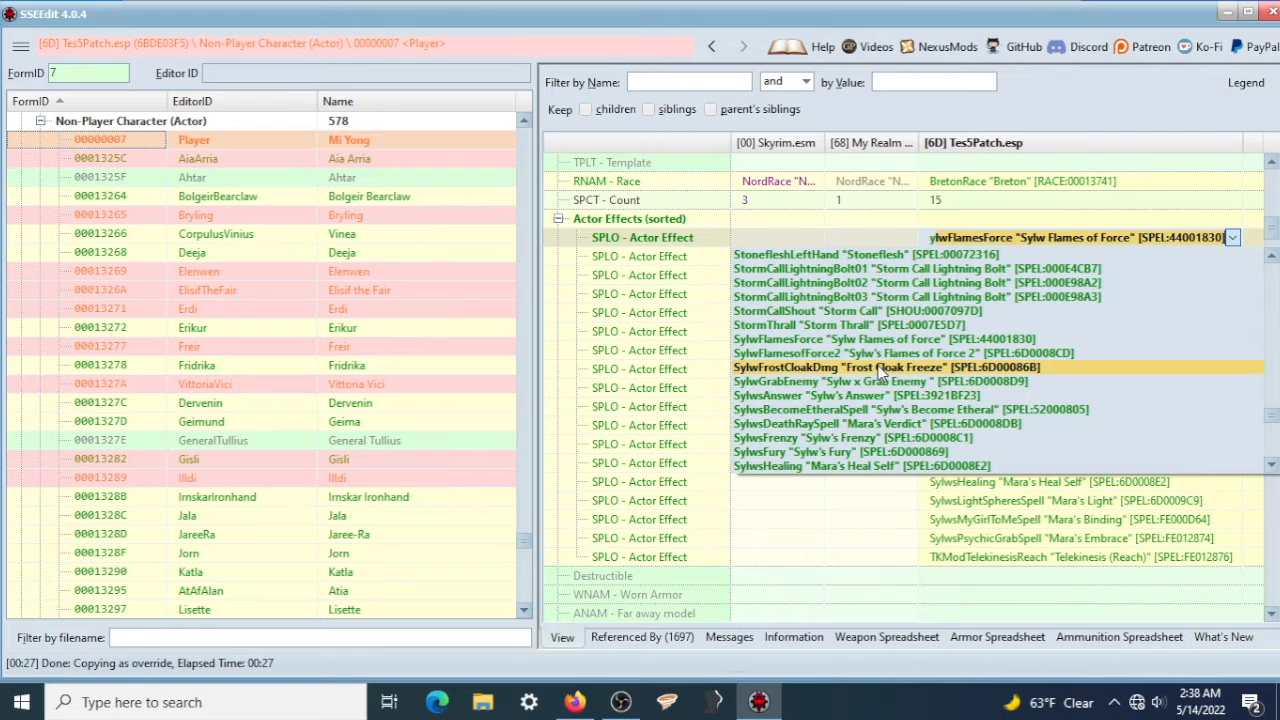
pyautogui.click(992, 218)
pyautogui.press('Return')
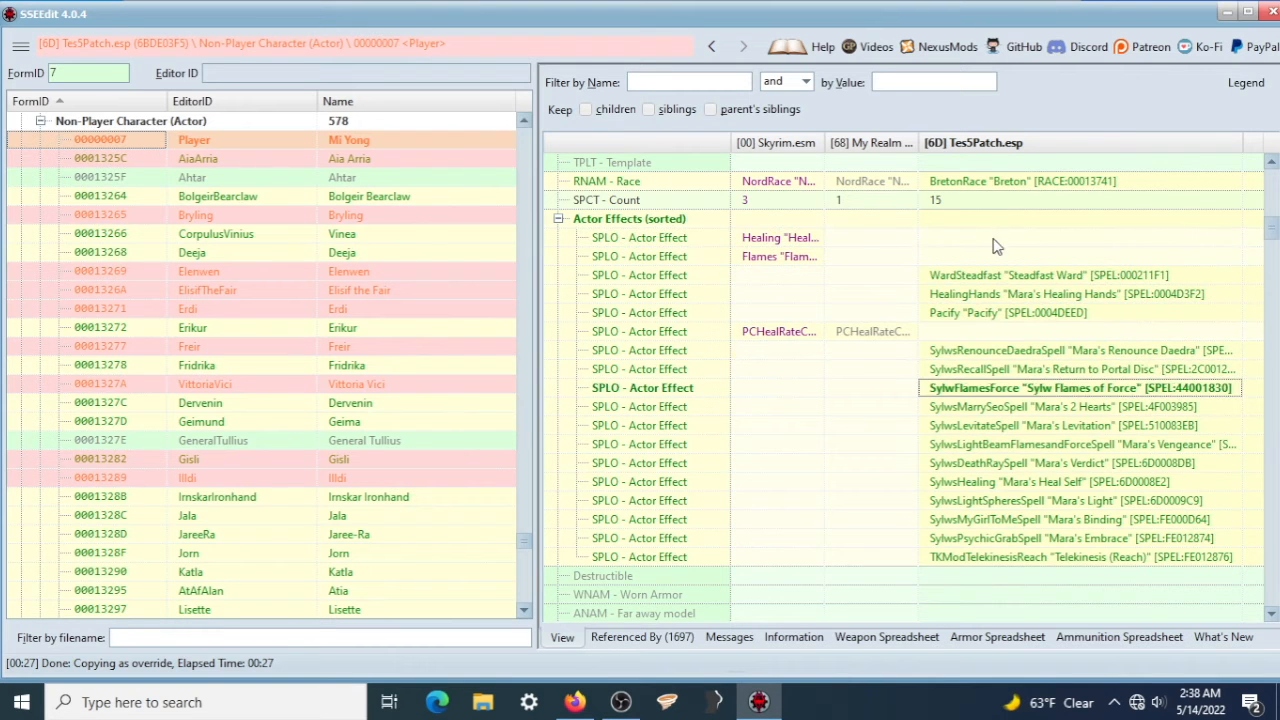
pyautogui.press('Delete')
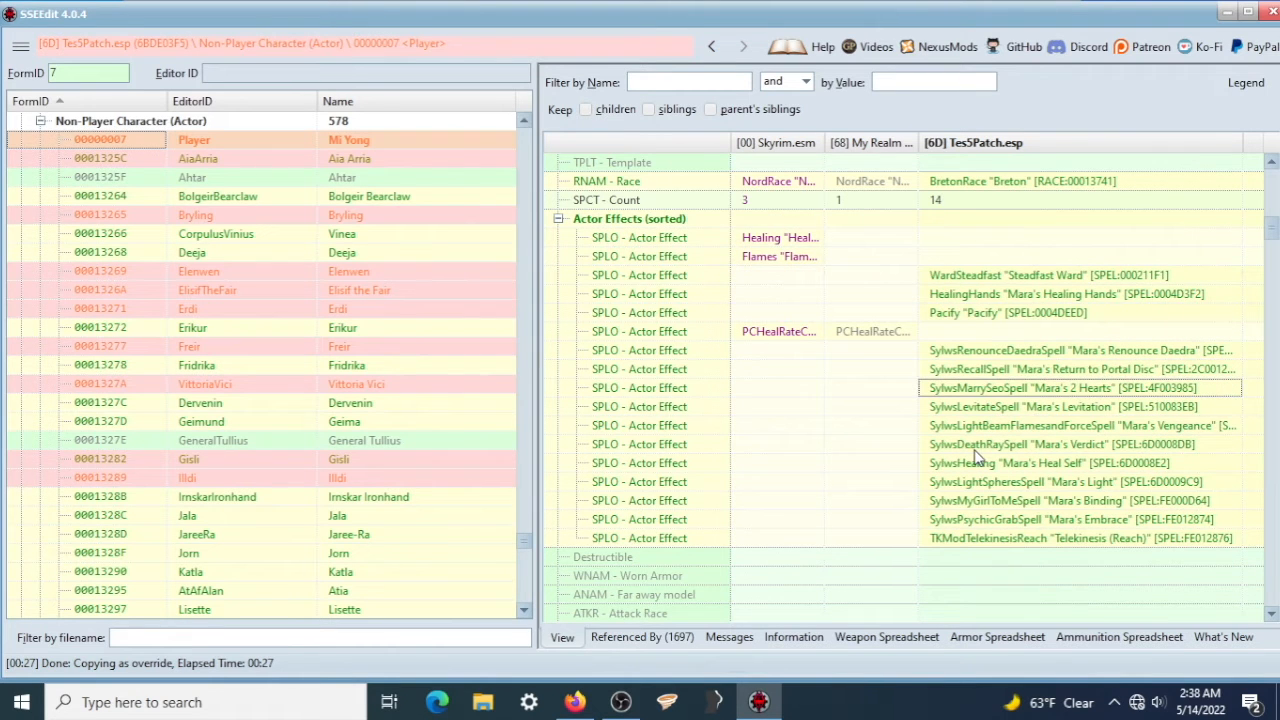
# Step: Review the Player's full list of perks and ranks in Tes5Patch.esp, down to the start of the items
pyautogui.scroll(-6, 1025, 440)
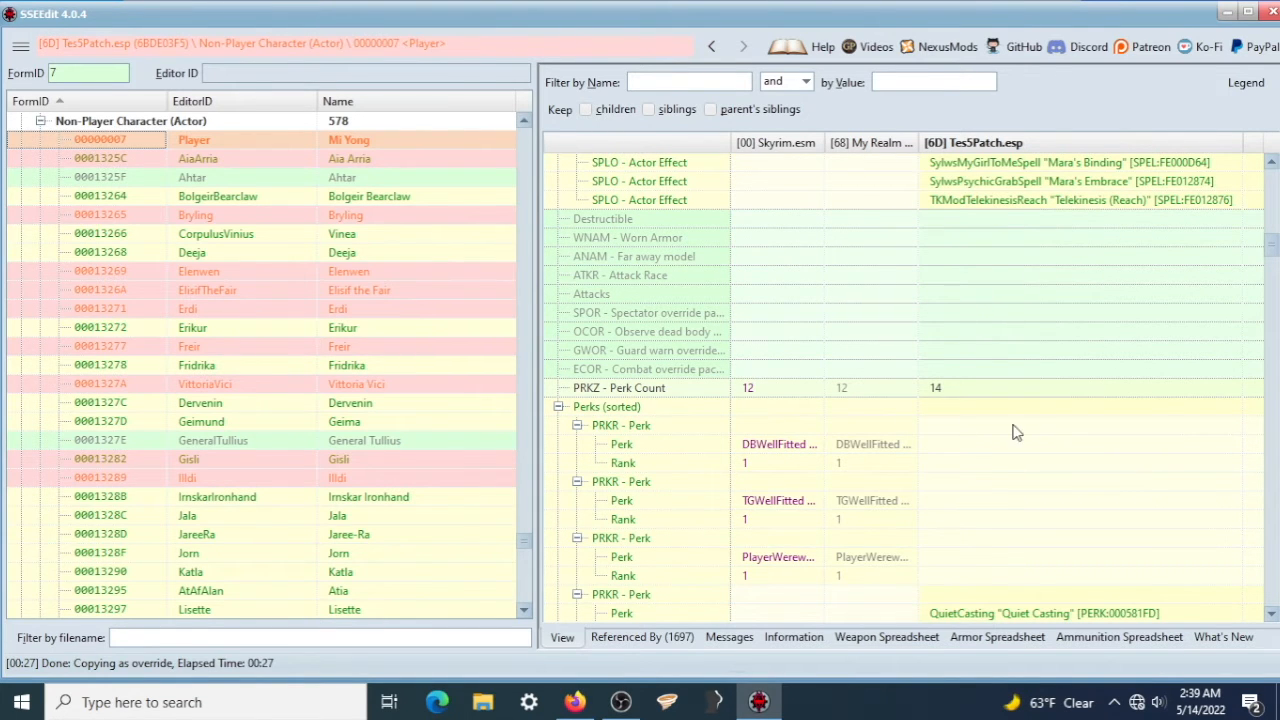
pyautogui.scroll(-3, 1015, 432)
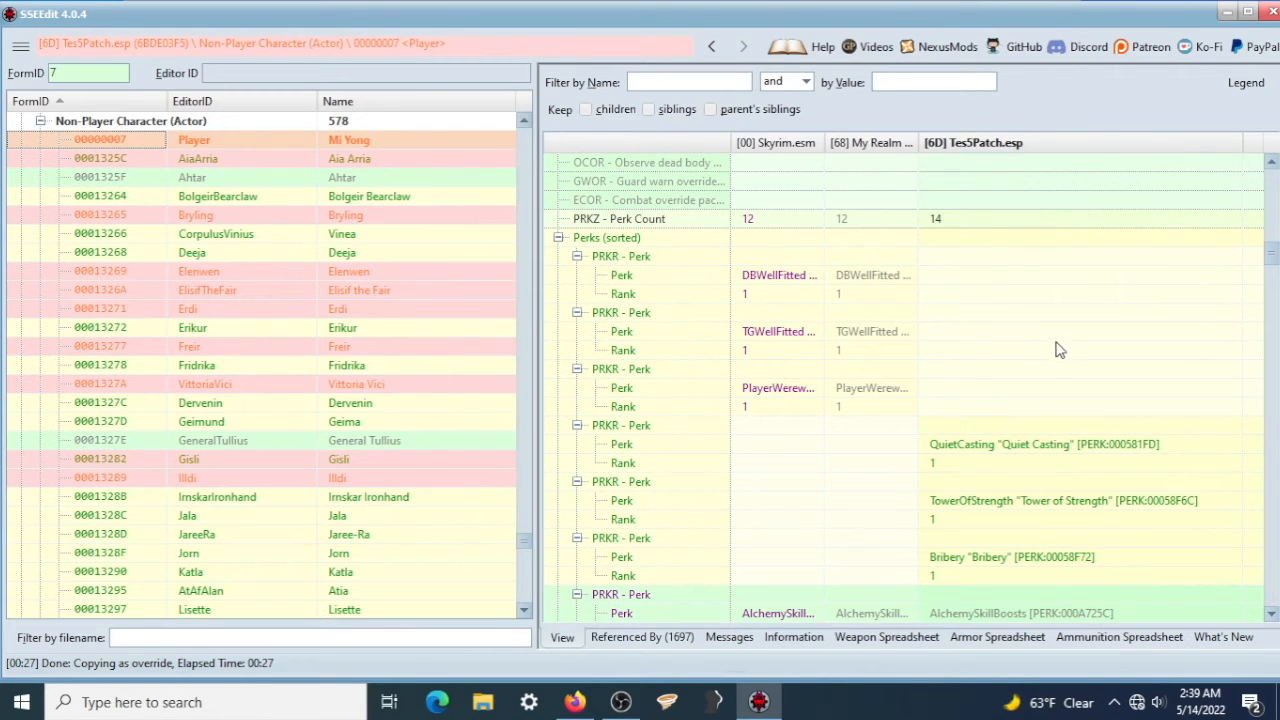
pyautogui.scroll(-2, 1060, 346)
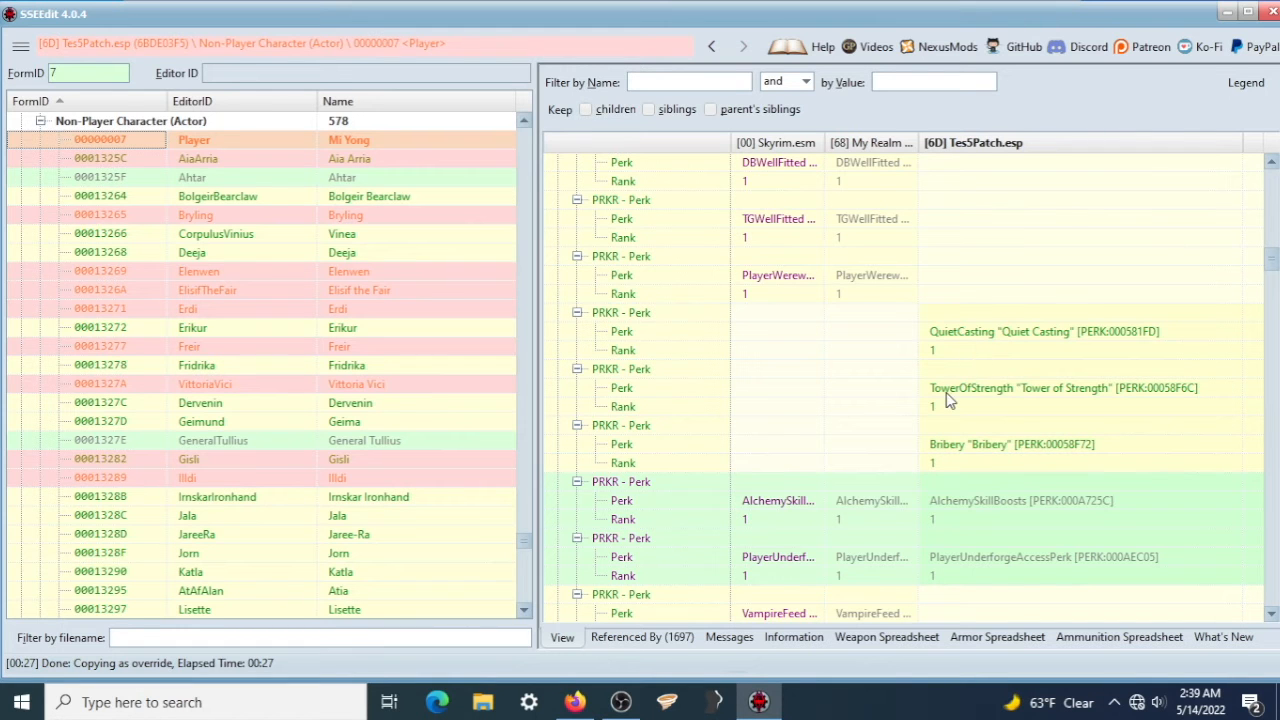
pyautogui.scroll(-10, 960, 433)
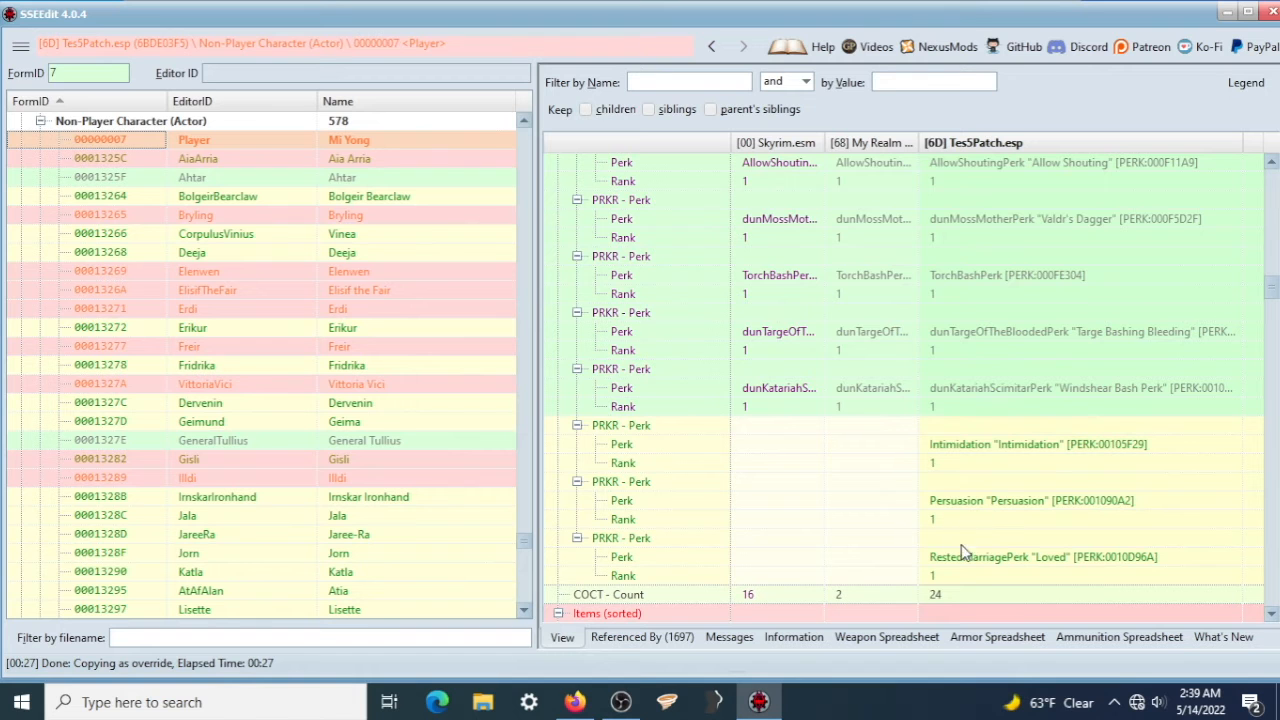
# Step: Switch to Firefox and look through the UESP Skyrim:Skills page and the perk table with IDs on the Skyrim:Speech page
pyautogui.click(575, 702)
pyautogui.click(418, 46)
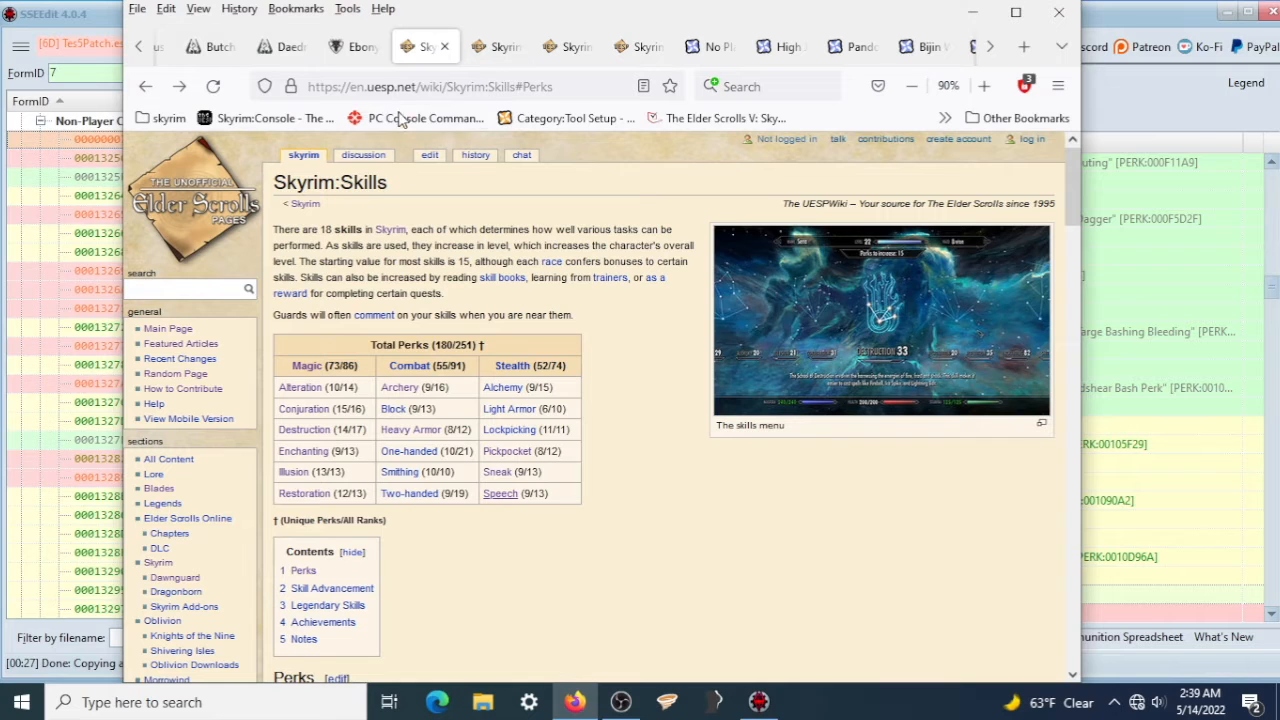
pyautogui.scroll(-3, 590, 375)
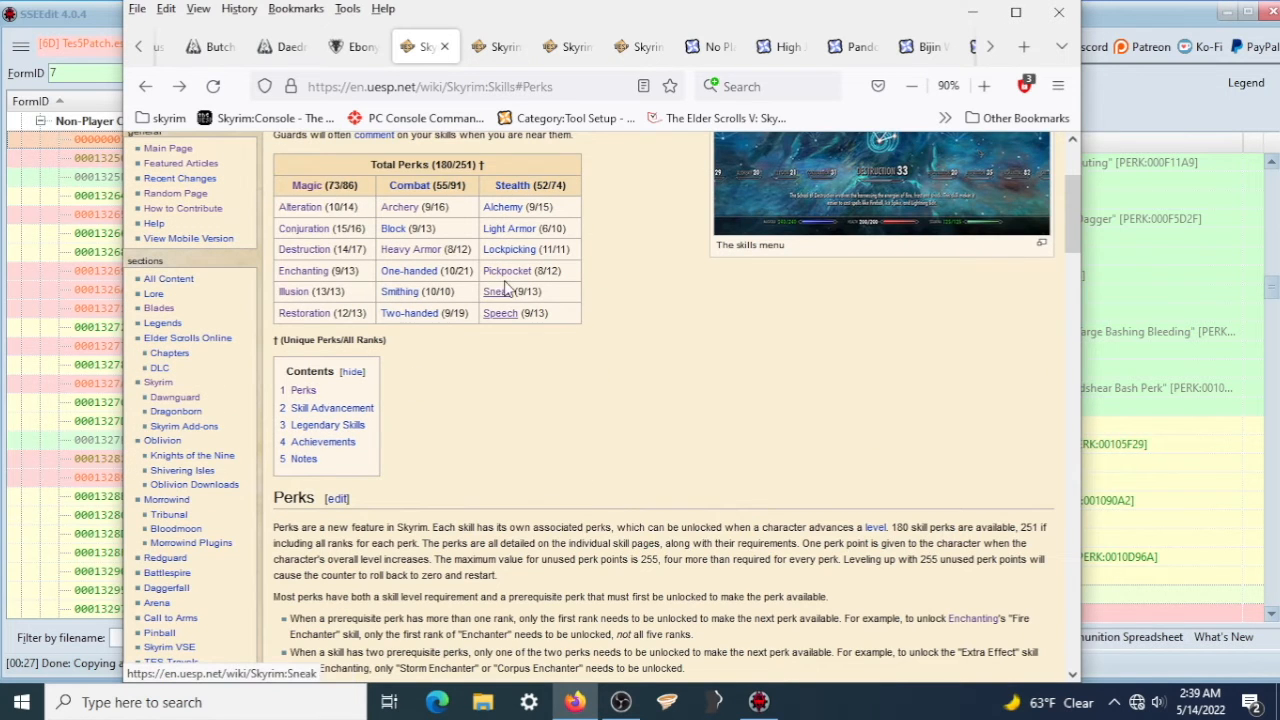
pyautogui.click(502, 48)
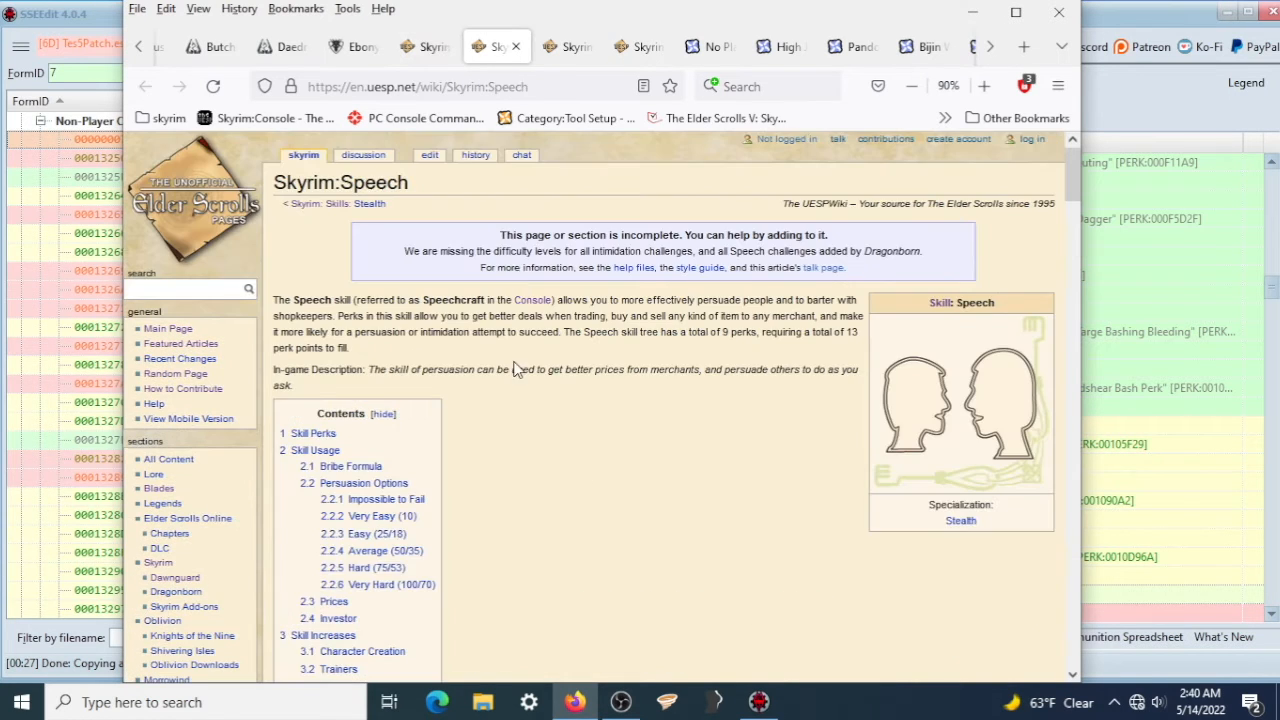
pyautogui.scroll(-9, 508, 338)
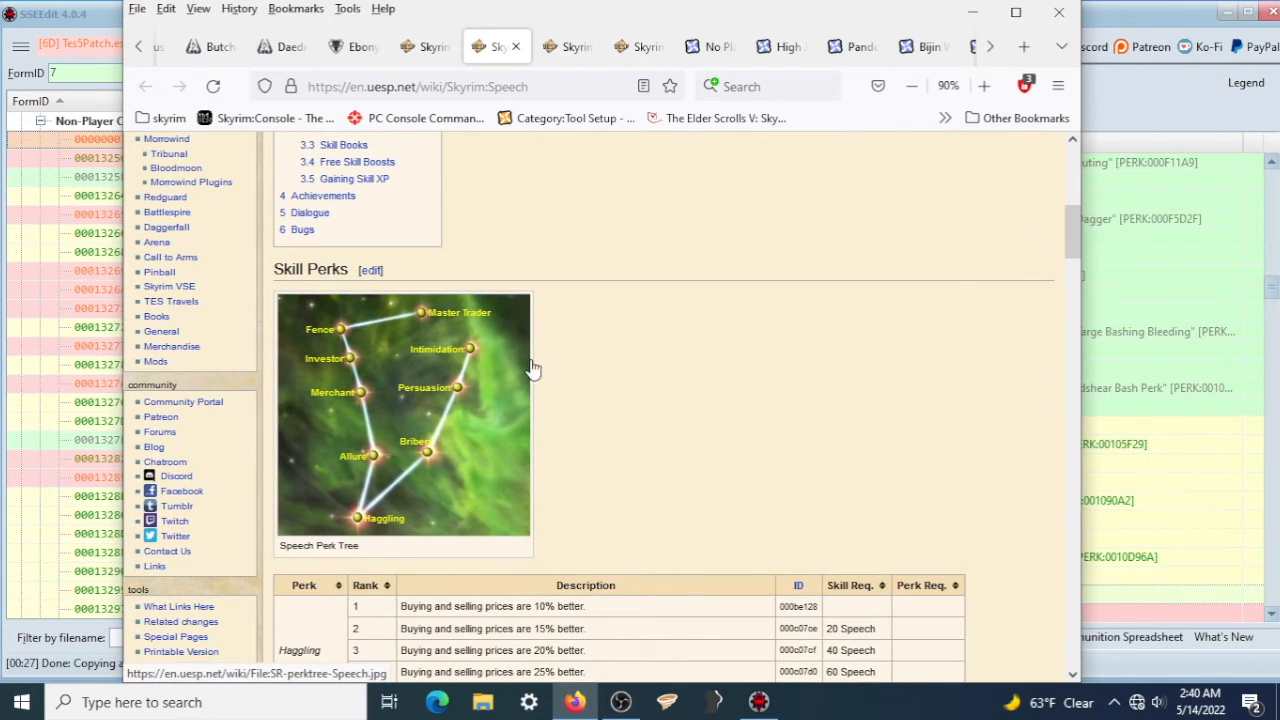
pyautogui.scroll(-2, 570, 310)
pyautogui.scroll(-4, 570, 315)
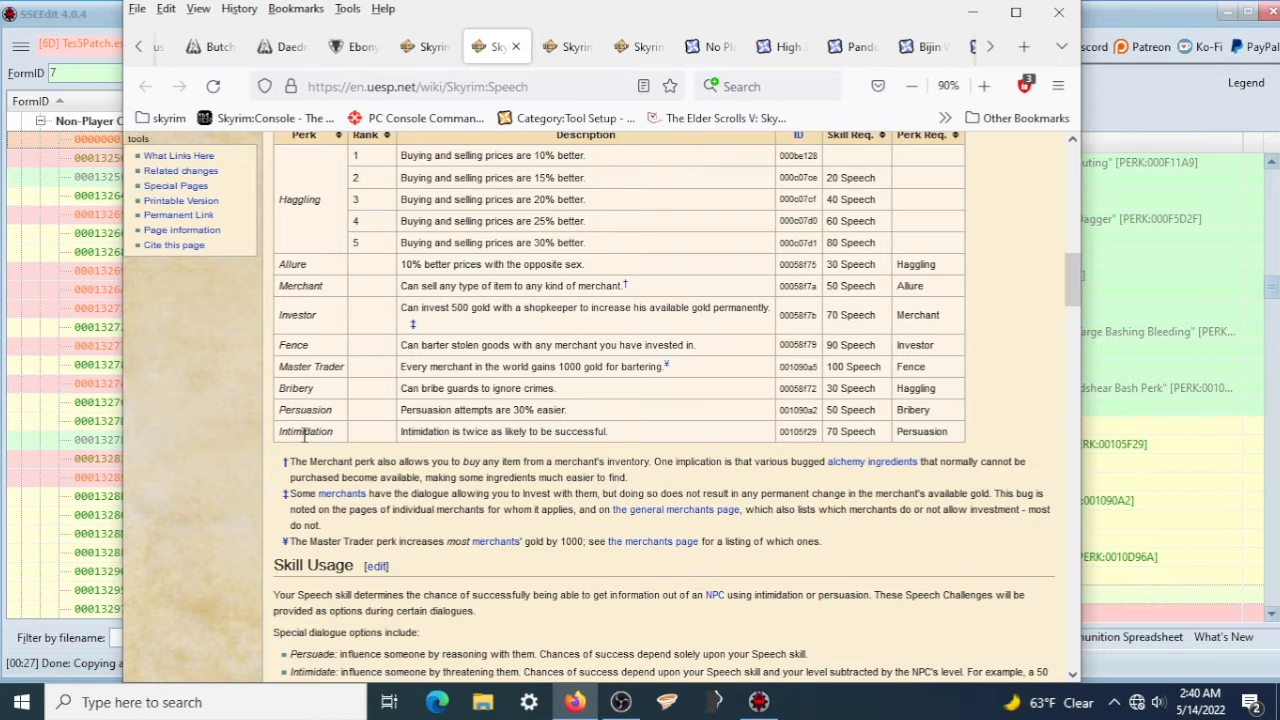
# Step: Look through the perk table with descriptions, IDs and requirements on the UESP Skyrim:Archery page
pyautogui.click(571, 52)
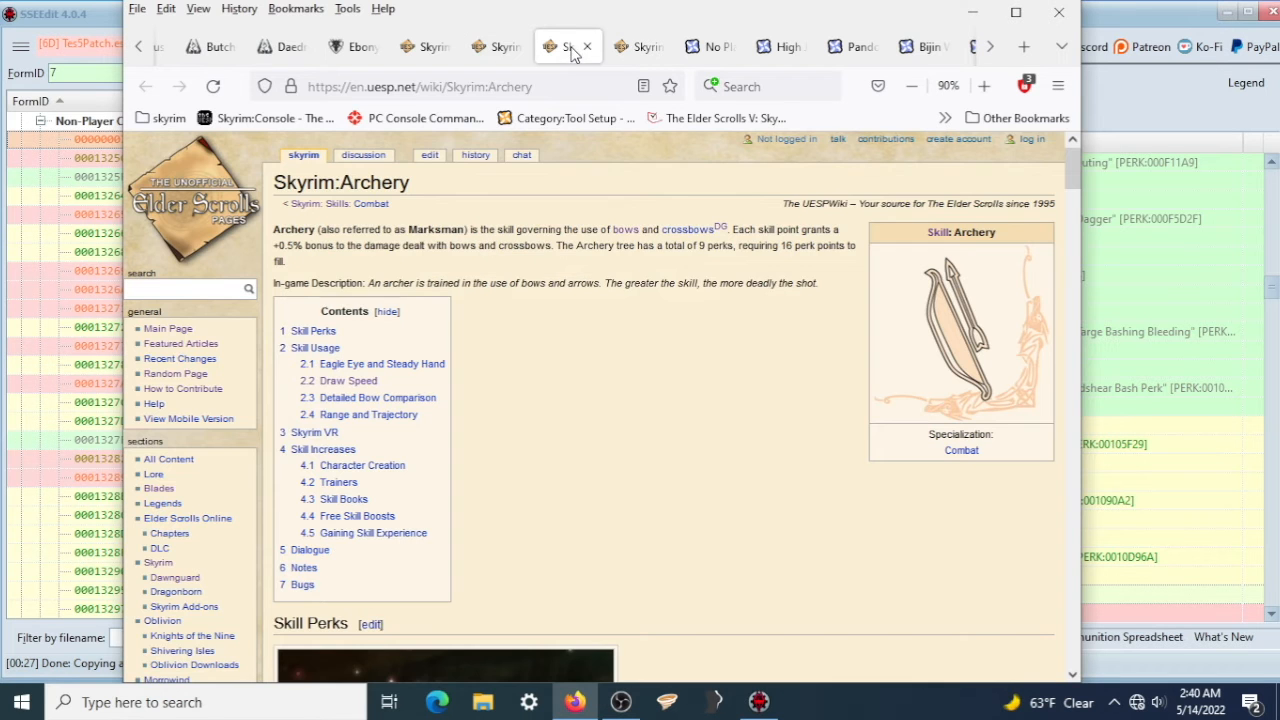
pyautogui.scroll(-7, 517, 395)
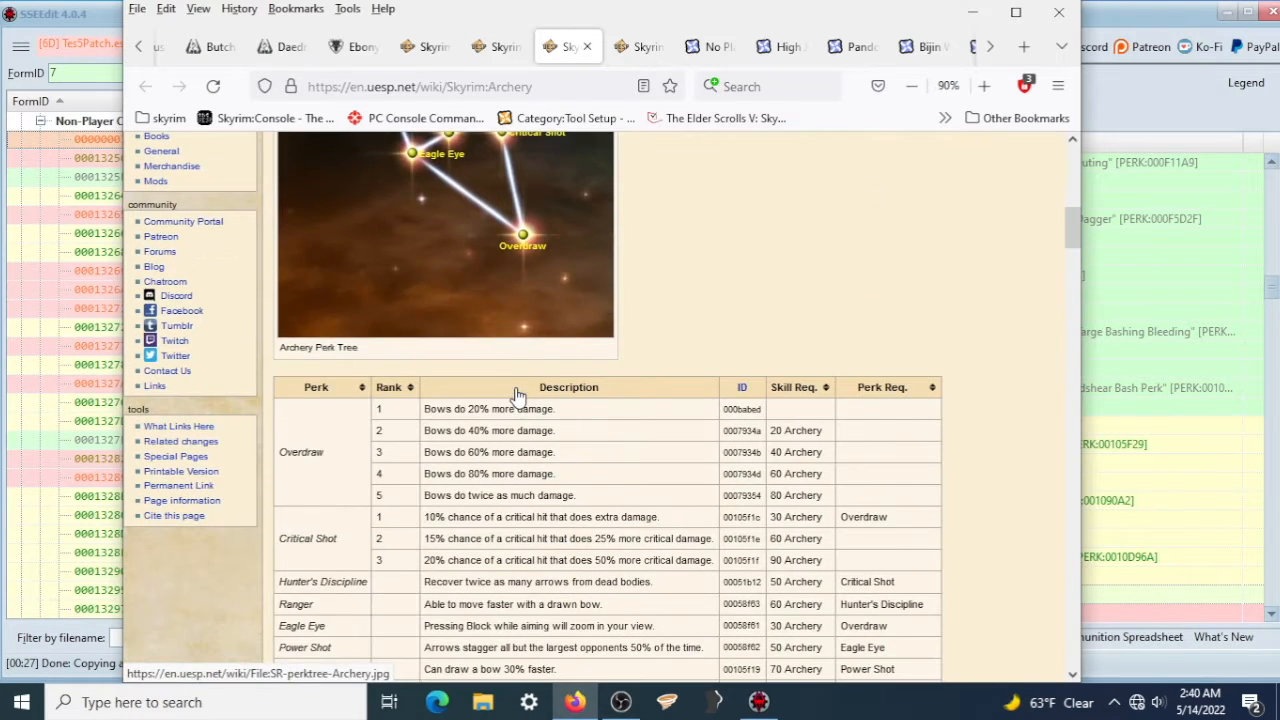
pyautogui.scroll(-1, 515, 387)
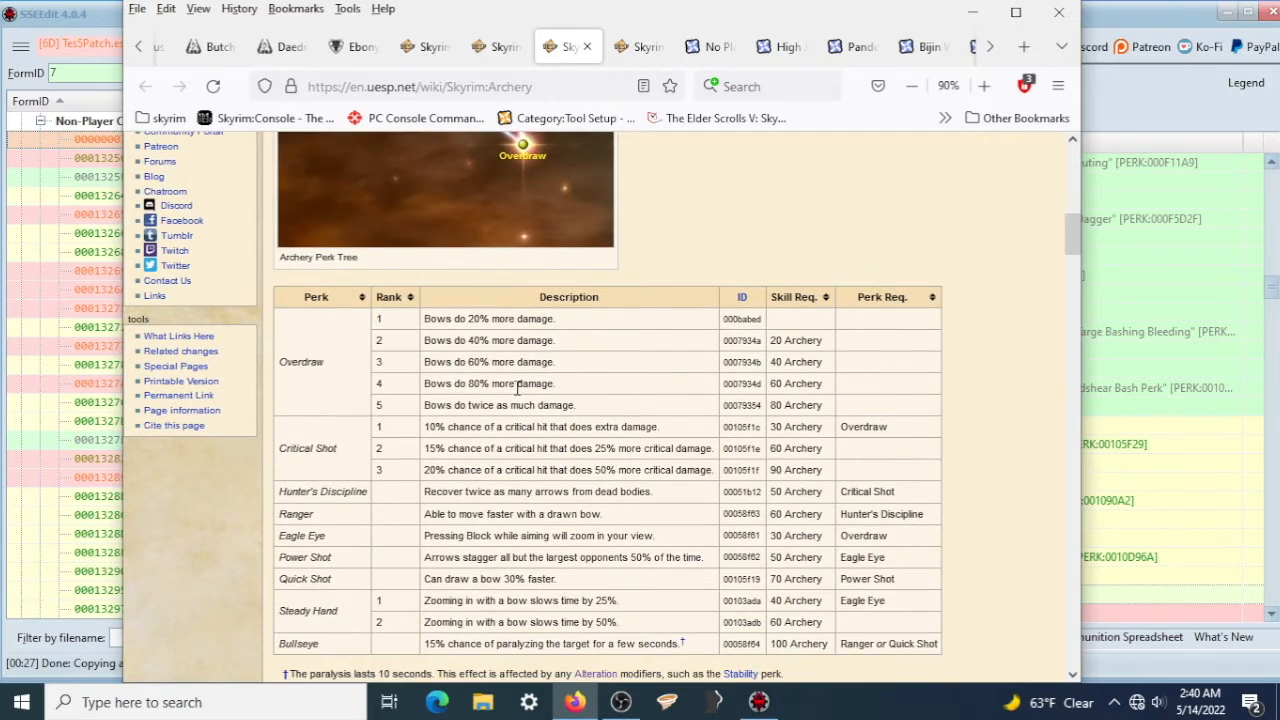
pyautogui.scroll(-1, 517, 389)
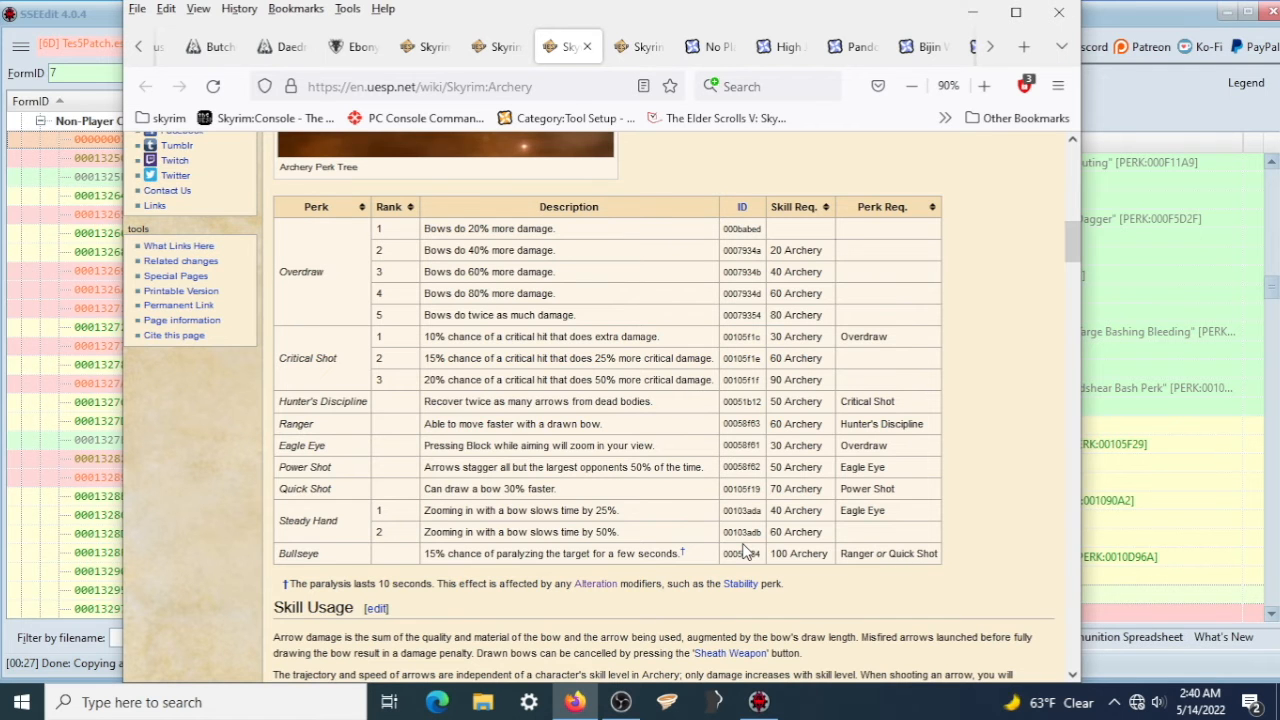
pyautogui.scroll(-1, 745, 552)
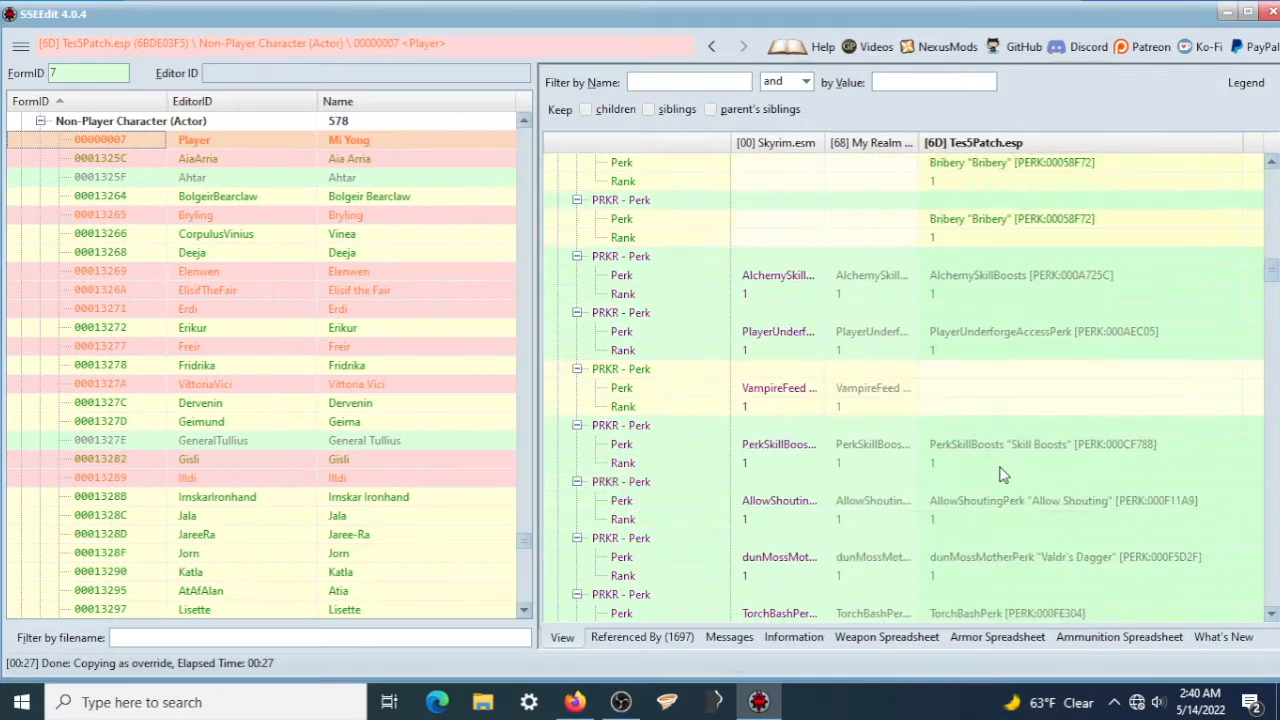
# Step: In SSEEdit, view the perks available for the Player's TowerOfStrength entry in Tes5Patch.esp and leave the selection without choosing another
pyautogui.scroll(8, 1003, 474)
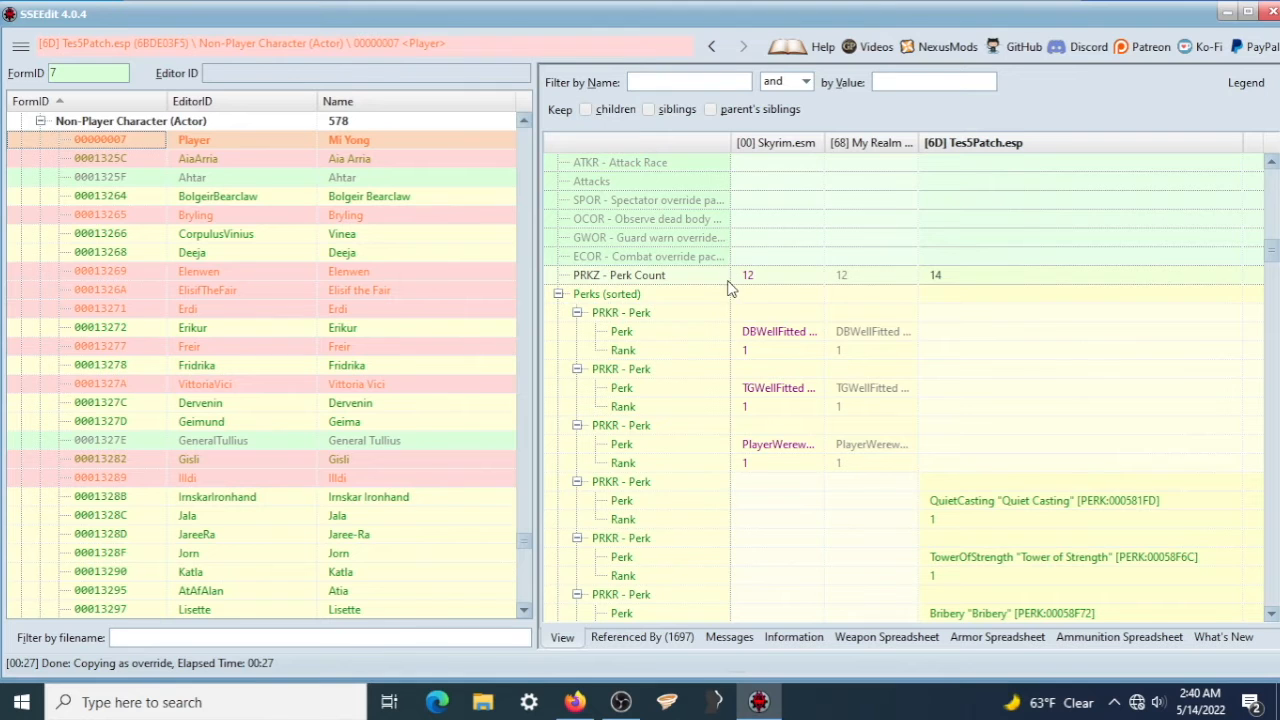
pyautogui.rightClick(990, 293)
pyautogui.click(1012, 303)
pyautogui.click(975, 446)
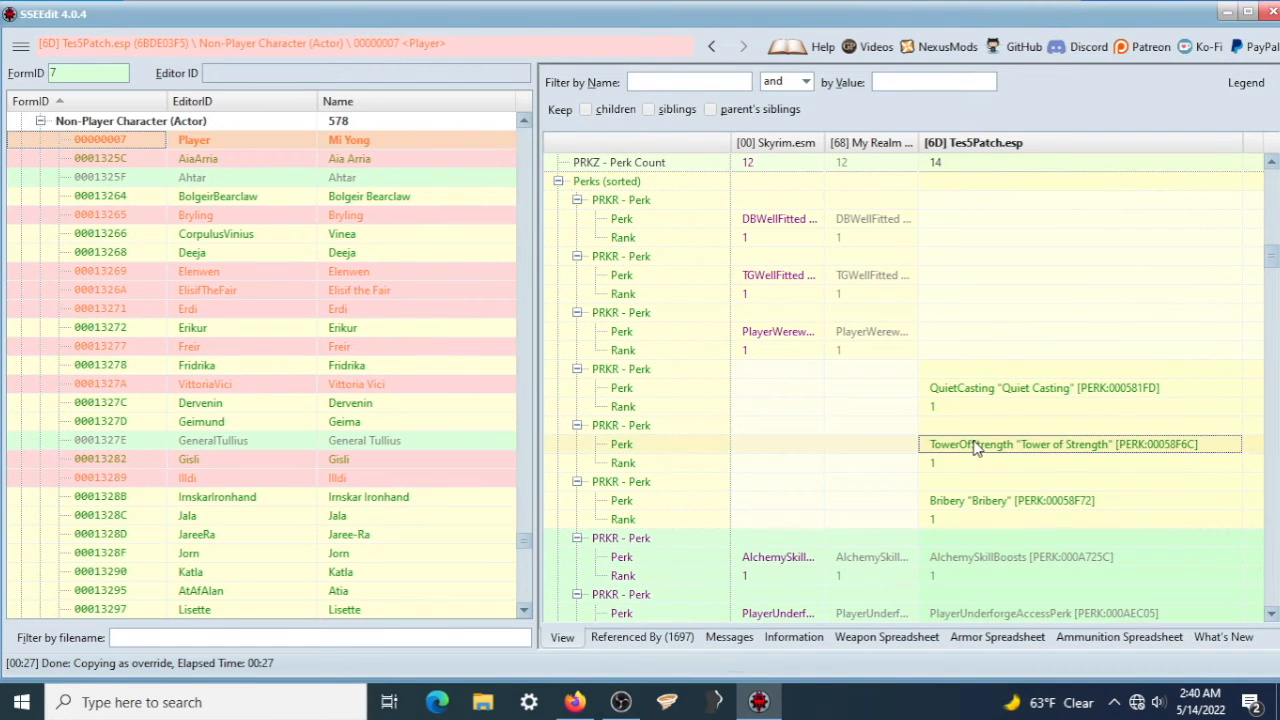
pyautogui.click(975, 447)
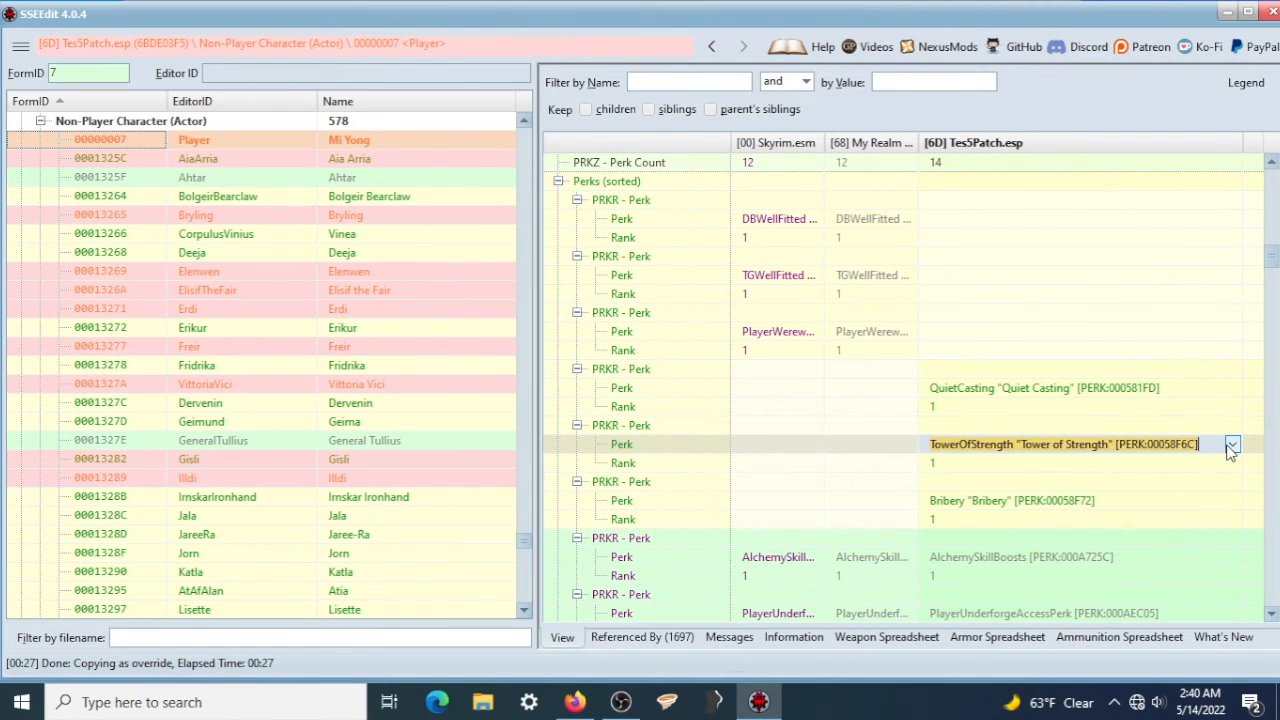
pyautogui.click(1232, 446)
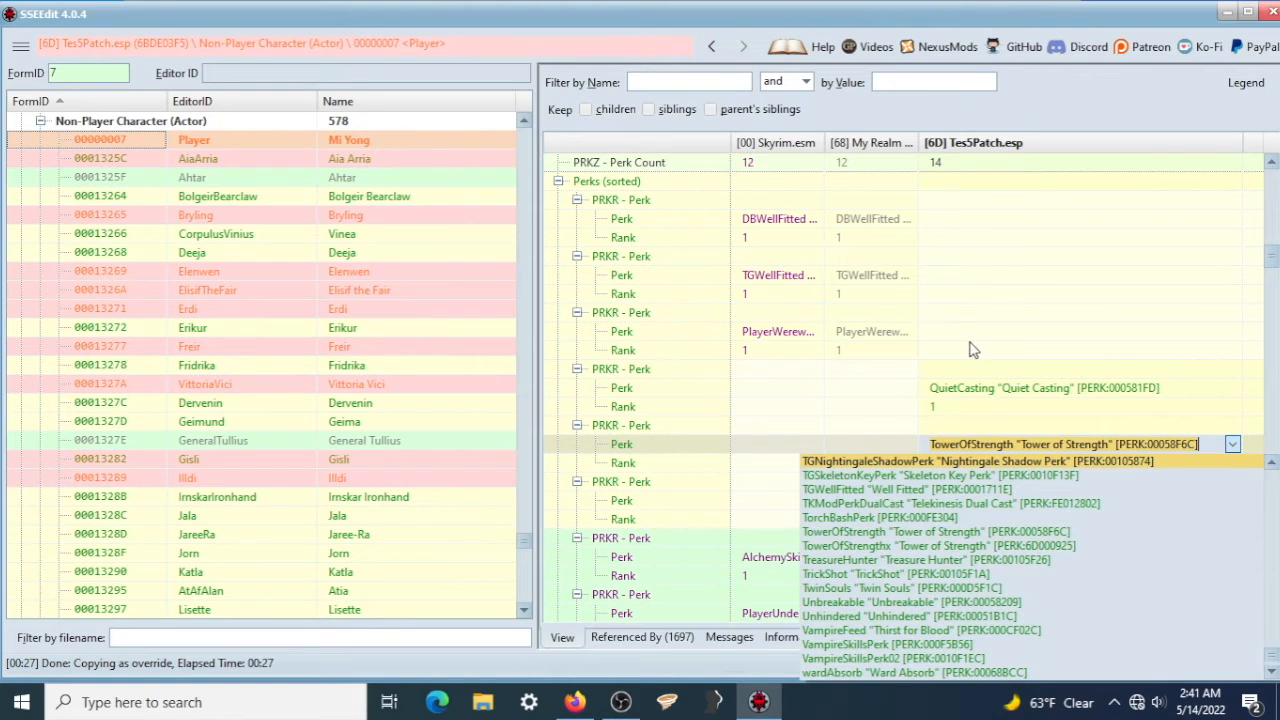
pyautogui.click(1015, 332)
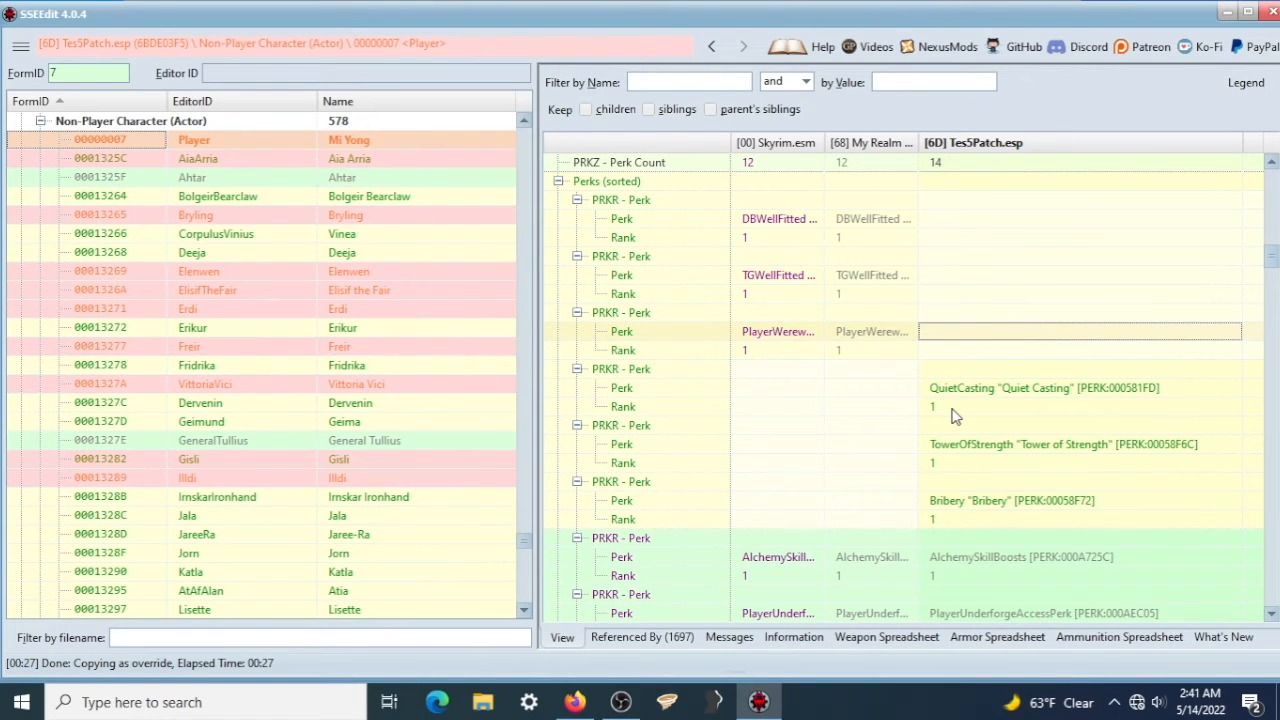
# Step: Examine the Player's starting items and their counts in Tes5Patch.esp, comparing them with the Skyrim.esm entries
pyautogui.scroll(-10, 952, 416)
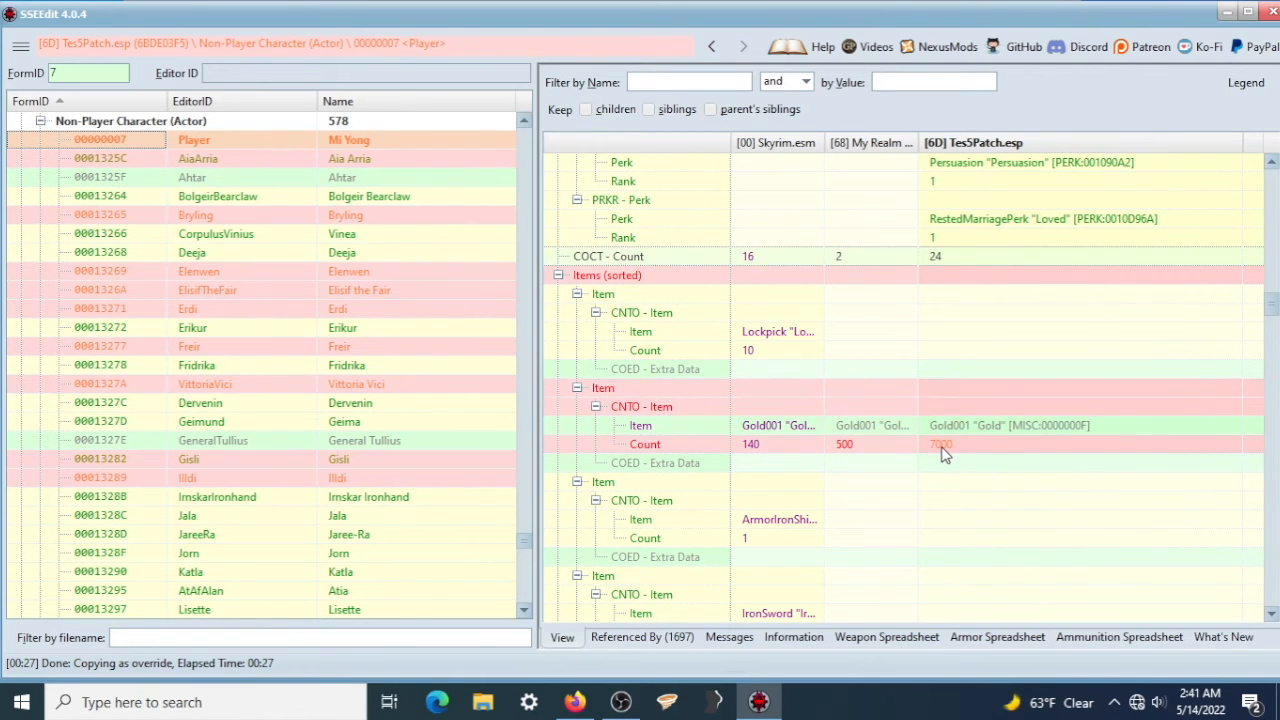
pyautogui.scroll(-4, 785, 459)
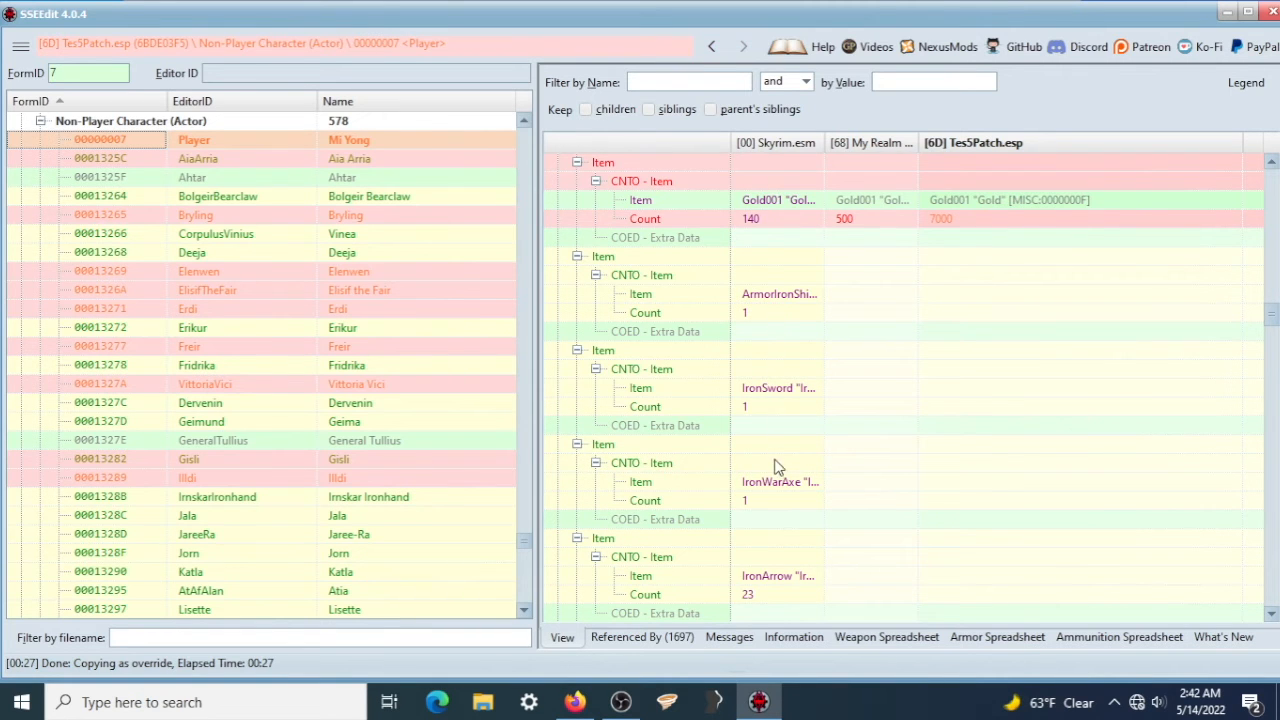
pyautogui.scroll(-5, 866, 329)
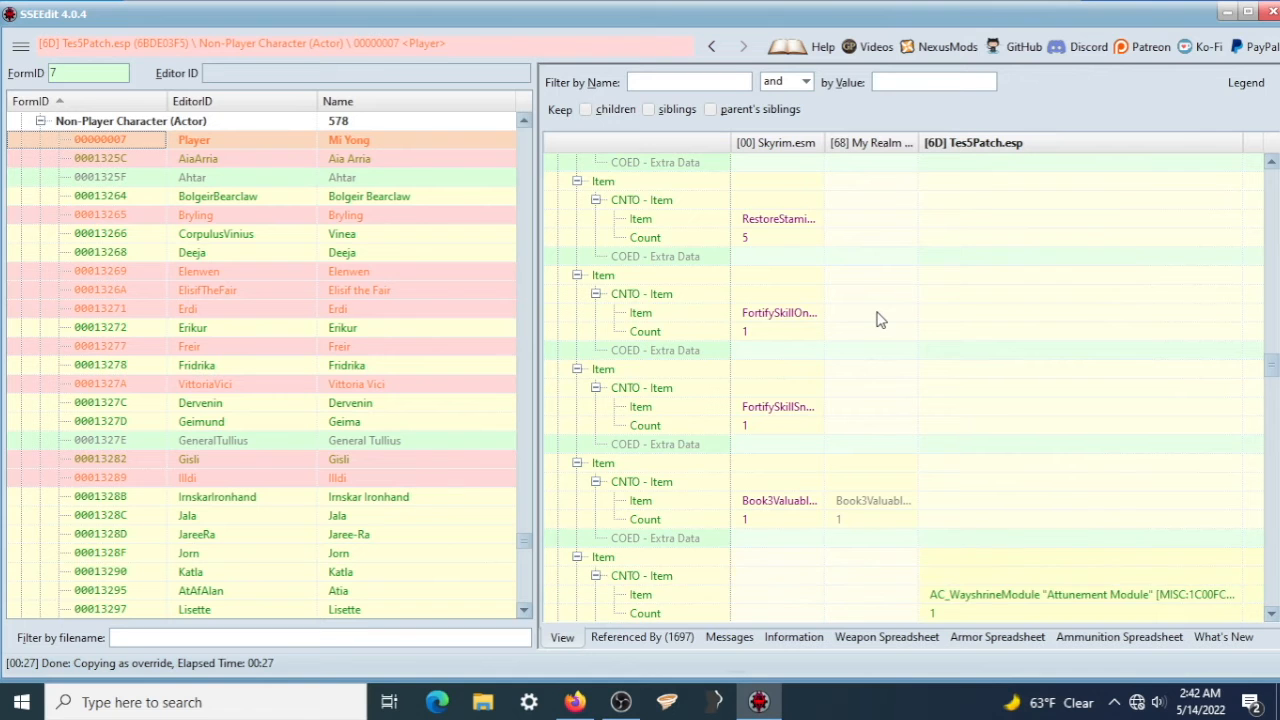
pyautogui.scroll(-3, 975, 319)
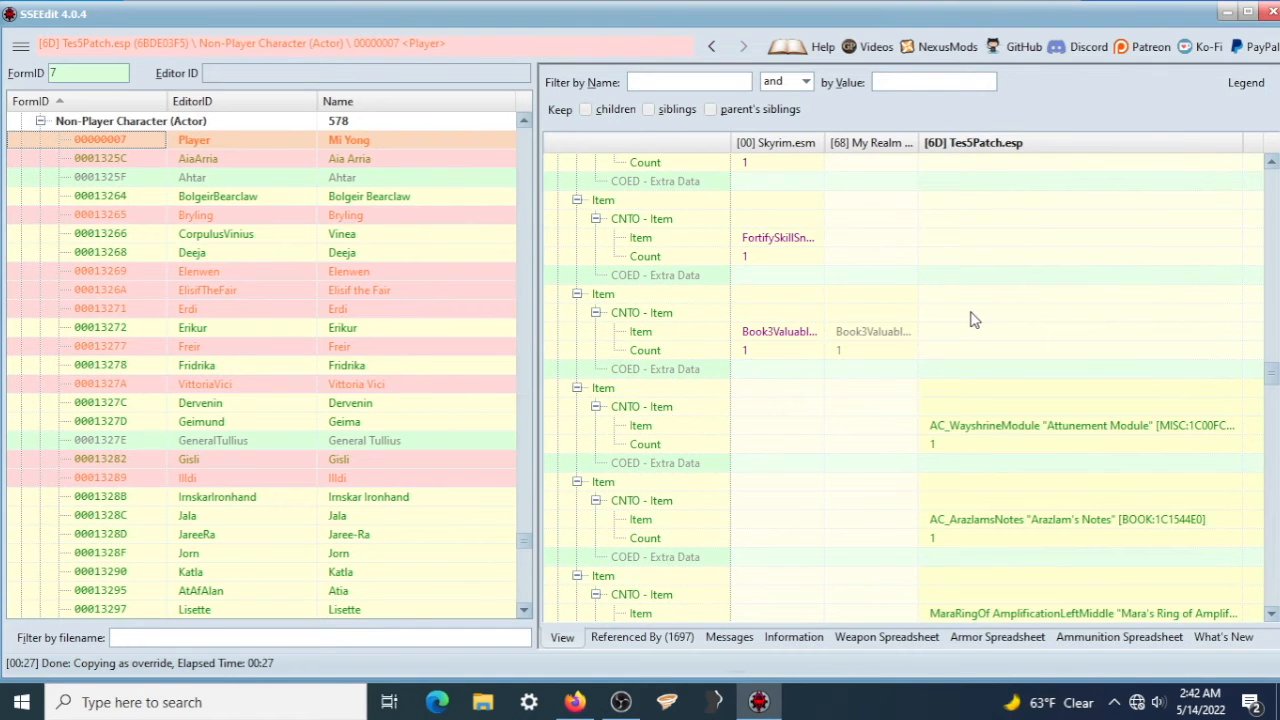
pyautogui.scroll(-3, 975, 319)
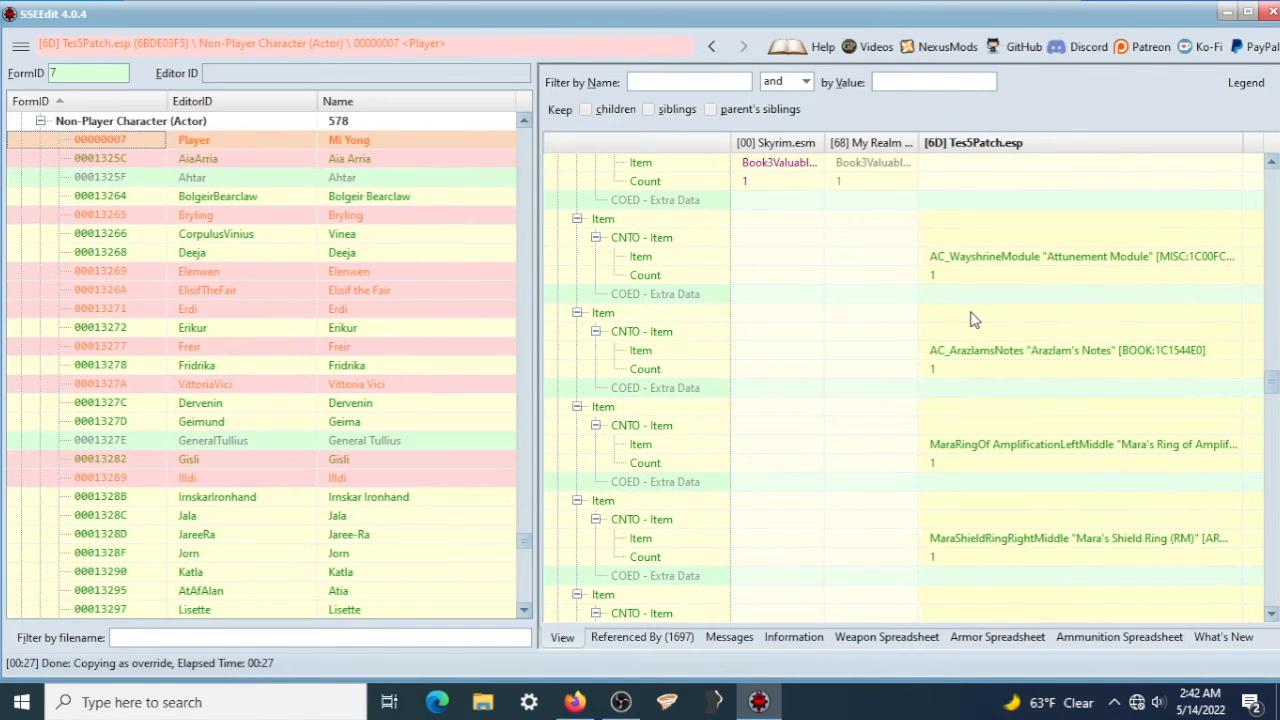
pyautogui.scroll(-2, 975, 319)
pyautogui.scroll(-2, 975, 319)
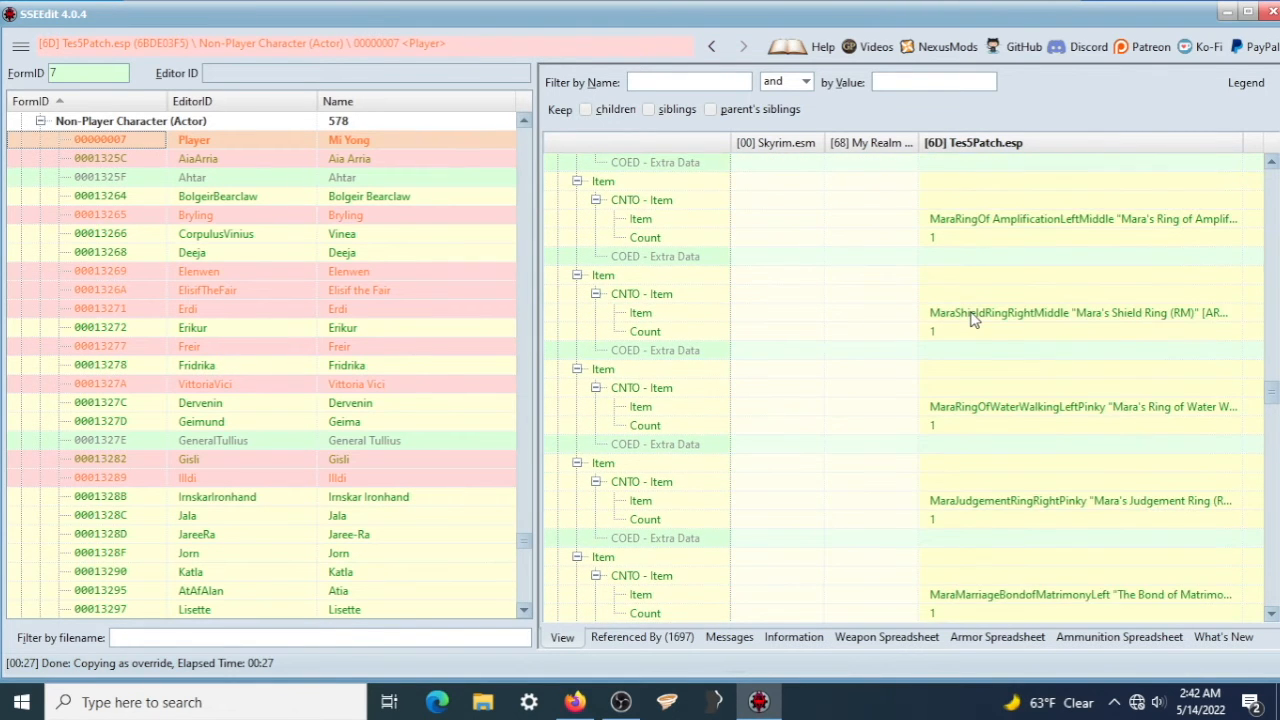
pyautogui.scroll(-6, 1060, 376)
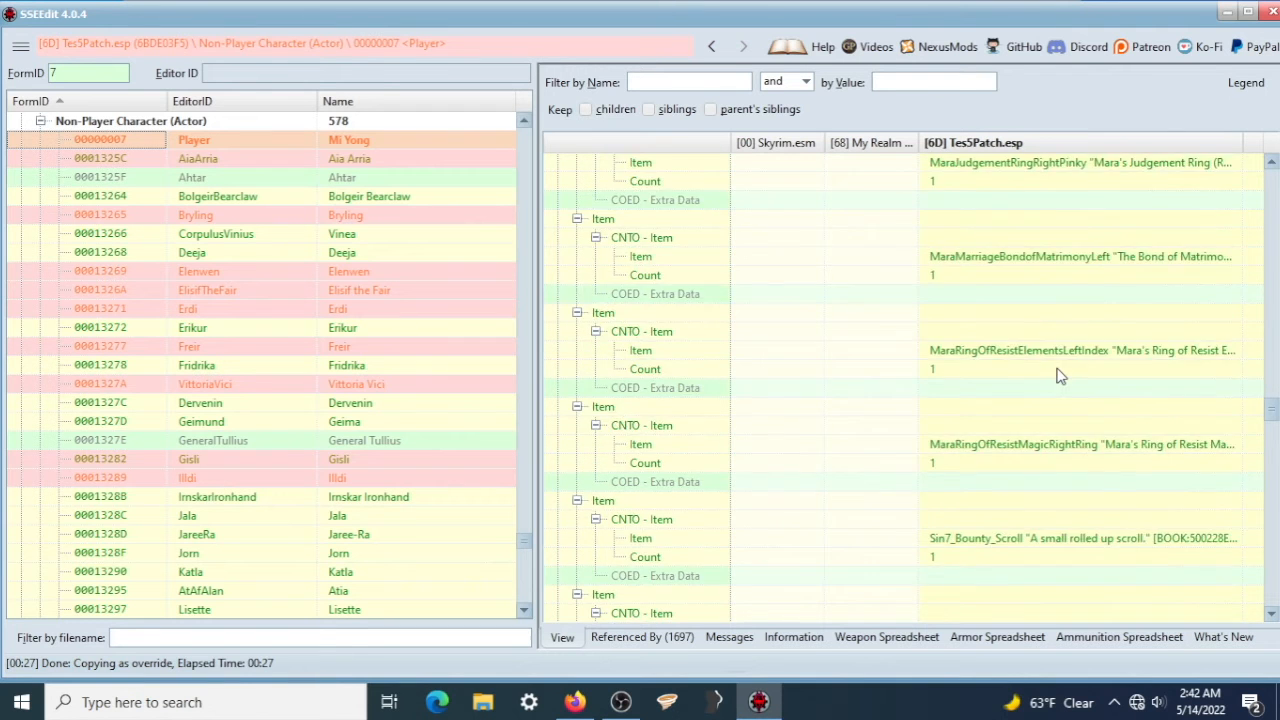
pyautogui.scroll(-10, 1060, 376)
pyautogui.scroll(-3, 1052, 483)
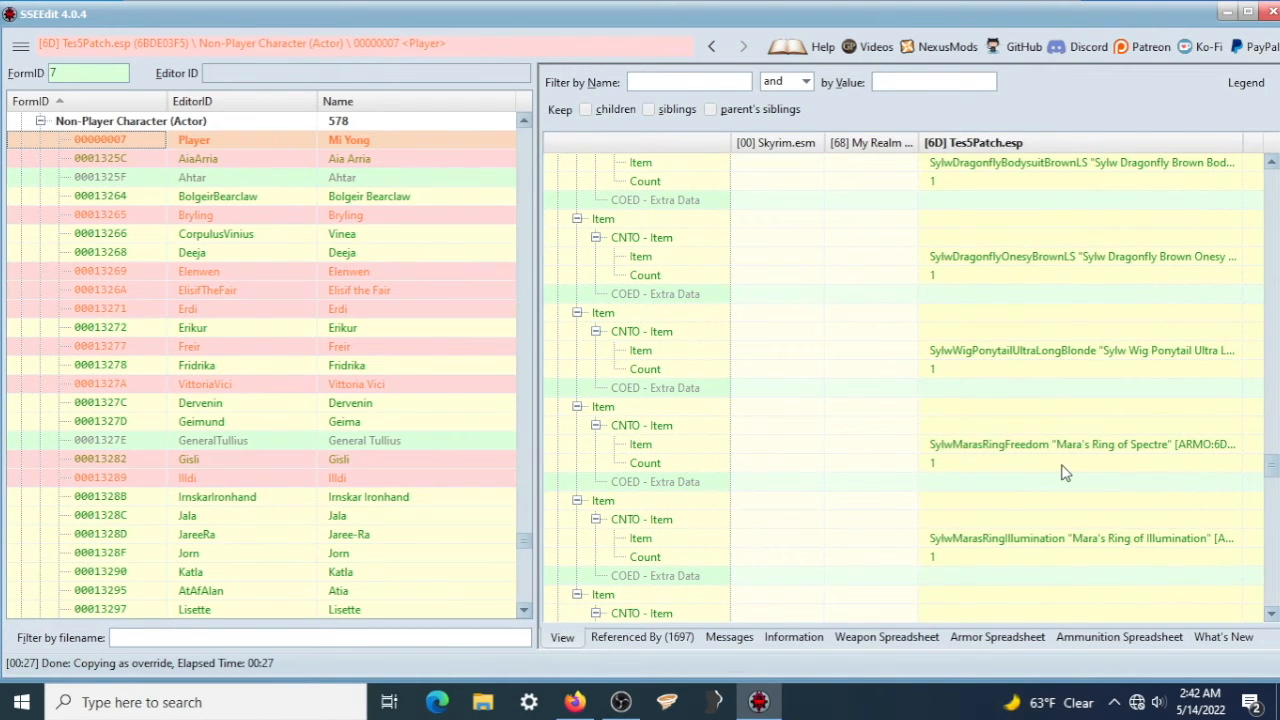
pyautogui.scroll(-3, 1063, 473)
pyautogui.scroll(12, 1126, 443)
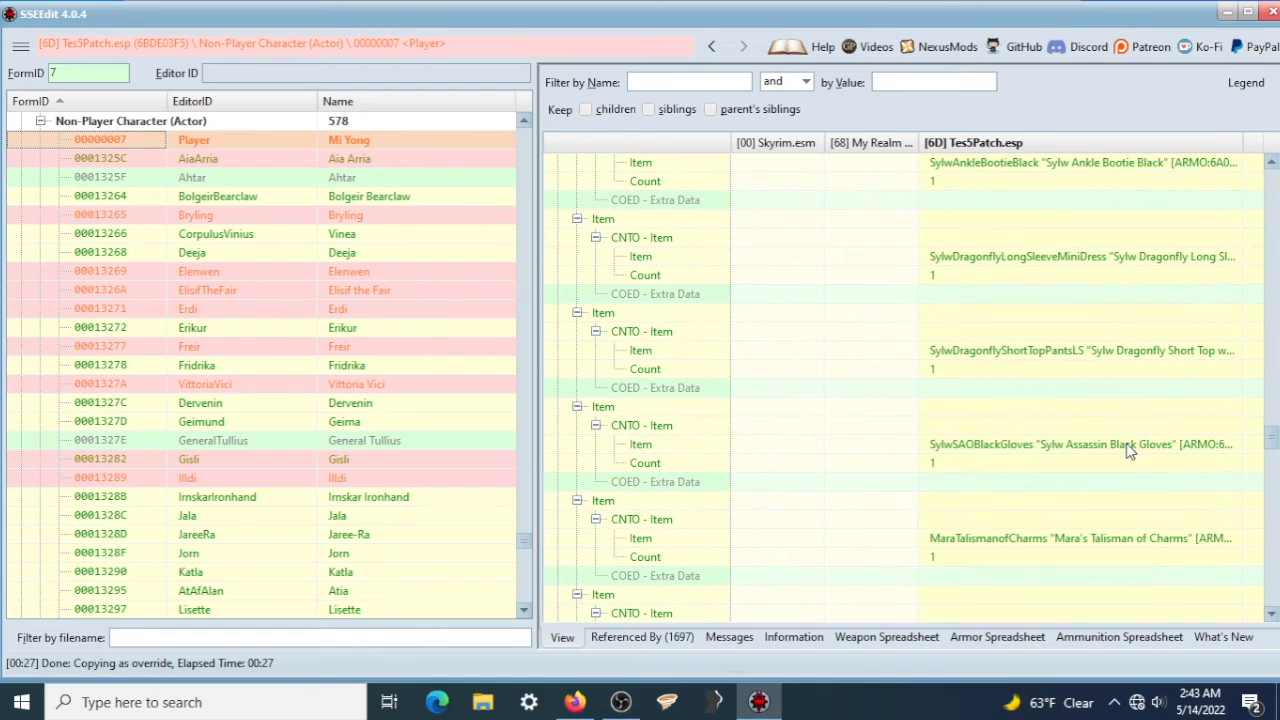
pyautogui.scroll(15, 1128, 450)
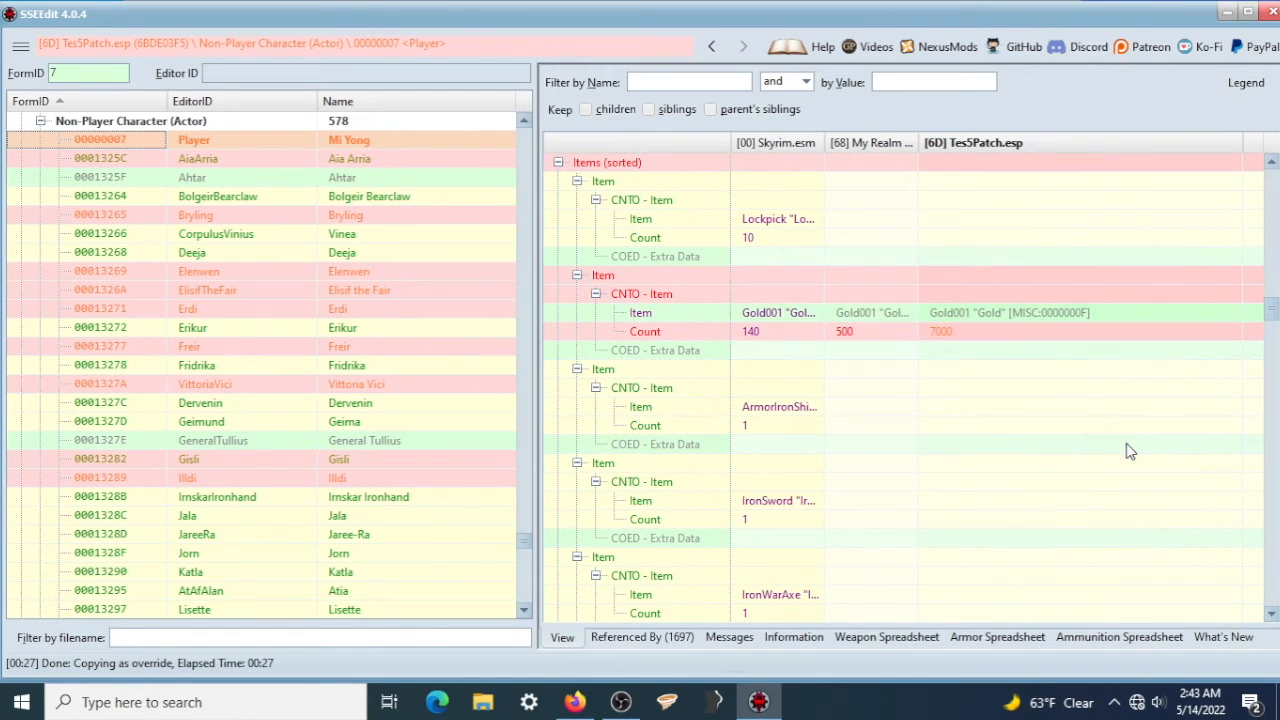
# Step: Copy the Iron Shield item entry from Skyrim.esm into the Player's items in Tes5Patch.esp
pyautogui.rightClick(992, 351)
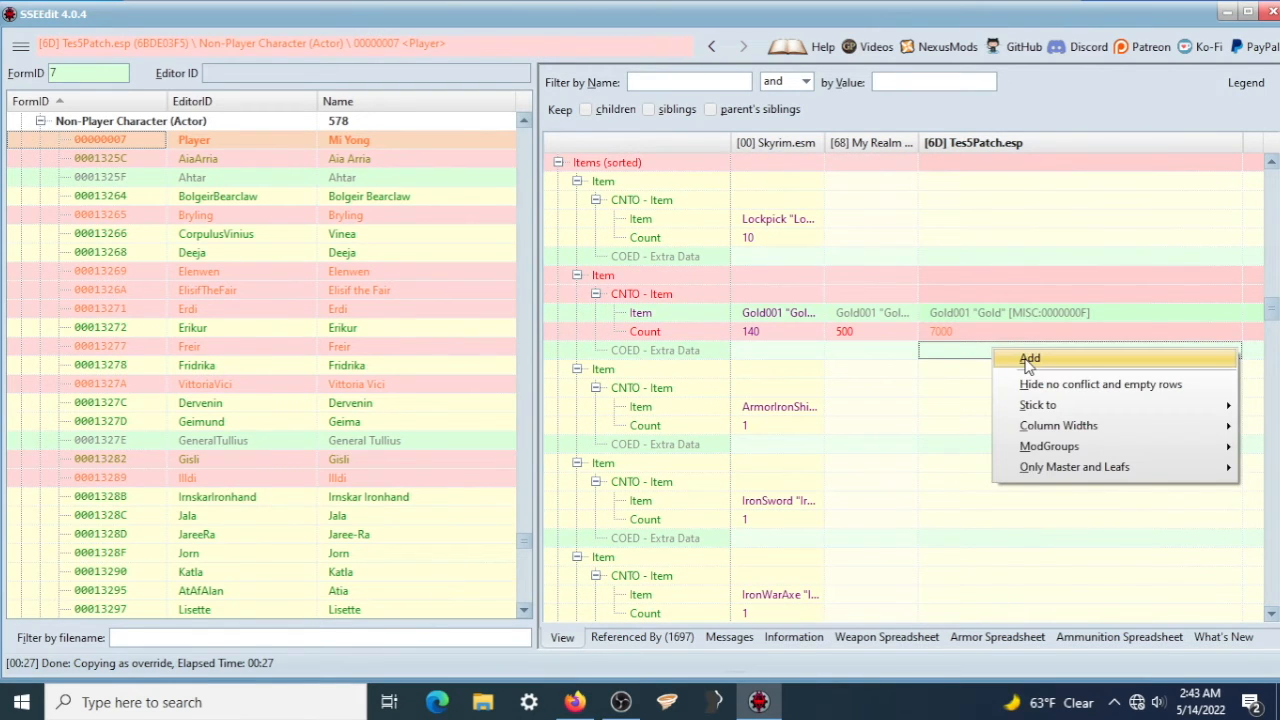
pyautogui.click(968, 360)
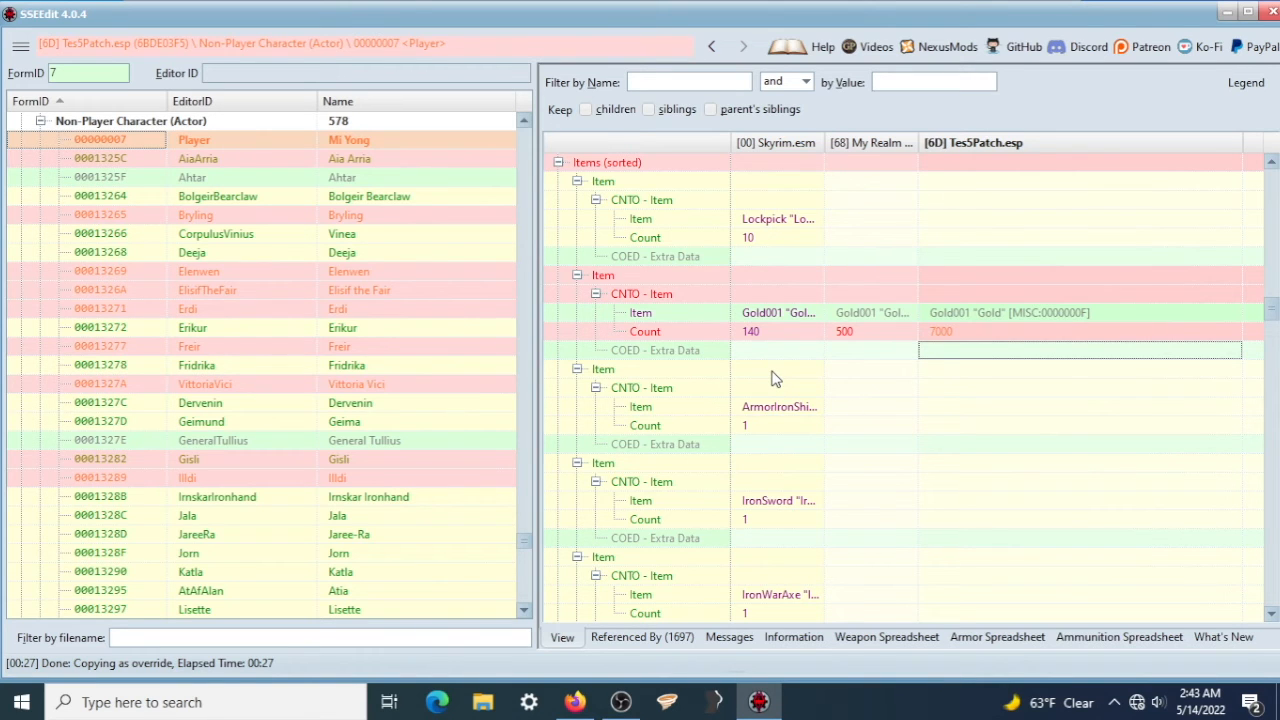
pyautogui.moveTo(771, 378); pyautogui.dragTo(966, 380)
# Step: Change the copied Iron Shield item in Tes5Patch.esp to ArmorAstrid "Forsworn Armor" [ARMO:0007EAF1]
pyautogui.click(958, 406)
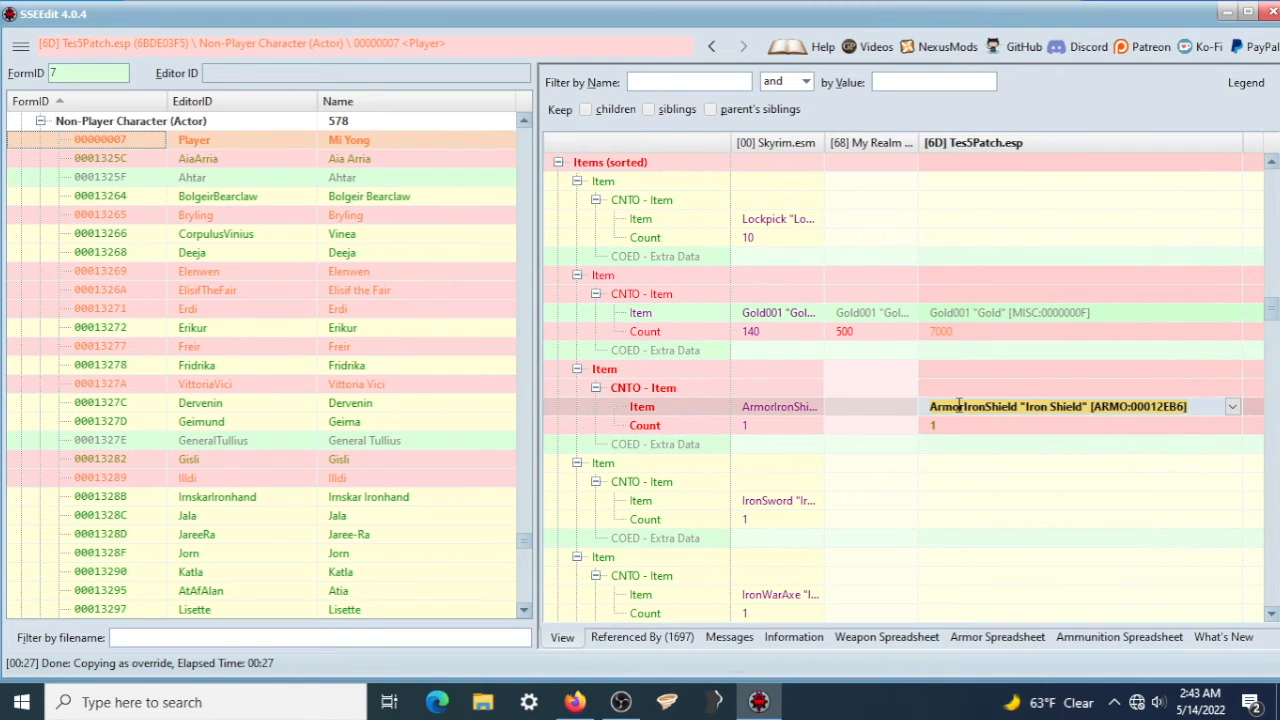
pyautogui.write('ar')
pyautogui.press('Down')
pyautogui.press('Down')
pyautogui.press('Down')
pyautogui.press('Down')
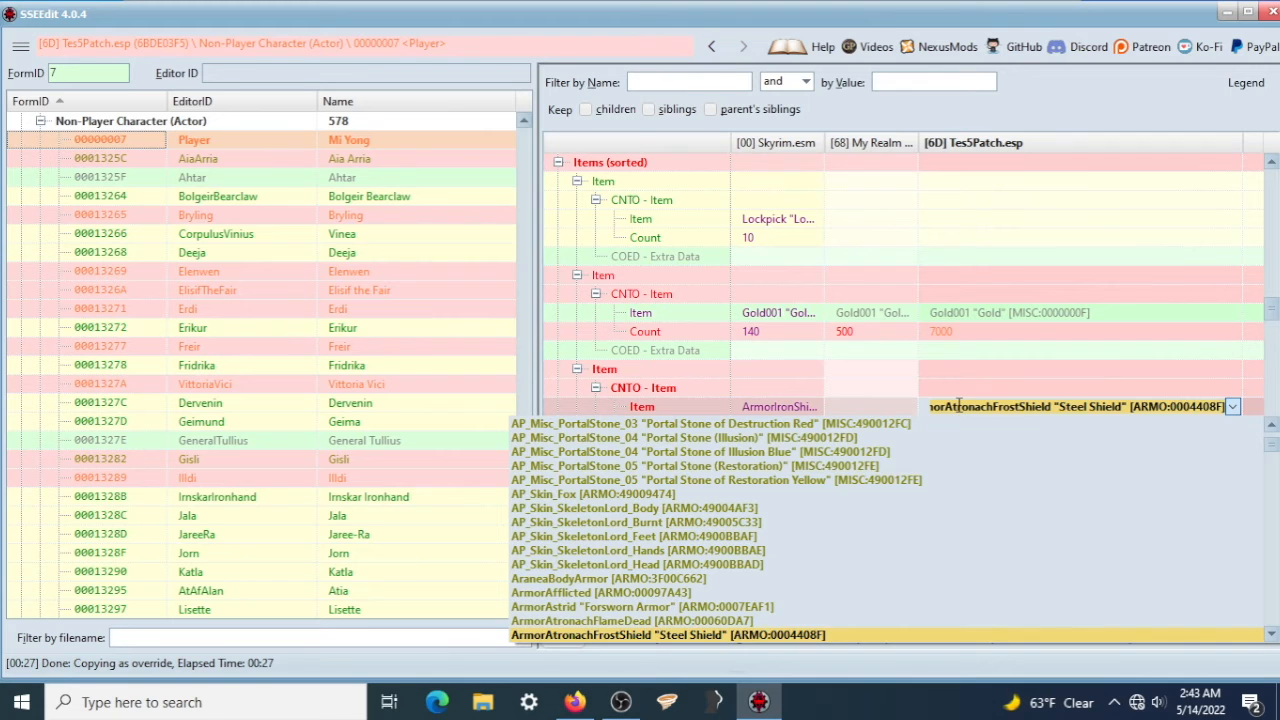
pyautogui.press('Up')
pyautogui.press('Up')
pyautogui.press('Return')
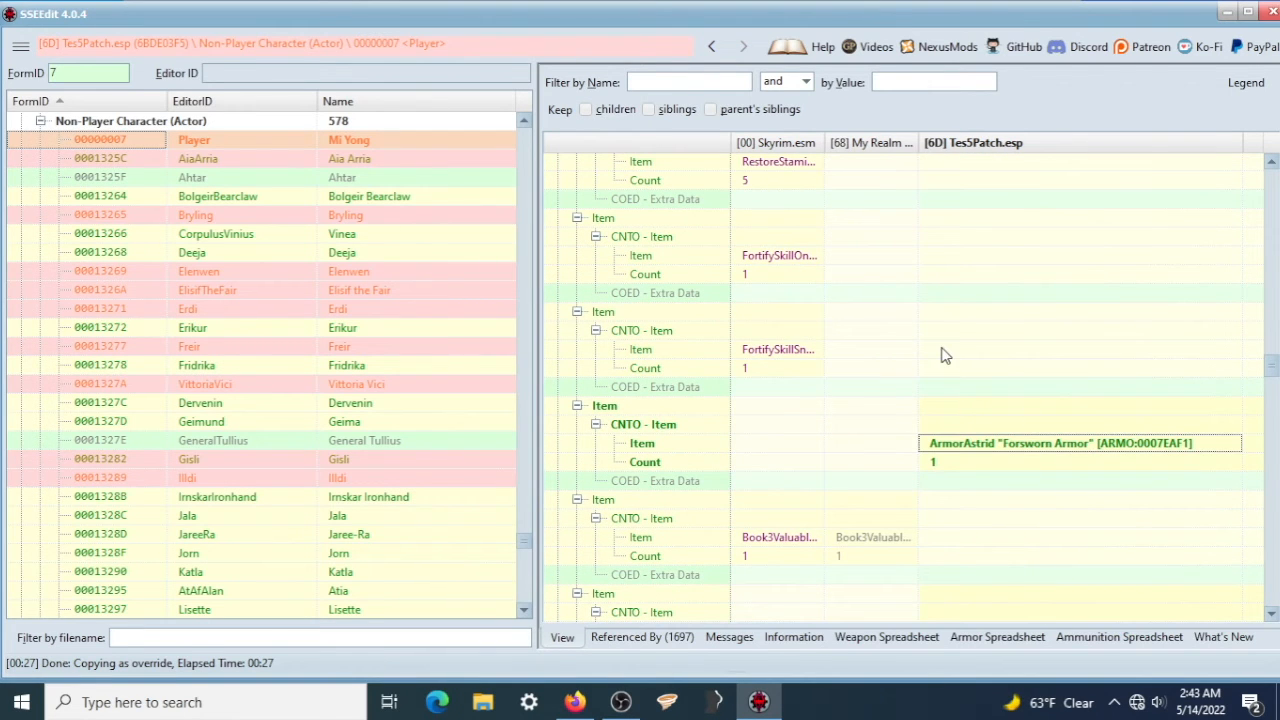
# Step: Look through the Player's items in Tes5Patch.esp and view the available choices for the MaraRingOfWaterWalkingLeftPinky entry
pyautogui.scroll(-1, 1008, 418)
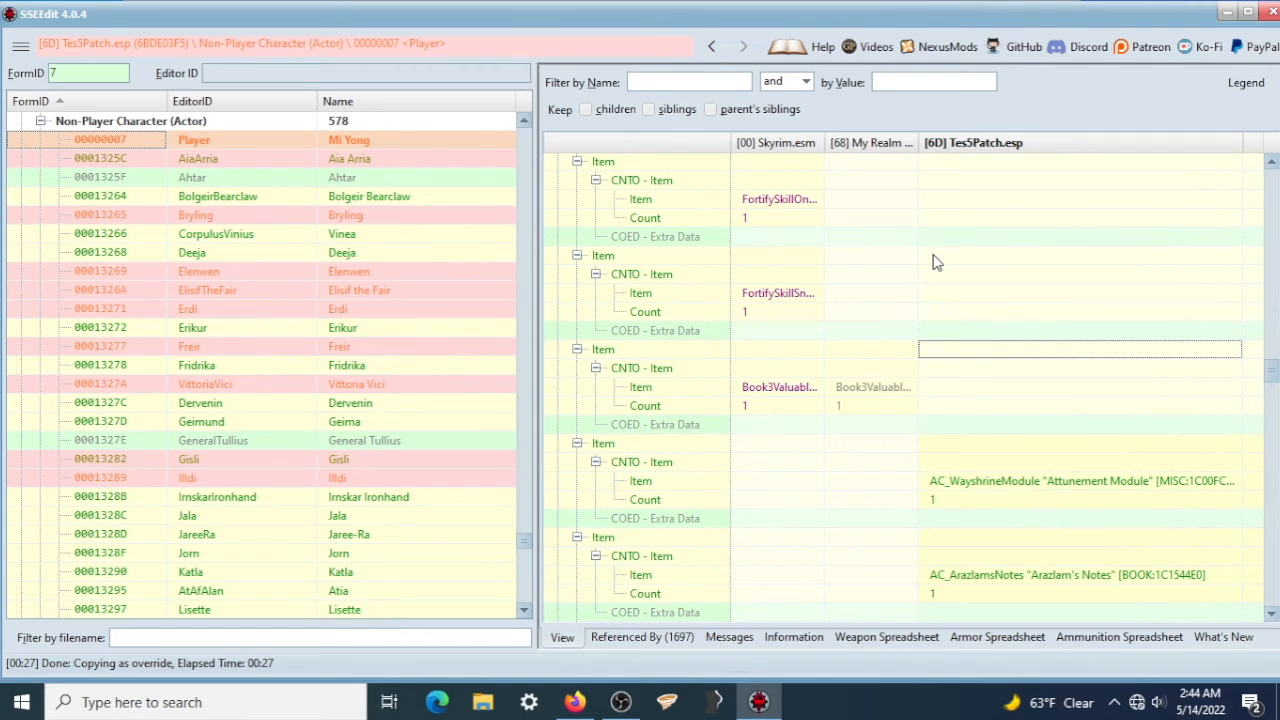
pyautogui.scroll(10, 985, 281)
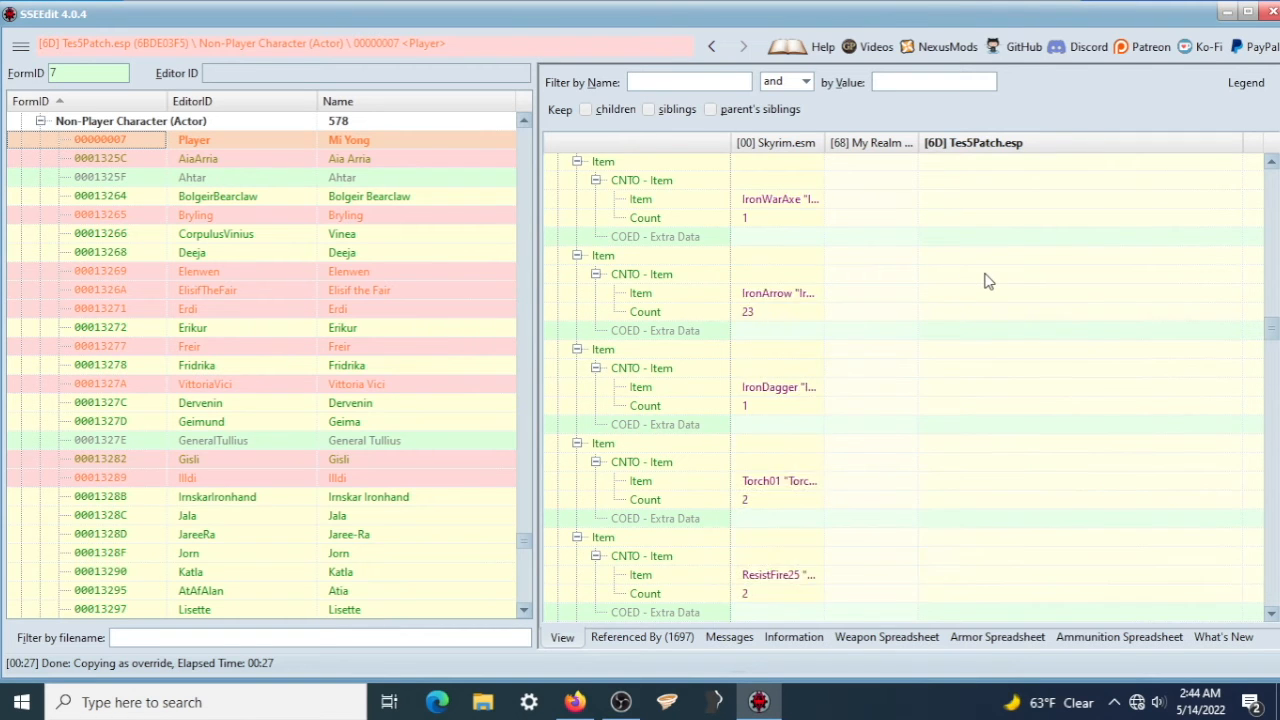
pyautogui.scroll(-5, 988, 360)
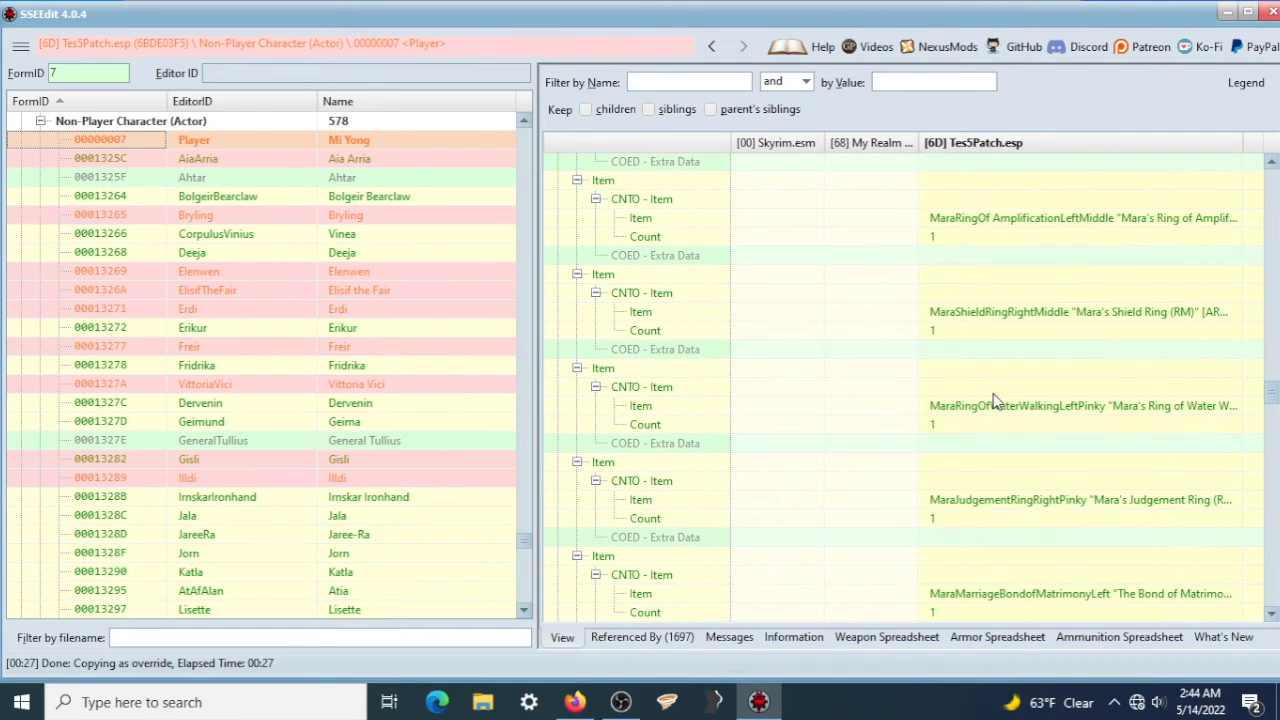
pyautogui.click(1001, 415)
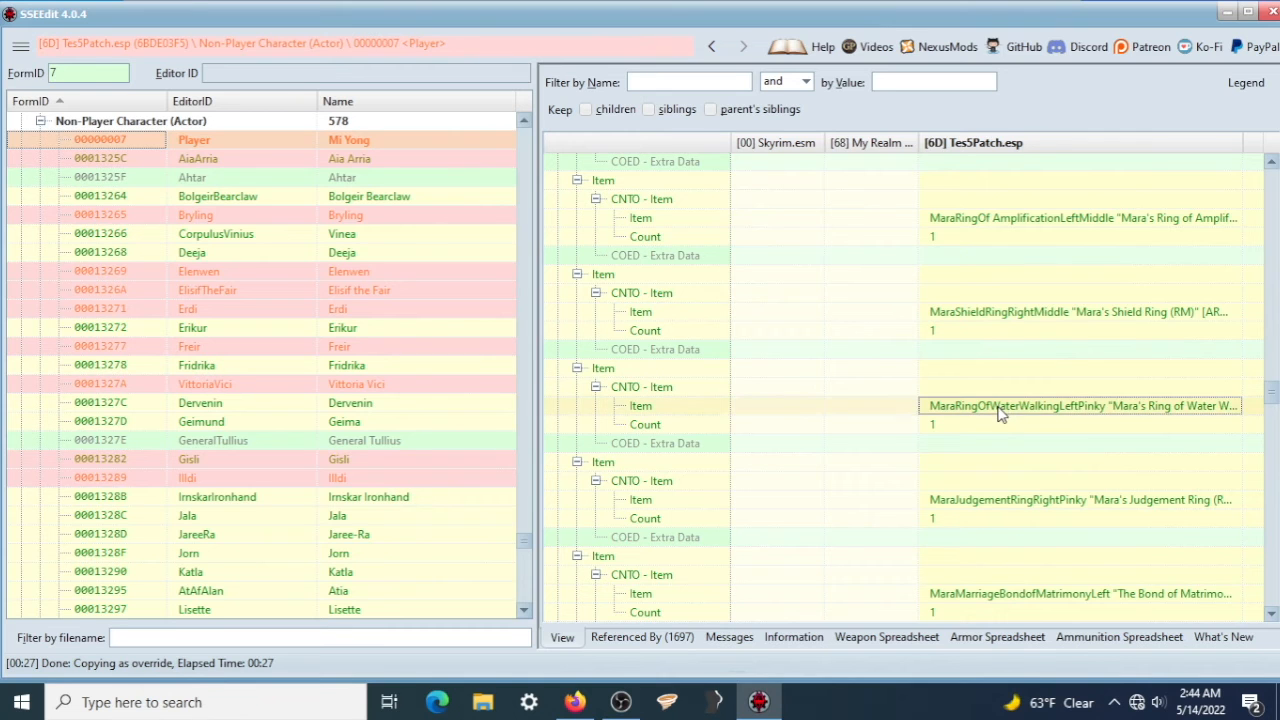
pyautogui.click(1001, 415)
pyautogui.click(1234, 406)
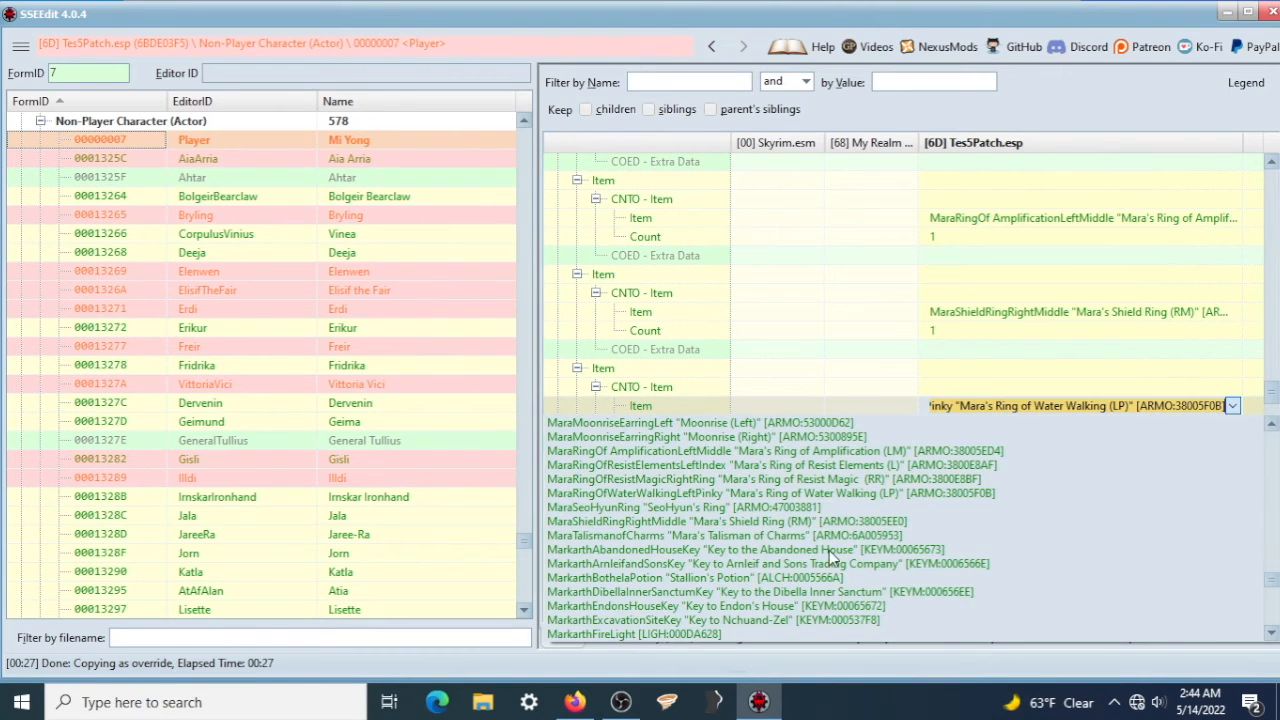
pyautogui.click(1068, 370)
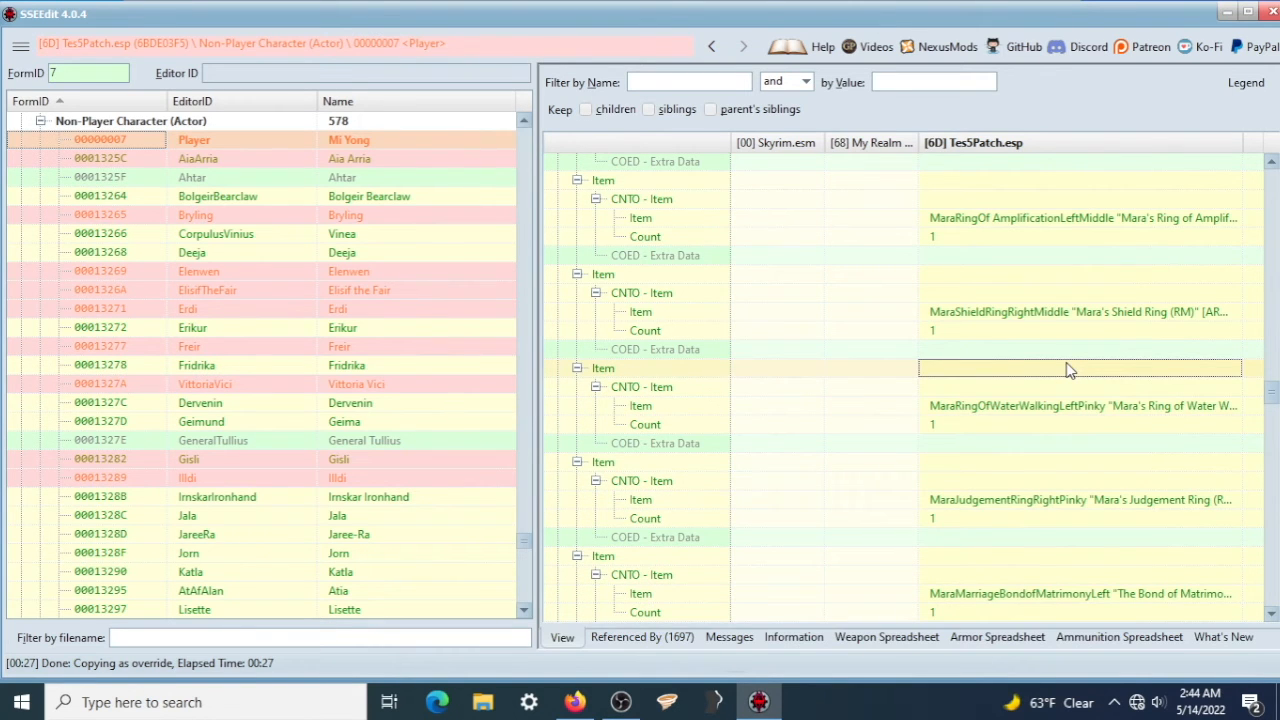
# Step: View the available keywords for the Player's ImmuneStrongUnrelentingForce entry in Tes5Patch.esp and leave without choosing another
pyautogui.scroll(-15, 1068, 370)
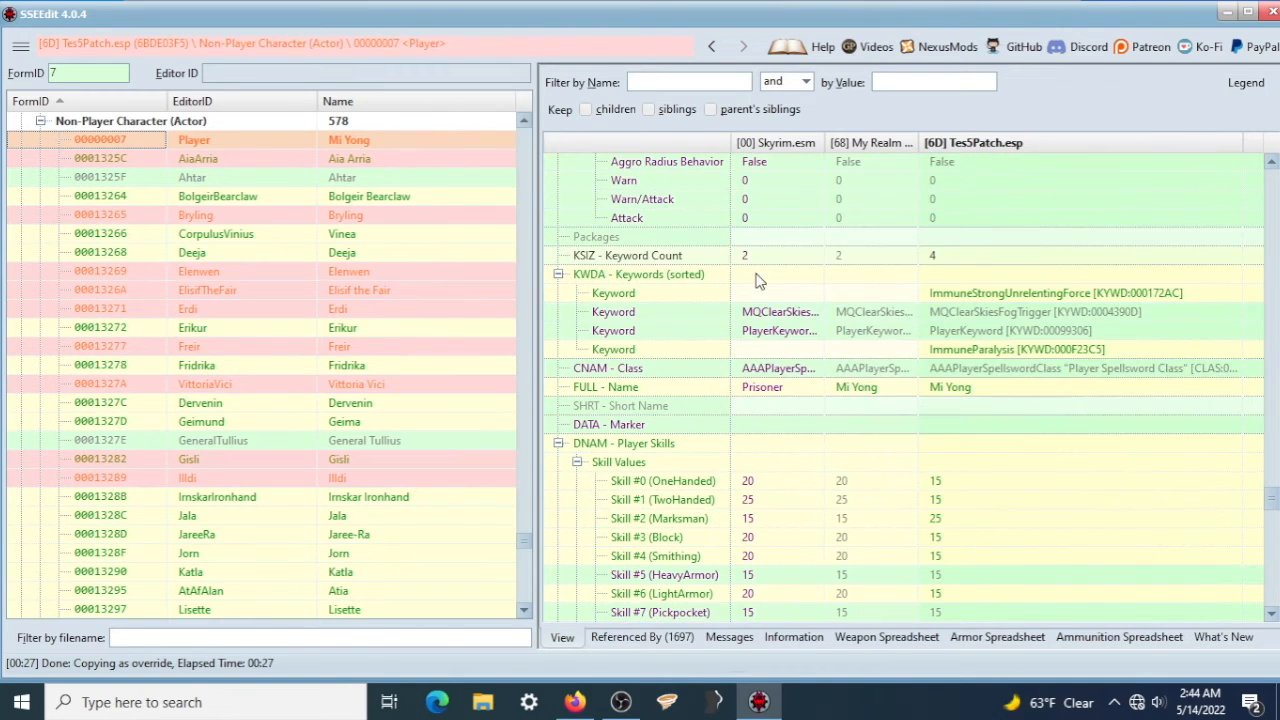
pyautogui.doubleClick(1043, 300)
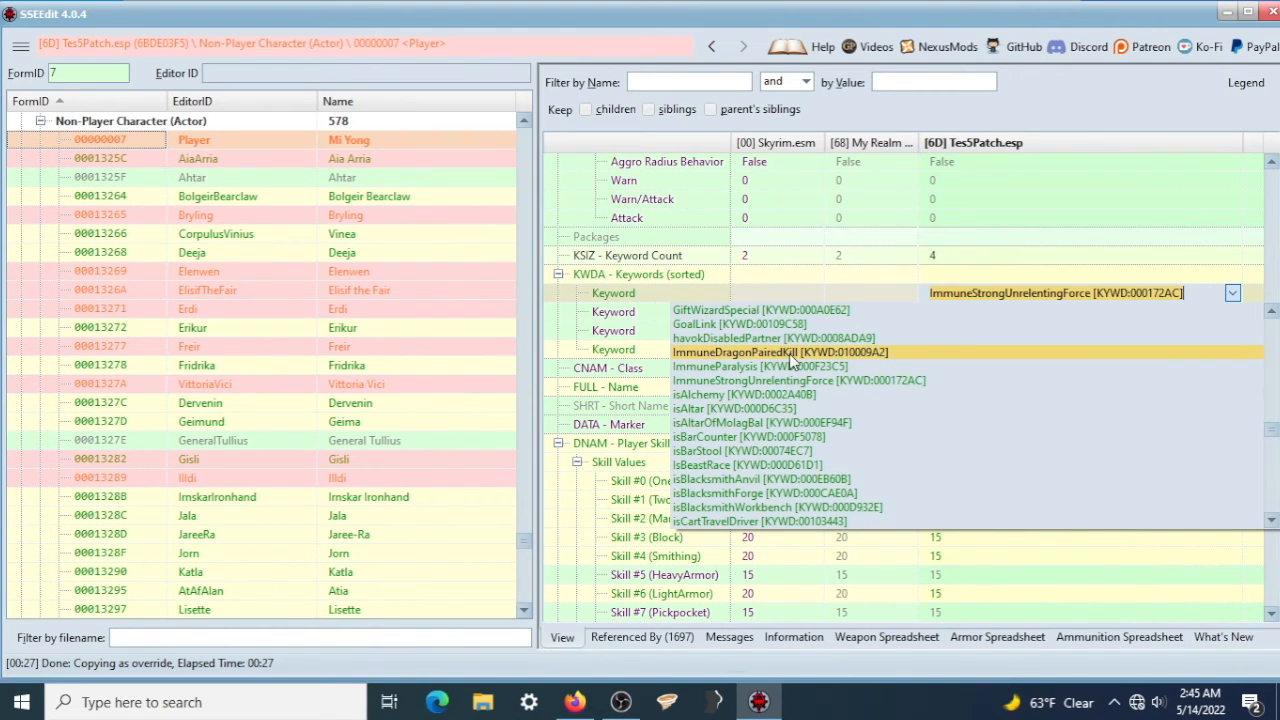
pyautogui.click(1006, 261)
# Step: Add an empty keyword entry to the Player's KWDA keywords in Tes5Patch.esp and remove it again
pyautogui.rightClick(1002, 277)
pyautogui.click(1028, 287)
pyautogui.rightClick(958, 276)
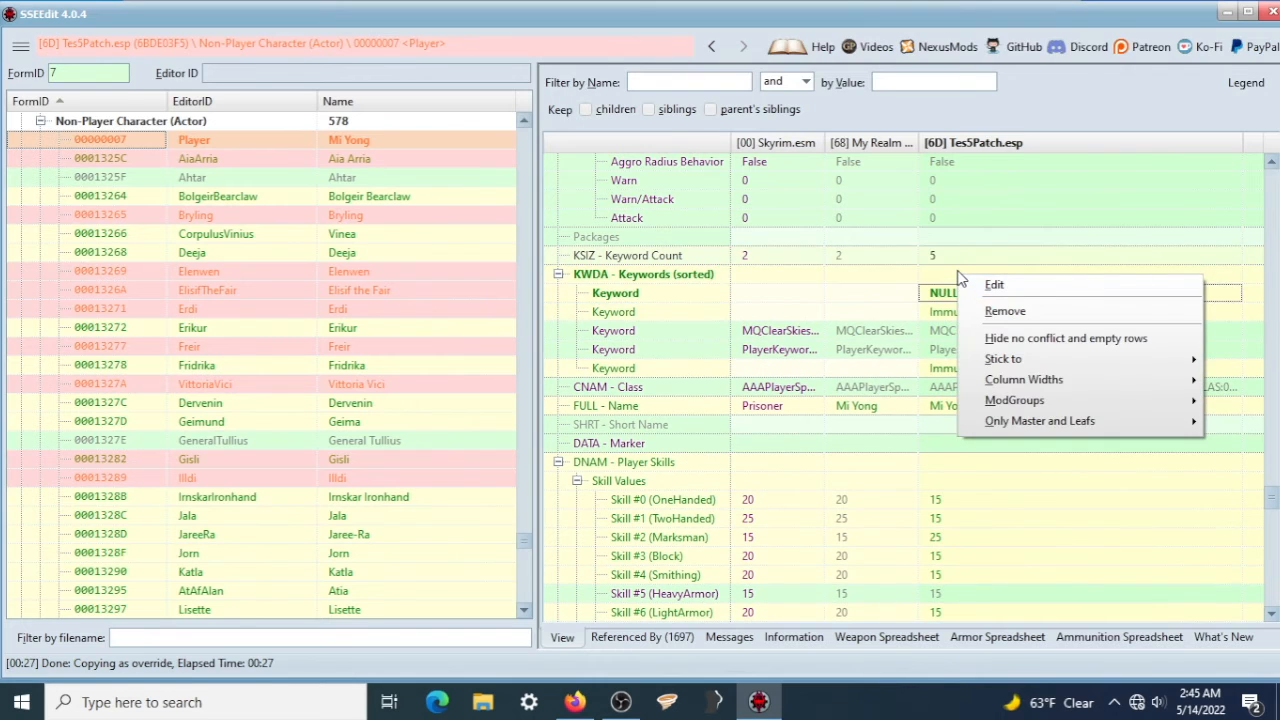
pyautogui.click(966, 285)
pyautogui.click(948, 297)
pyautogui.rightClick(948, 295)
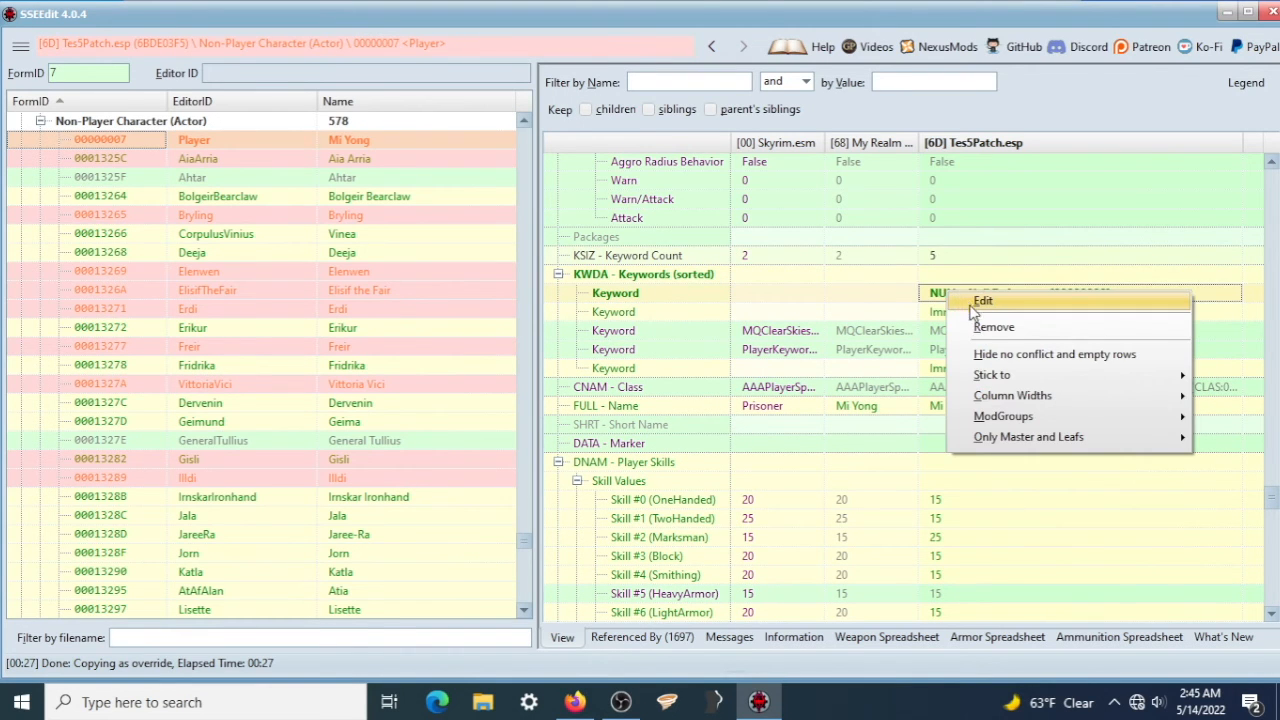
pyautogui.click(986, 324)
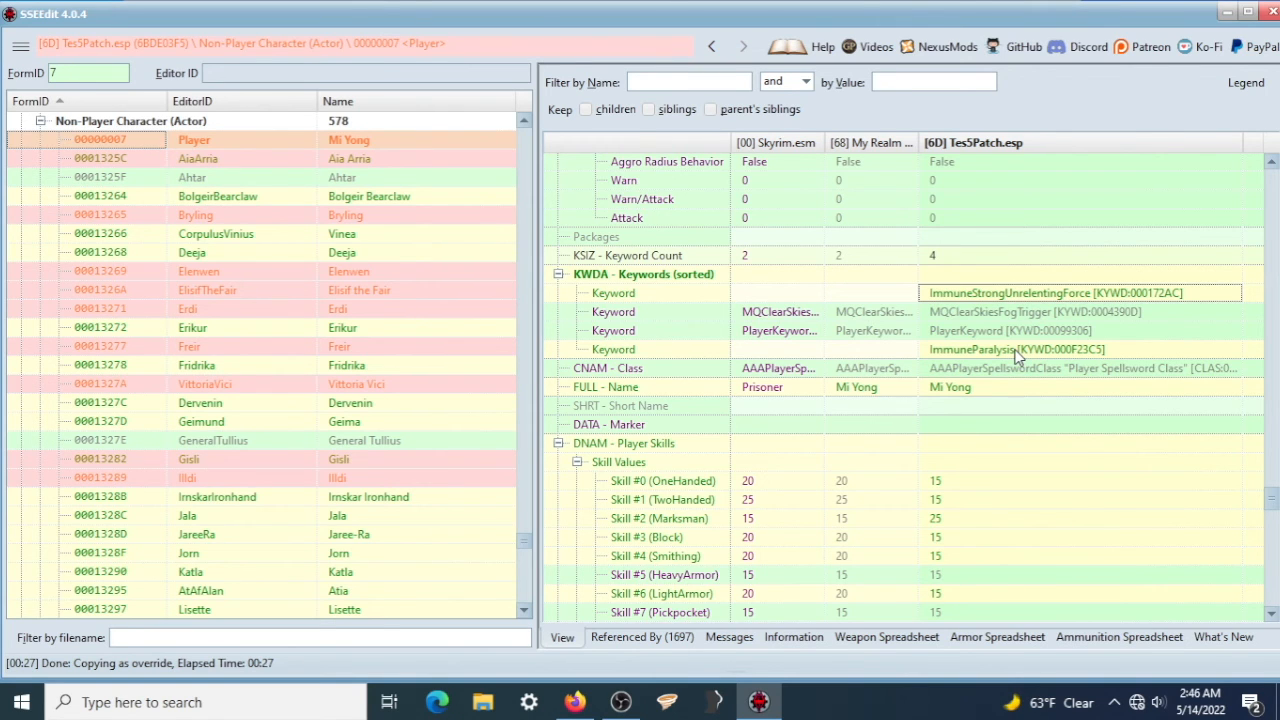
# Step: Open the Player's FULL - Name value in Tes5Patch.esp for editing and leave it without entering another name
pyautogui.scroll(-2, 1016, 355)
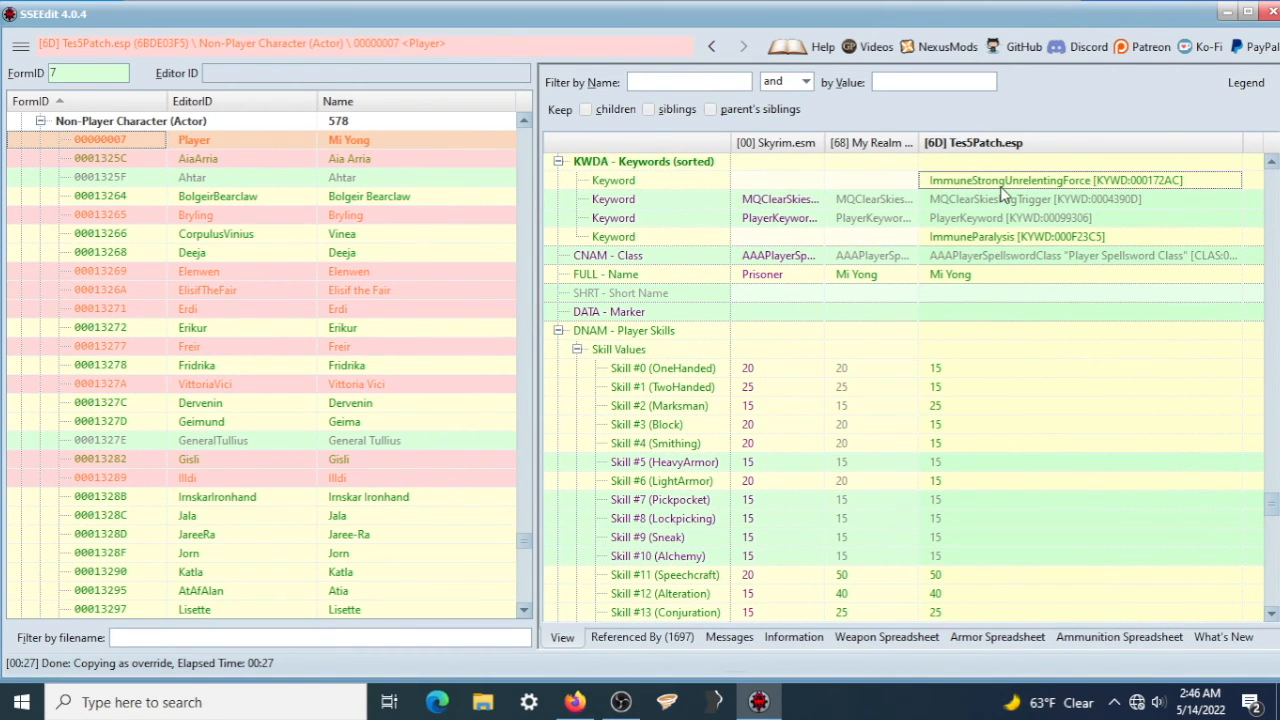
pyautogui.doubleClick(958, 280)
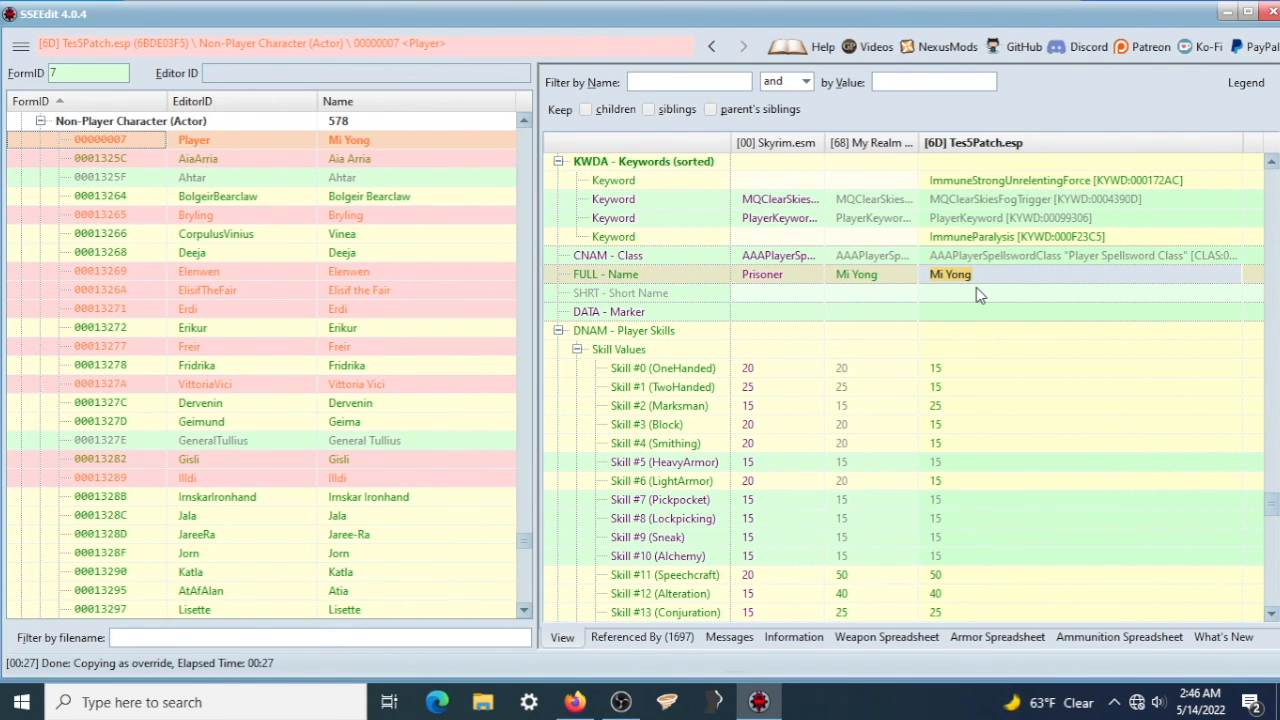
pyautogui.click(978, 294)
# Step: Examine the Player's skill values, skill offsets, head parts, hair color, height, default outfit and tint layers in Tes5Patch.esp
pyautogui.scroll(-5, 978, 296)
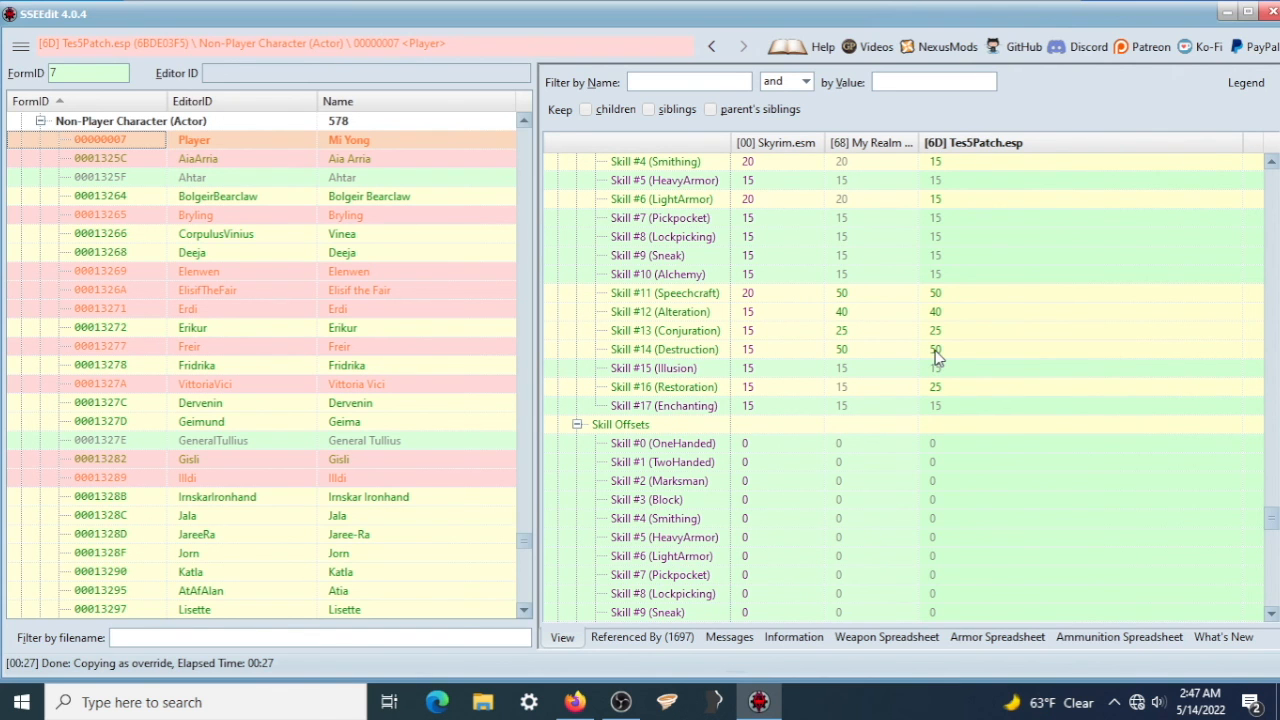
pyautogui.scroll(-6, 960, 375)
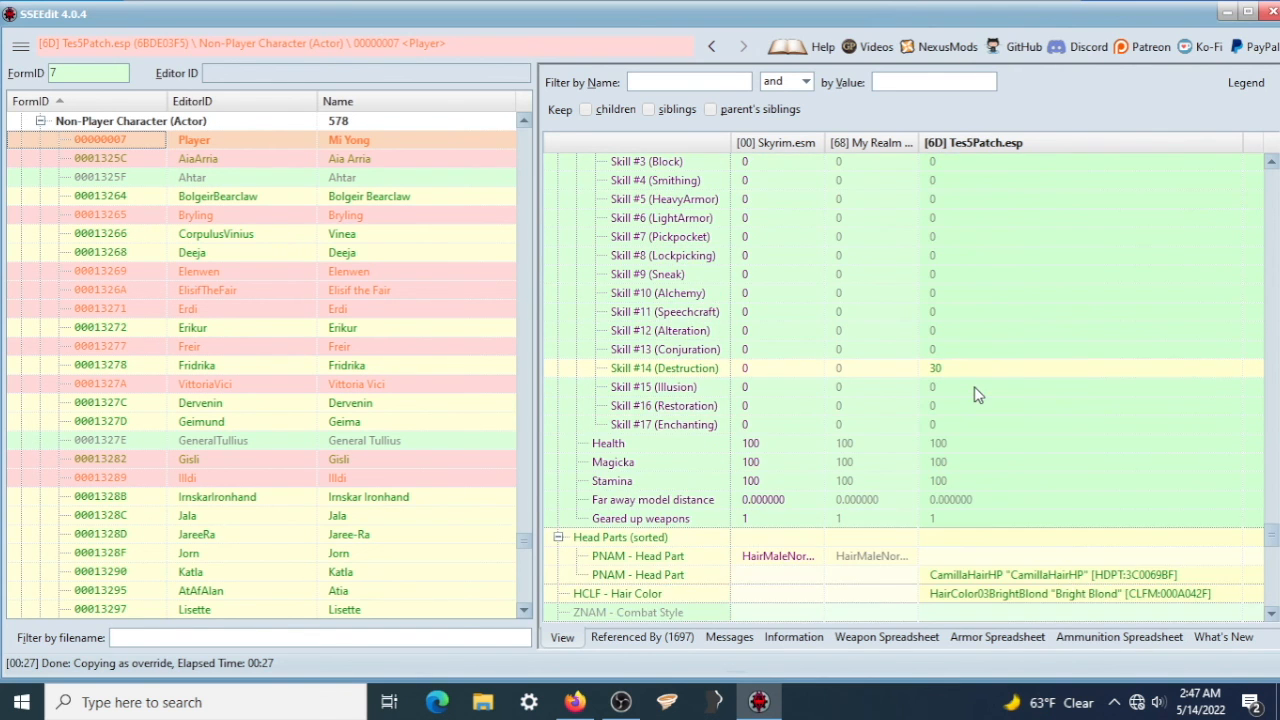
pyautogui.scroll(-7, 976, 392)
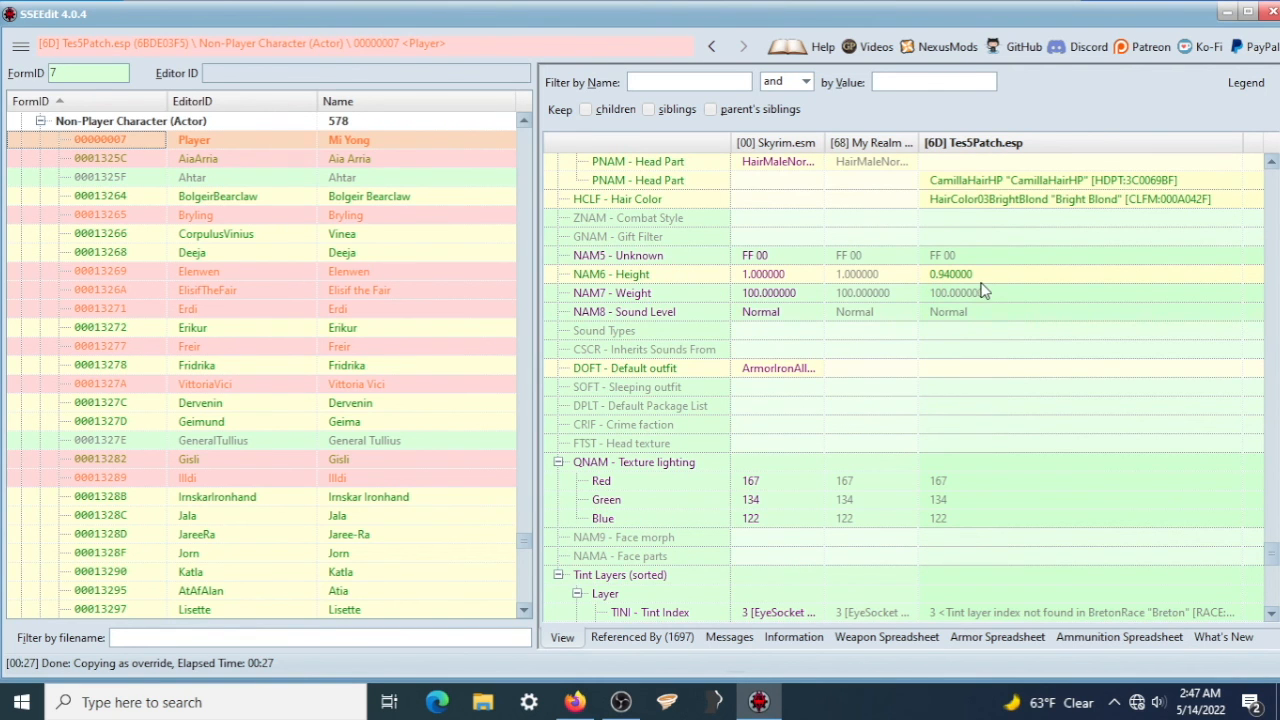
pyautogui.scroll(-4, 1003, 301)
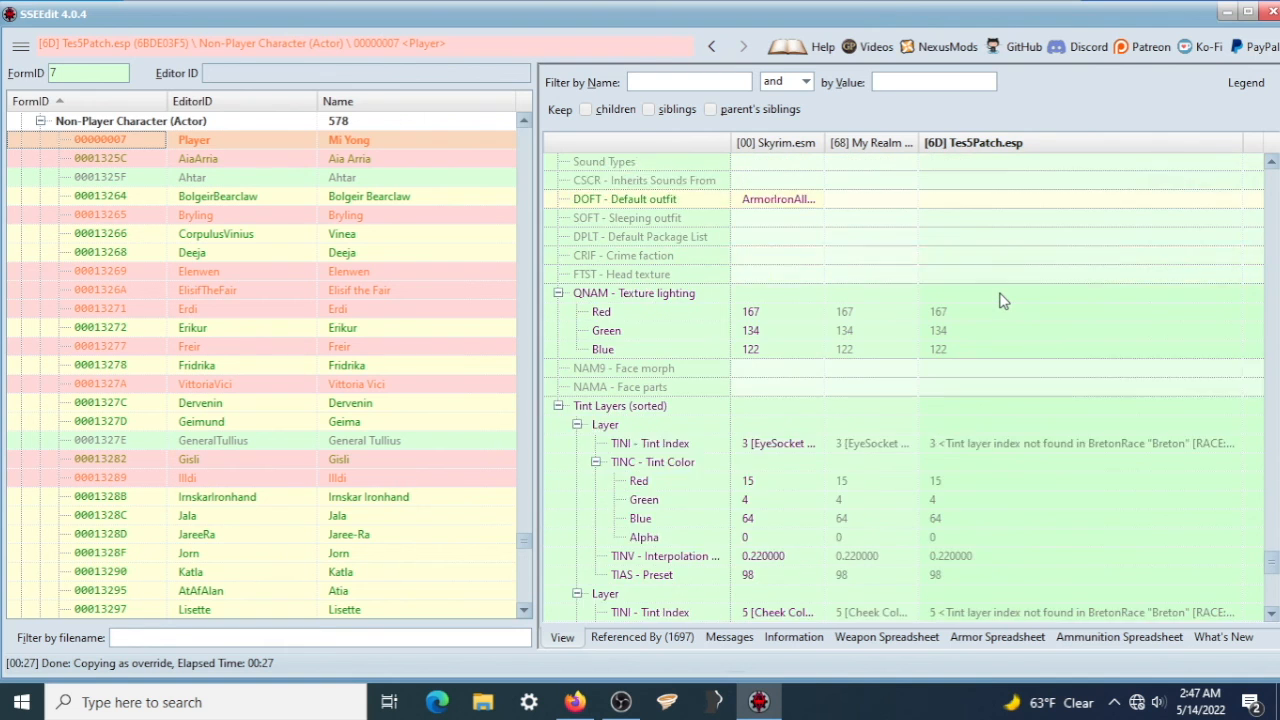
pyautogui.scroll(5, 1003, 301)
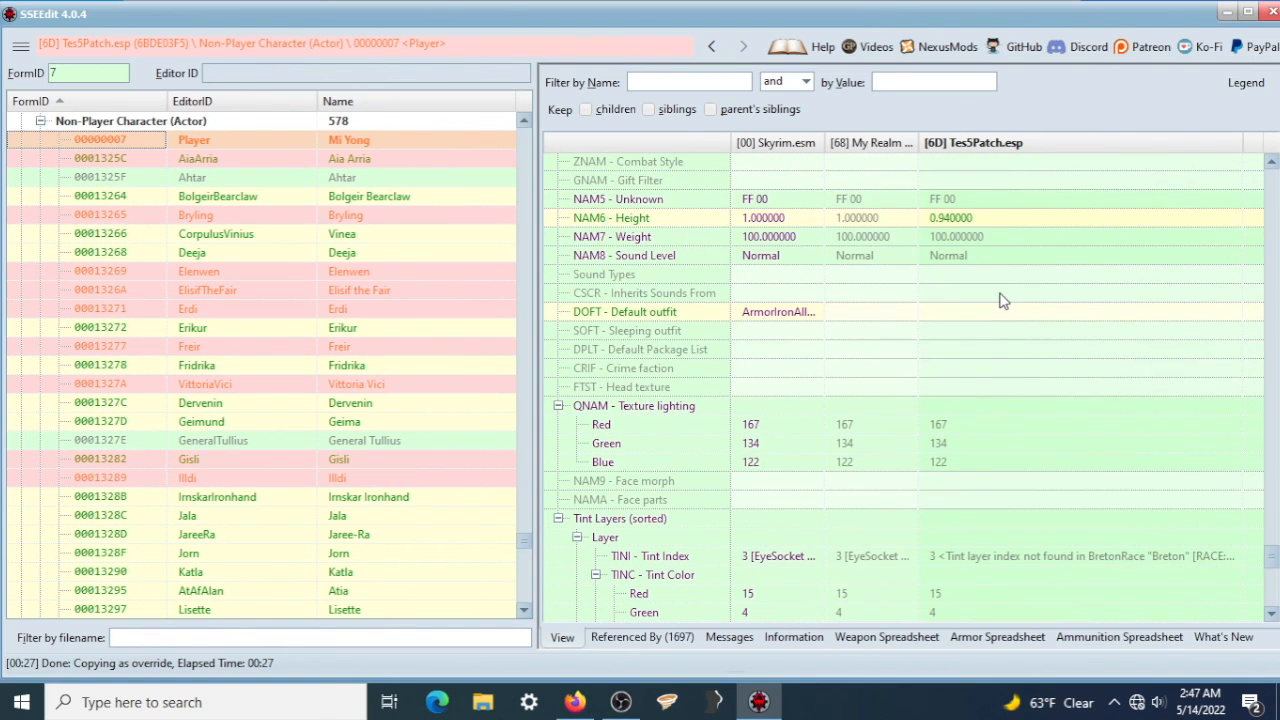